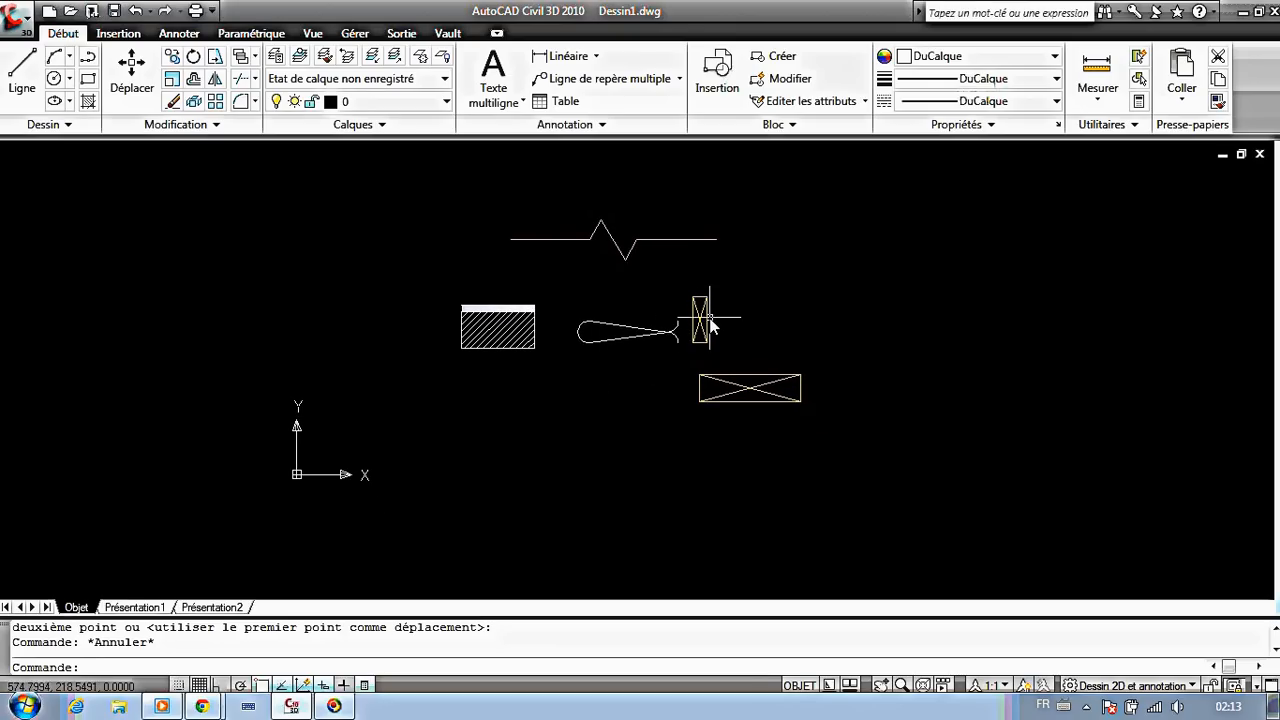
Stretch the break-line block symmetrically by pulling its right end farther out horizontally.
{"action": "left_click", "coordinate": [673, 241]}
{"action": "scroll", "coordinate": [660, 290], "scroll_direction": "up", "scroll_amount": 4}
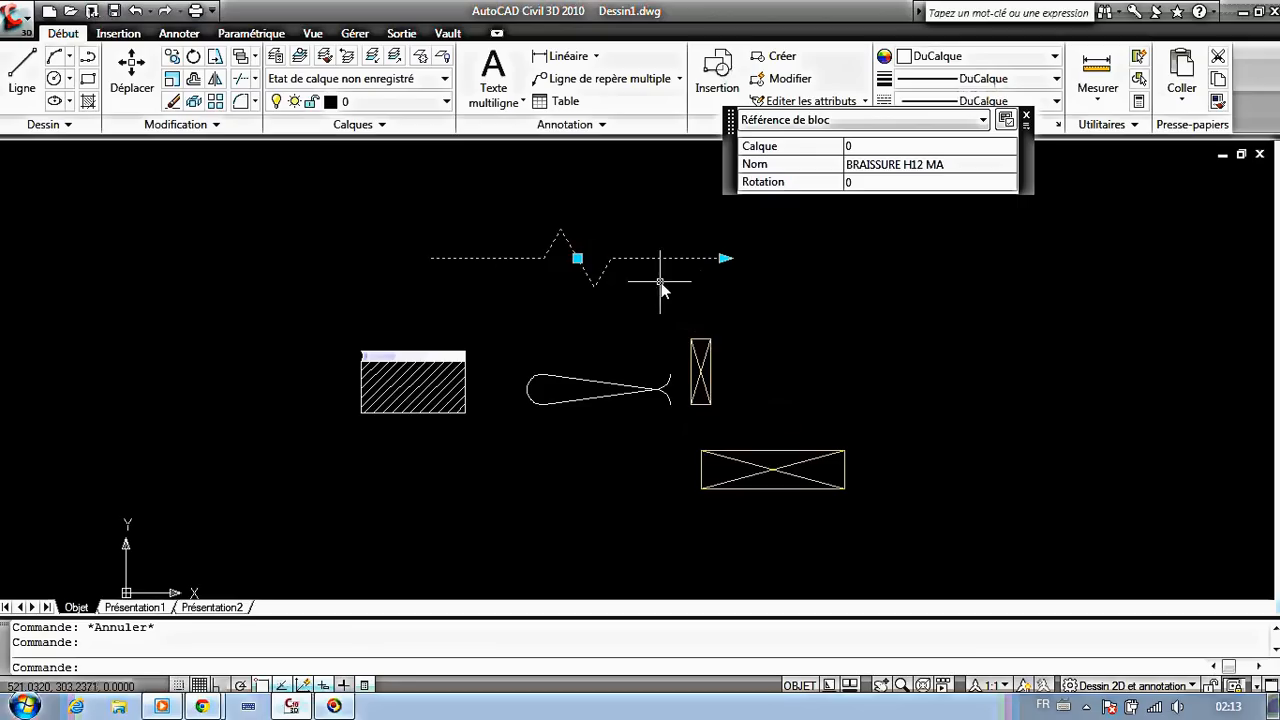
{"action": "middle_click_drag", "start_coordinate": [661, 305], "coordinate": [658, 316]}
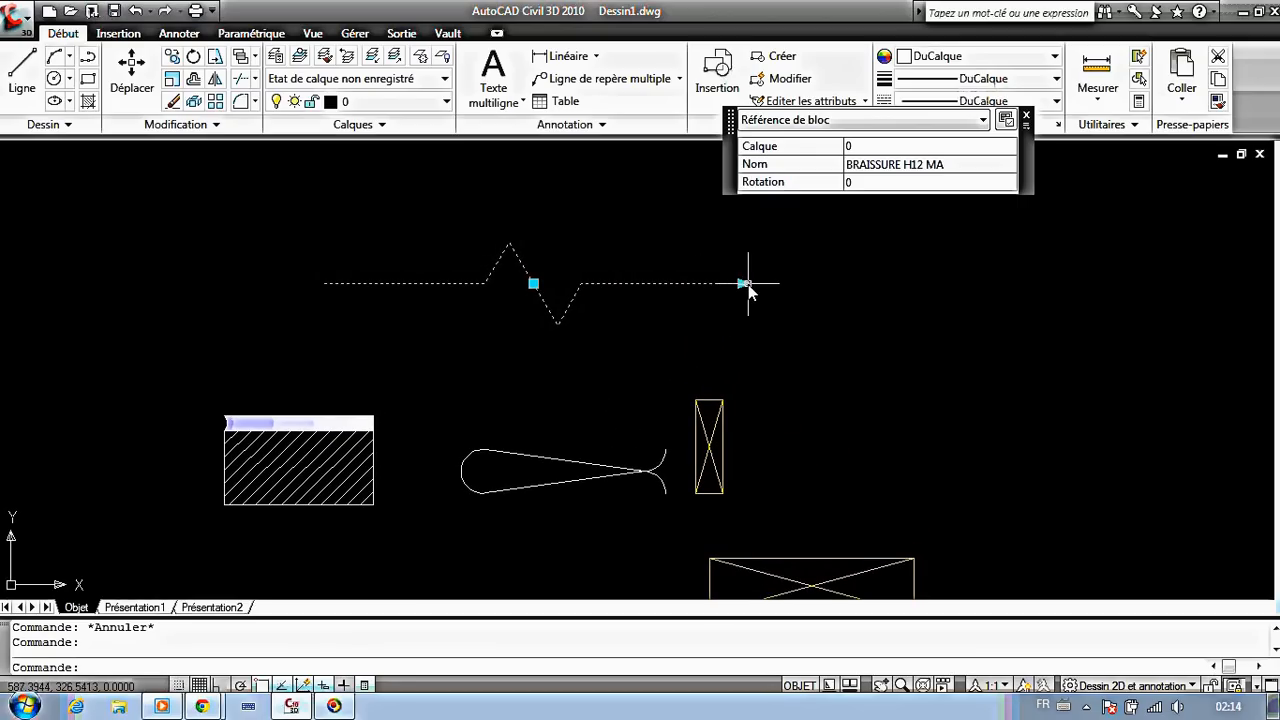
{"action": "left_click", "coordinate": [744, 284]}
{"action": "left_click", "coordinate": [744, 284]}
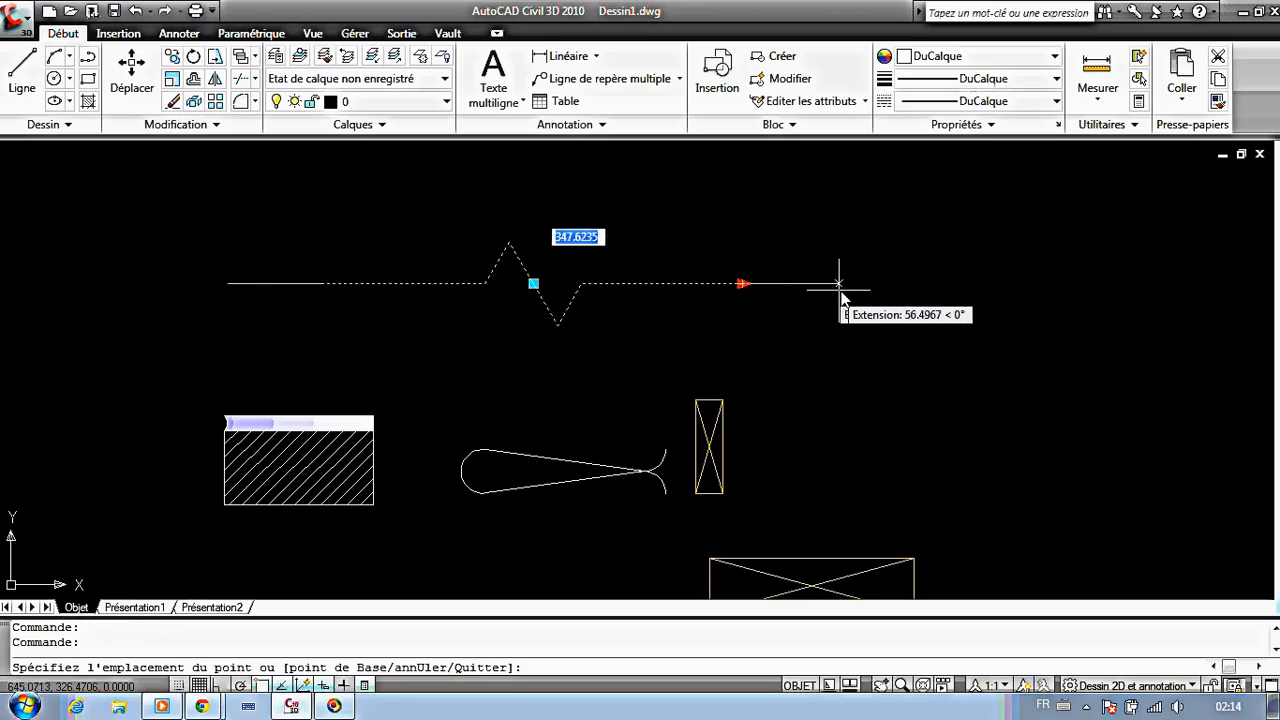
{"action": "left_click", "coordinate": [895, 284]}
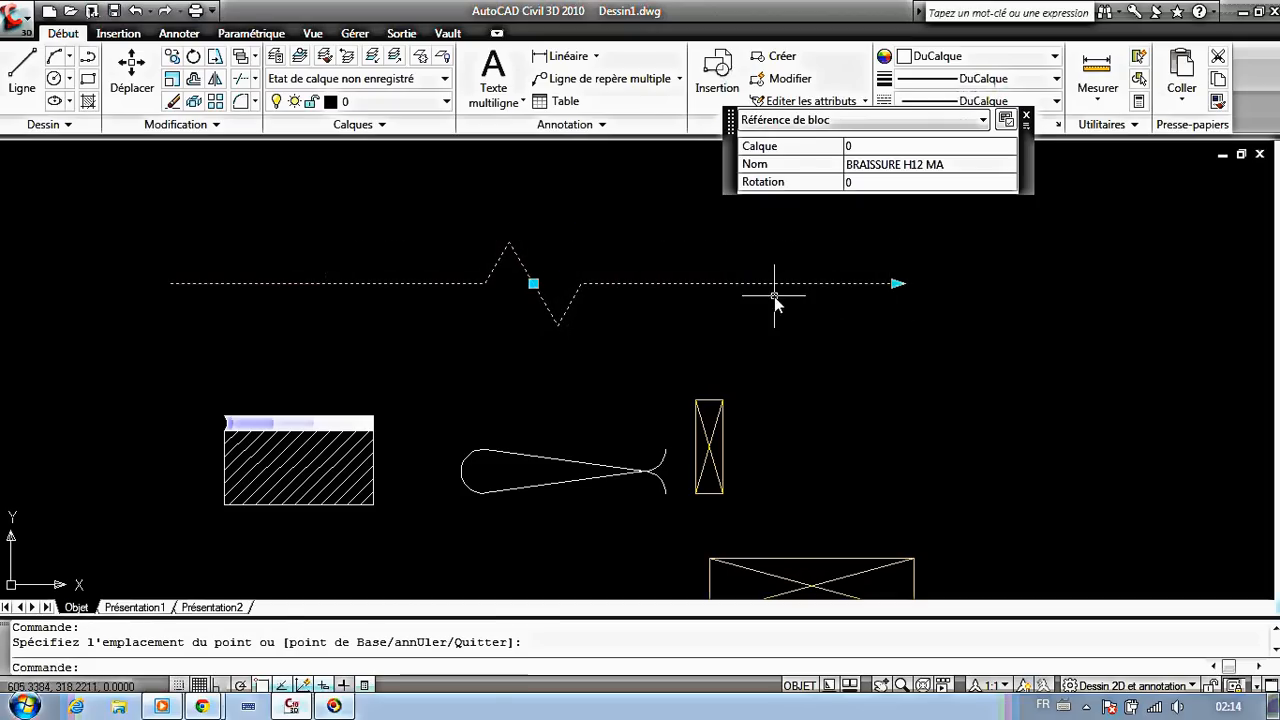
{"action": "key", "text": "Escape"}
{"action": "scroll", "coordinate": [764, 292], "scroll_direction": "down", "scroll_amount": 2}
{"action": "scroll", "coordinate": [527, 395], "scroll_direction": "up", "scroll_amount": 2}
Select the hatched brick block and turn off the Quick Properties display.
{"action": "left_click", "coordinate": [517, 390]}
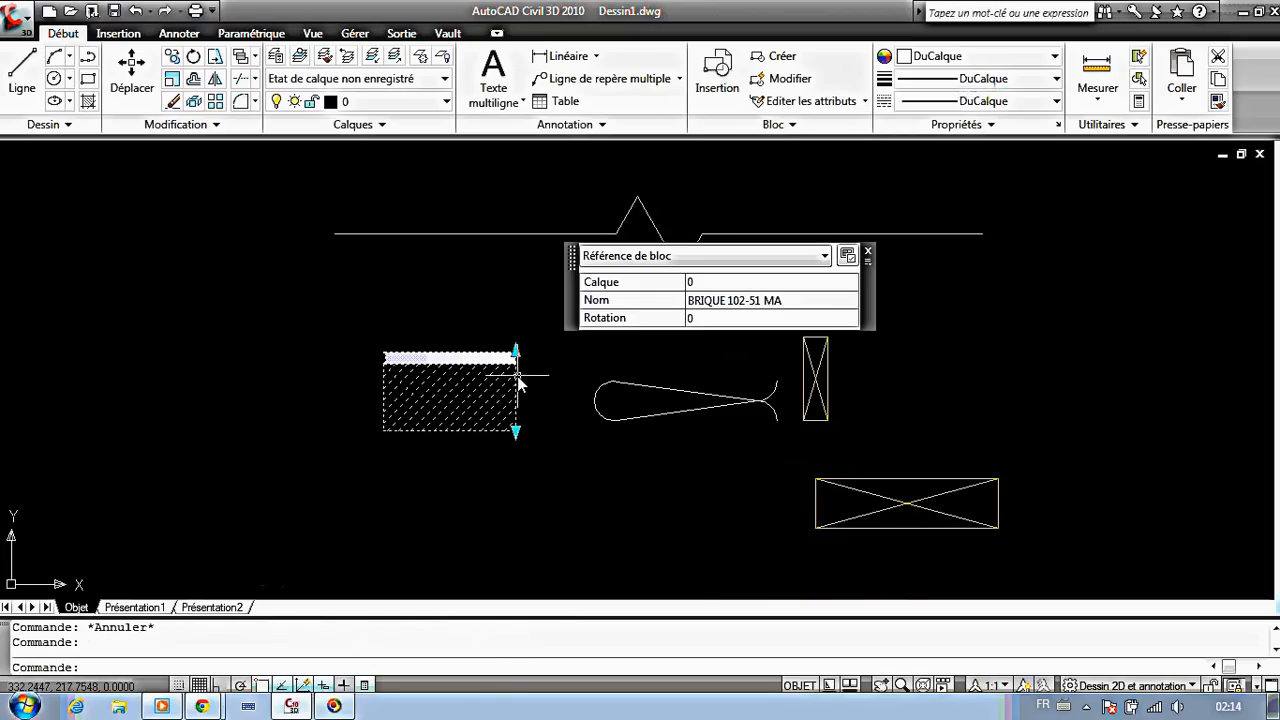
{"action": "scroll", "coordinate": [466, 396], "scroll_direction": "up", "scroll_amount": 2}
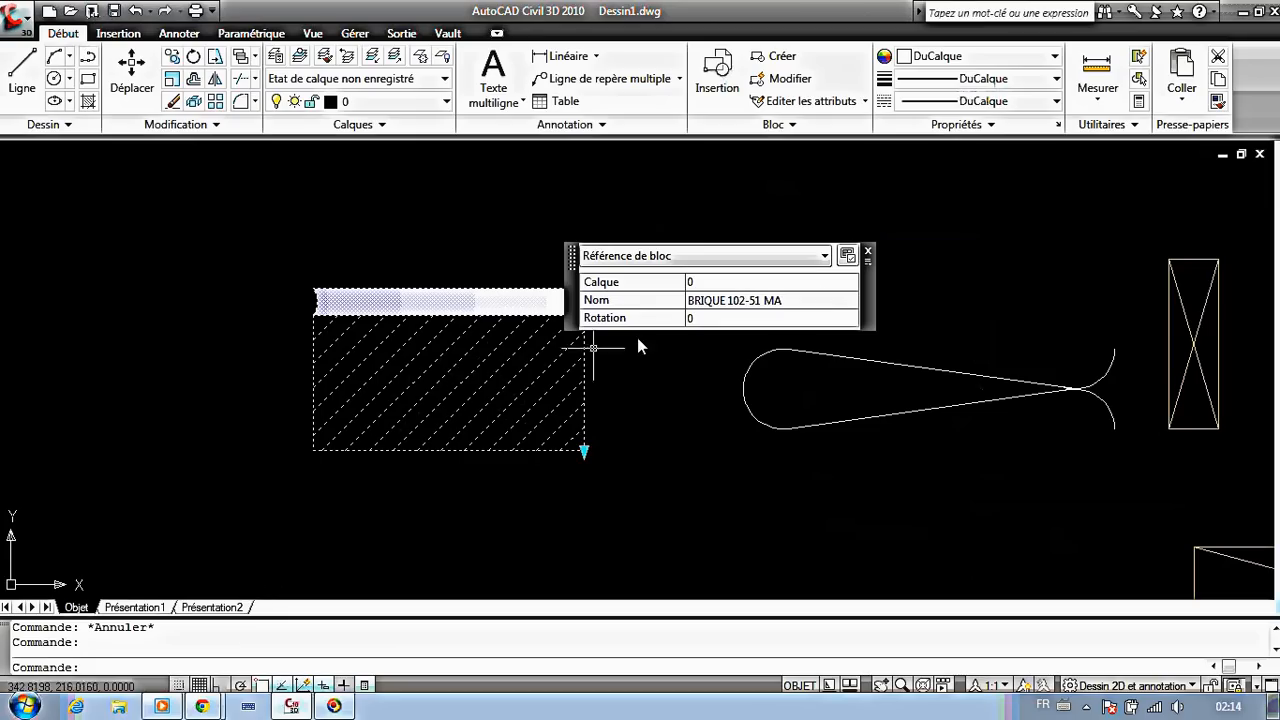
{"action": "left_click", "coordinate": [868, 254]}
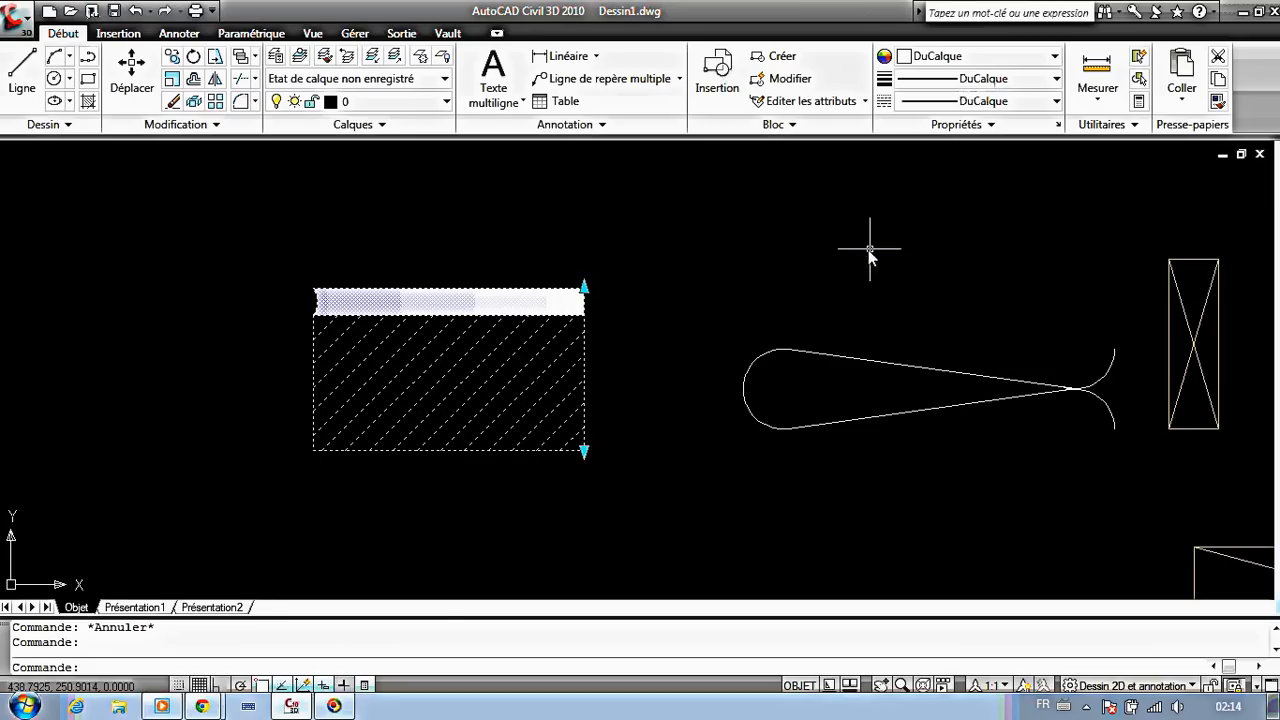
{"action": "left_click", "coordinate": [366, 685]}
{"action": "scroll", "coordinate": [622, 330], "scroll_direction": "down", "scroll_amount": 4}
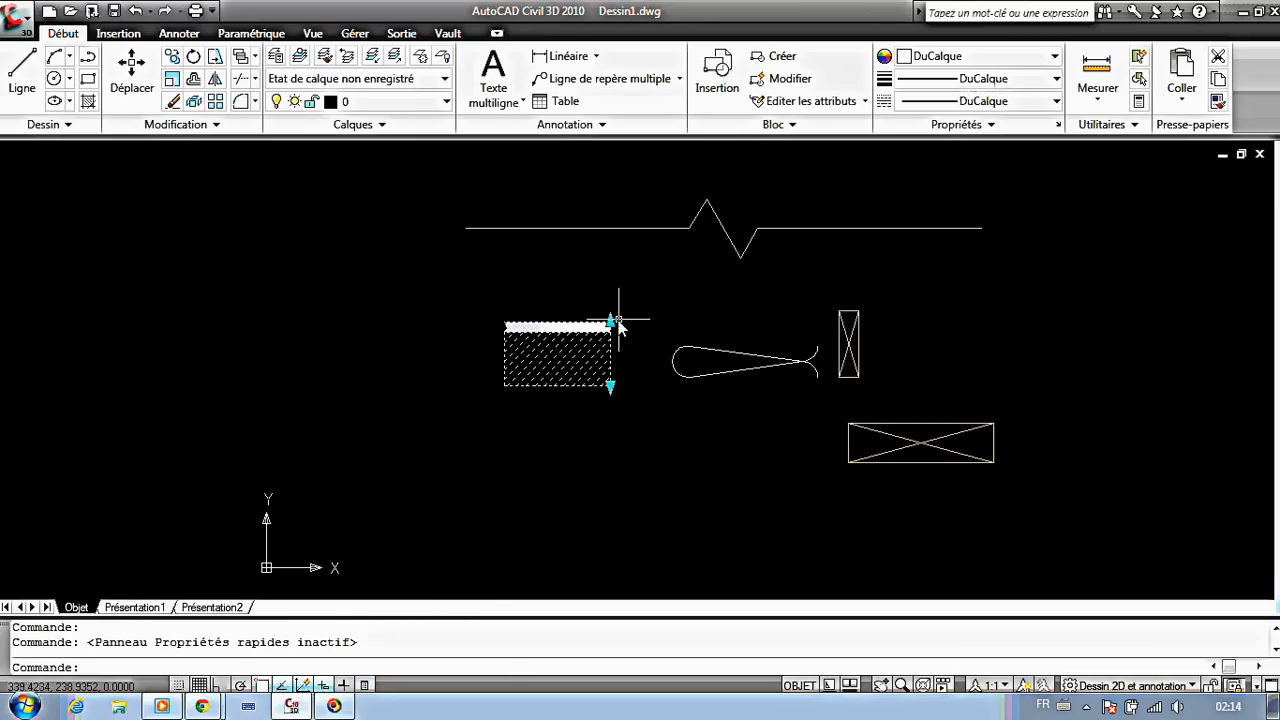
Stretch the brick block upward past the break line to form a stack of five brick courses.
{"action": "left_click", "coordinate": [611, 325]}
{"action": "middle_click_drag", "start_coordinate": [620, 222], "coordinate": [586, 363]}
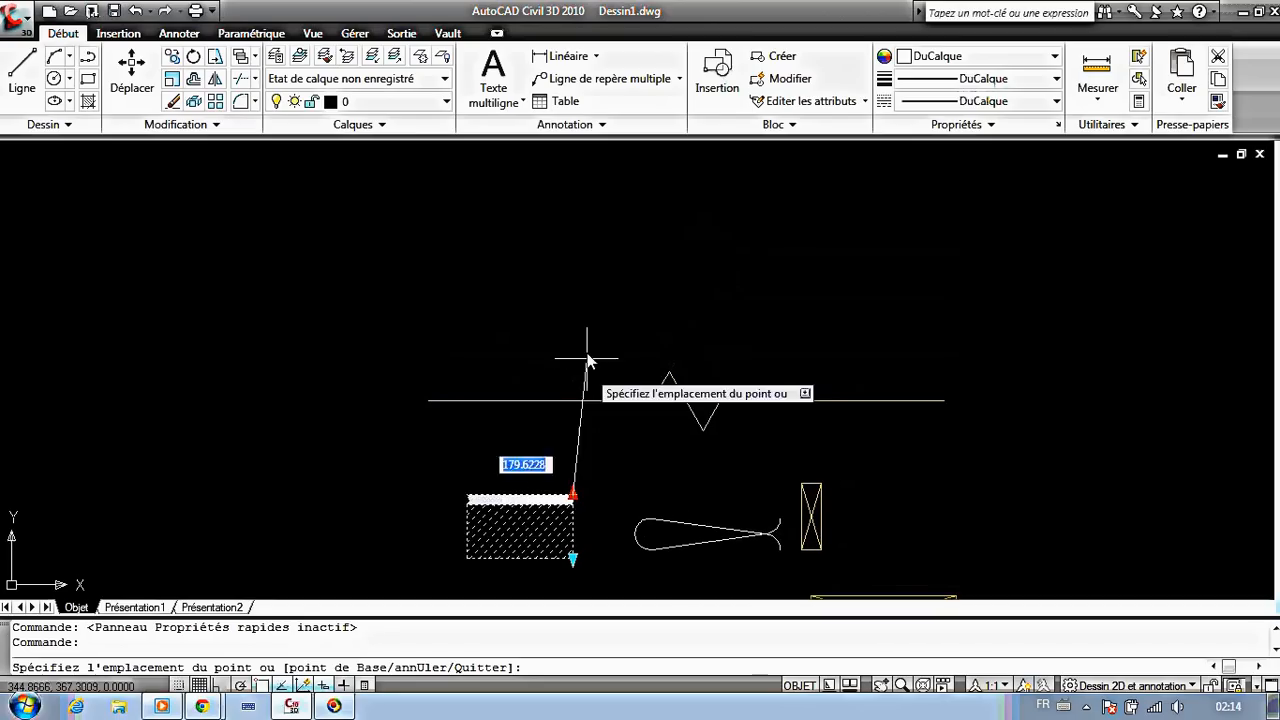
{"action": "left_click", "coordinate": [577, 218]}
{"action": "key", "text": "Escape"}
{"action": "scroll", "coordinate": [634, 251], "scroll_direction": "down", "scroll_amount": 2}
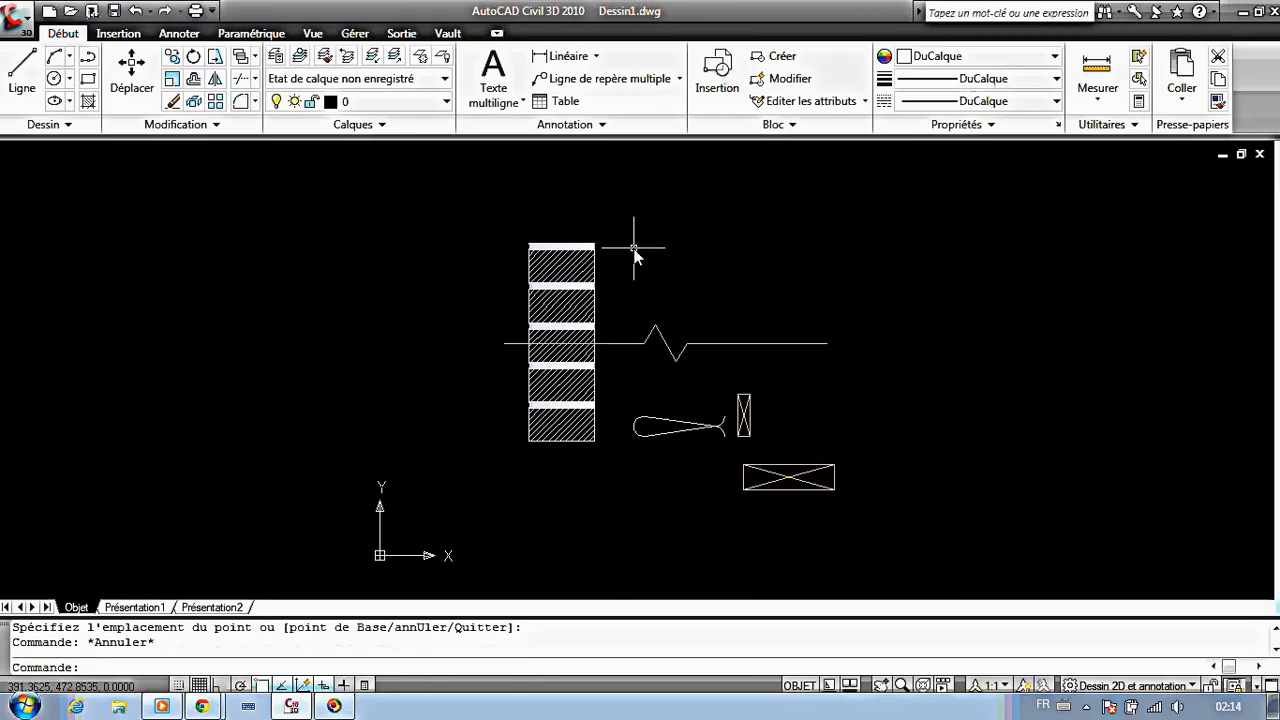
{"action": "middle_click_drag", "start_coordinate": [622, 423], "coordinate": [602, 367]}
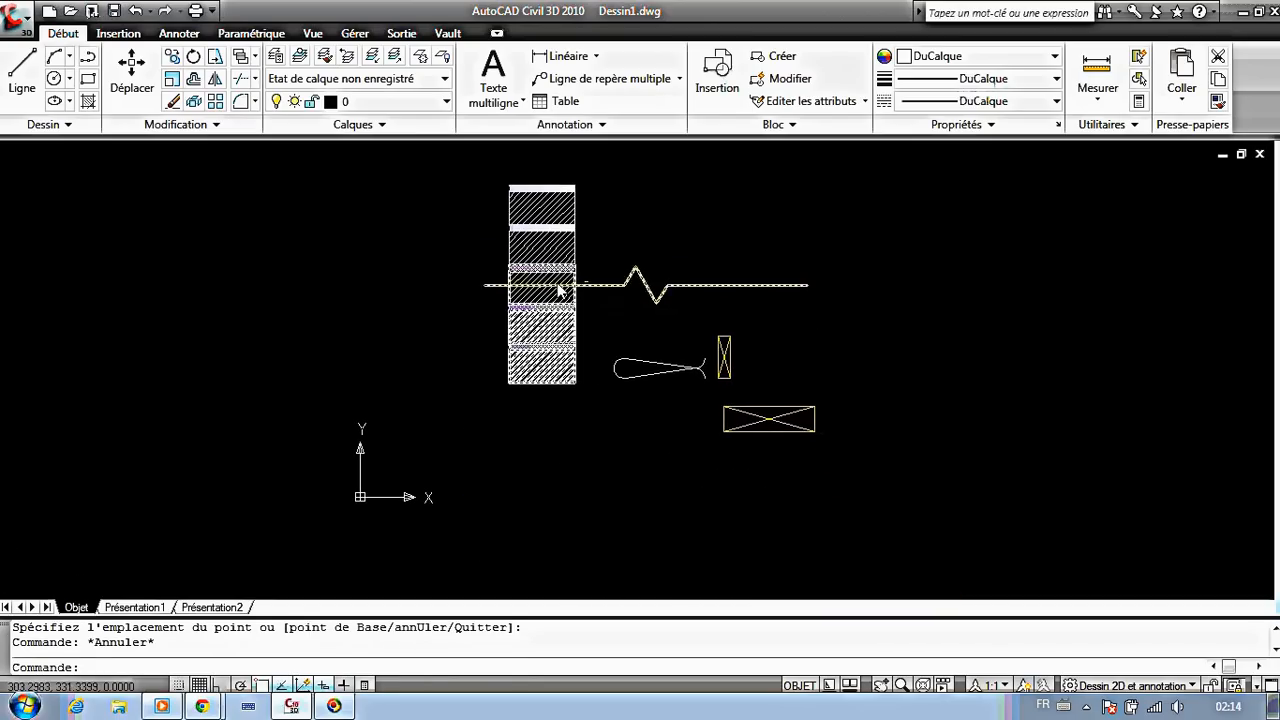
Stretch the insulation block straight up from its upper end to repeat the loop about seven times.
{"action": "scroll", "coordinate": [698, 372], "scroll_direction": "up", "scroll_amount": 2}
{"action": "left_click", "coordinate": [686, 361]}
{"action": "left_click", "coordinate": [670, 376]}
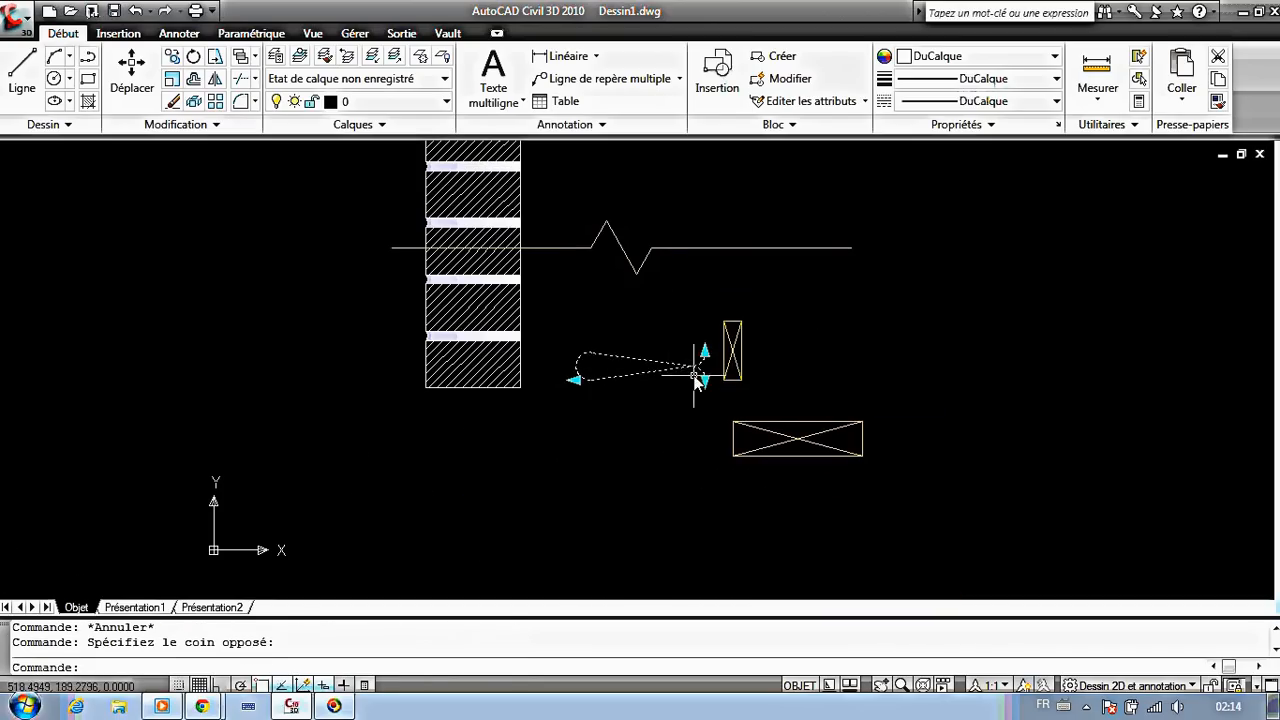
{"action": "scroll", "coordinate": [705, 362], "scroll_direction": "up", "scroll_amount": 2}
{"action": "left_click", "coordinate": [708, 344]}
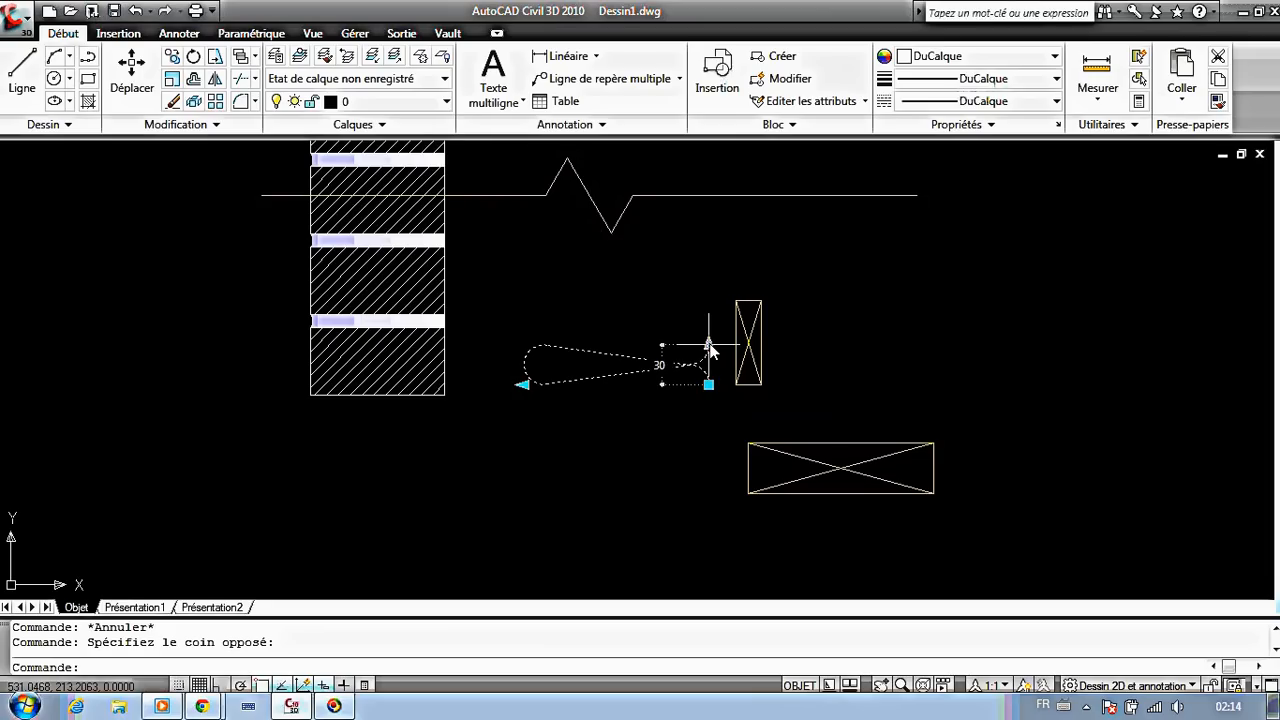
{"action": "left_click", "coordinate": [708, 344]}
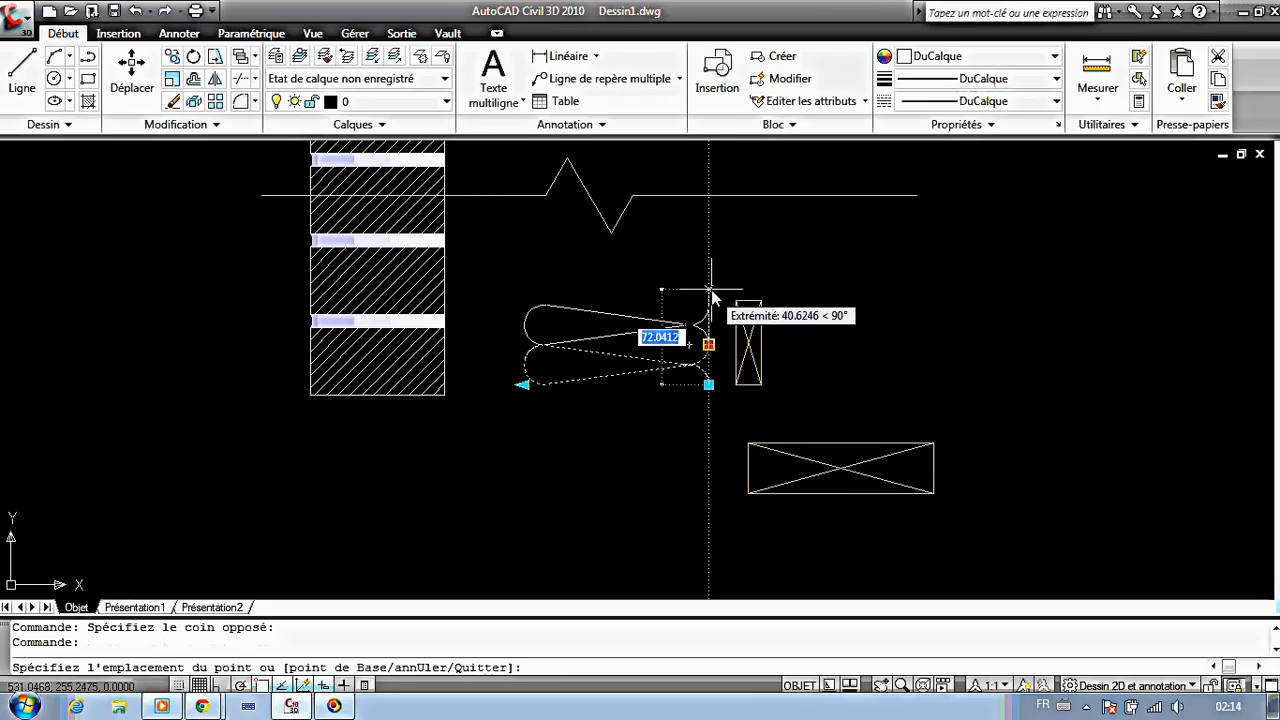
{"action": "middle_click_drag", "start_coordinate": [709, 275], "coordinate": [706, 390]}
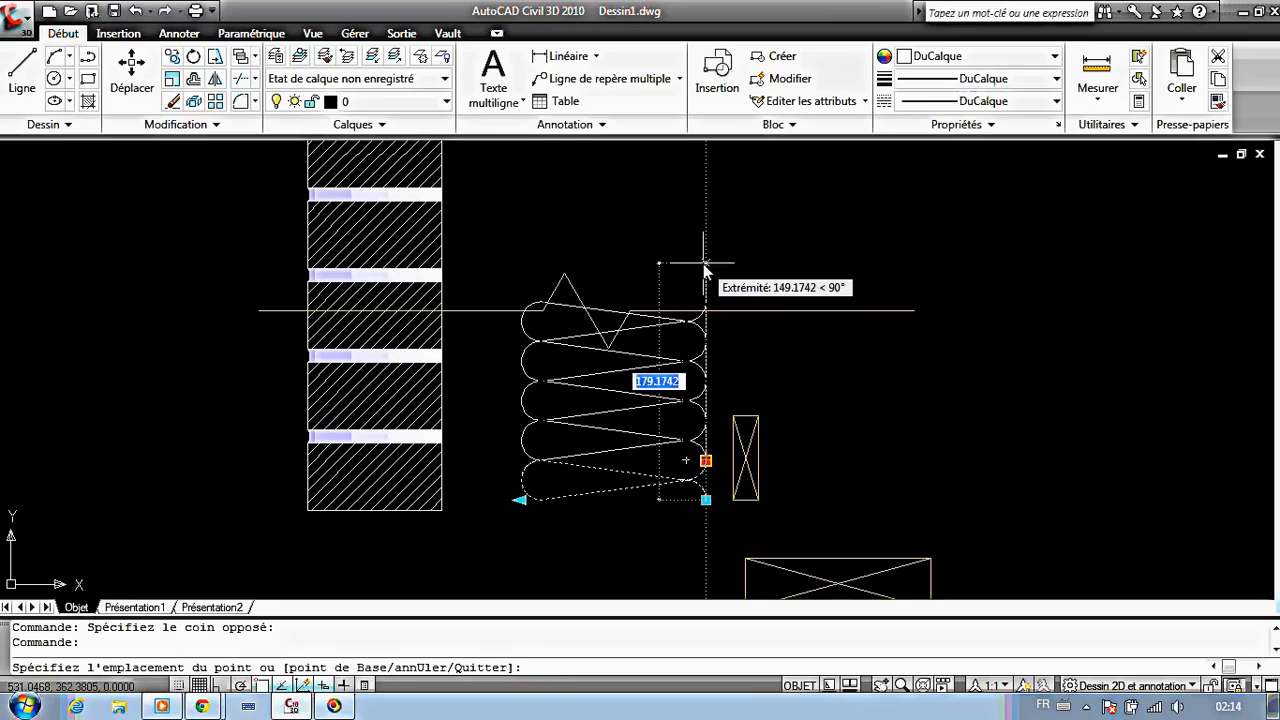
{"action": "left_click", "coordinate": [706, 205]}
{"action": "key", "text": "Escape"}
Set the small wood section block's height to 19 and choose a wider preset width for it.
{"action": "mouse_move", "coordinate": [807, 487]}
{"action": "middle_mouse_down"}
{"action": "mouse_move", "coordinate": [793, 424]}
{"action": "mouse_move", "coordinate": [726, 395]}
{"action": "middle_mouse_up"}
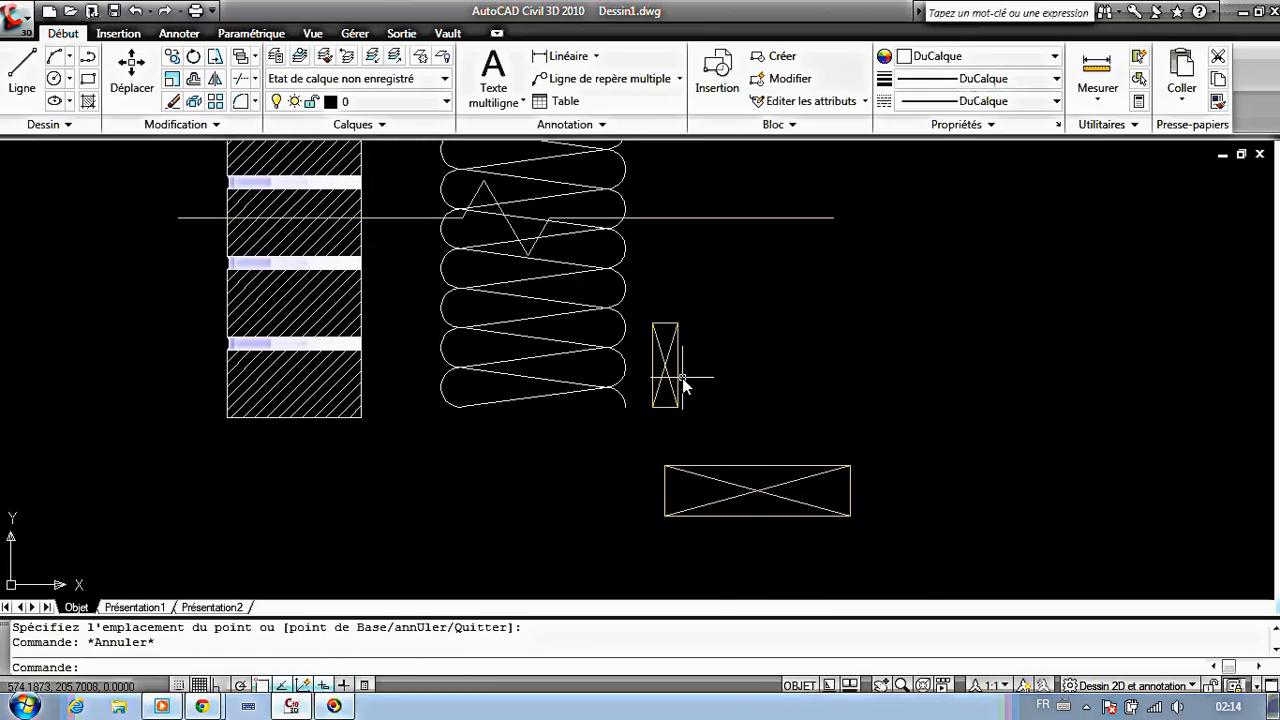
{"action": "left_click", "coordinate": [680, 378]}
{"action": "scroll", "coordinate": [651, 410], "scroll_direction": "up", "scroll_amount": 3}
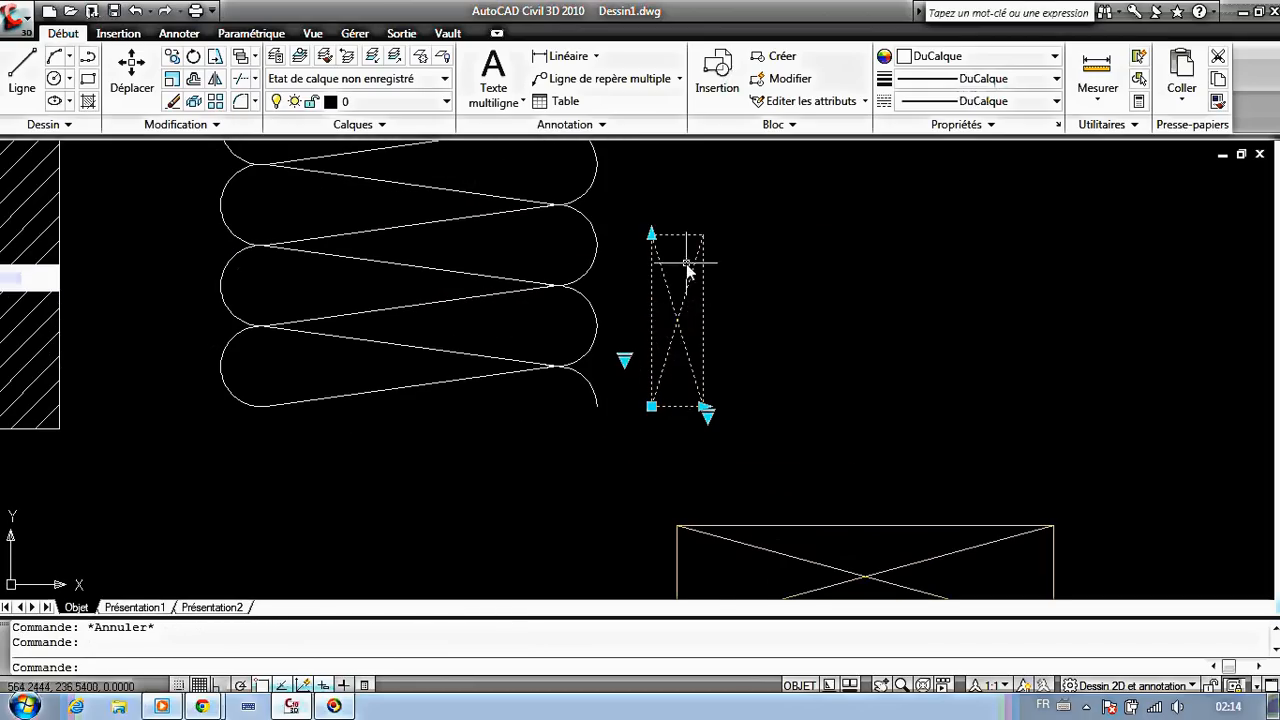
{"action": "left_click", "coordinate": [624, 361]}
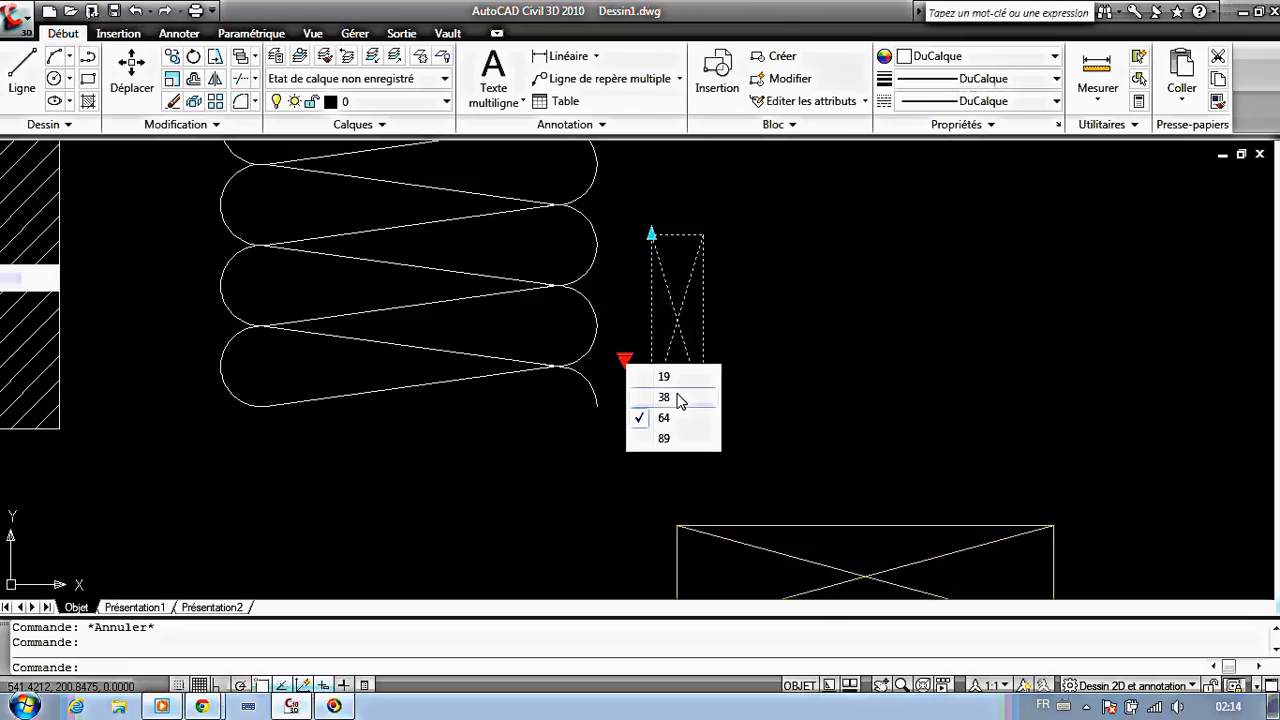
{"action": "left_click", "coordinate": [673, 377]}
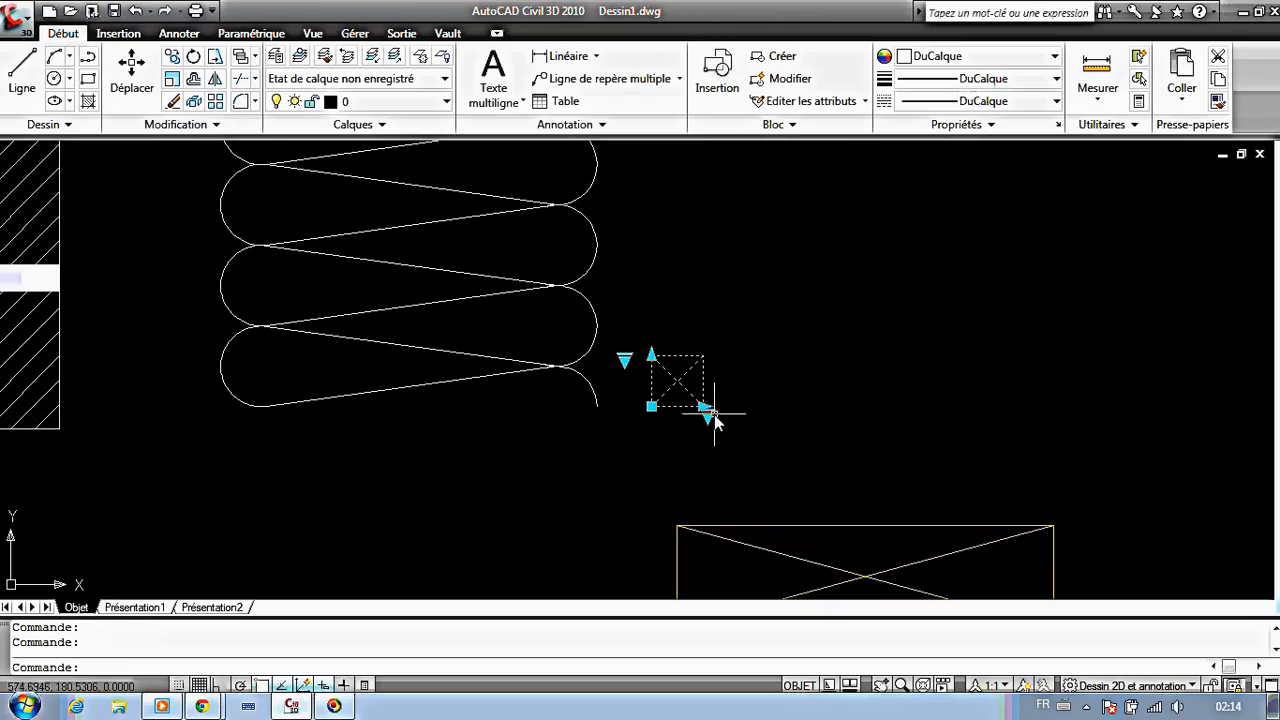
{"action": "left_click", "coordinate": [706, 413]}
{"action": "left_click", "coordinate": [768, 453]}
{"action": "key", "text": "Escape"}
{"action": "scroll", "coordinate": [749, 337], "scroll_direction": "down", "scroll_amount": 2}
Set the large wood section block's height to 19 and choose a longer preset width for it.
{"action": "left_click", "coordinate": [850, 458]}
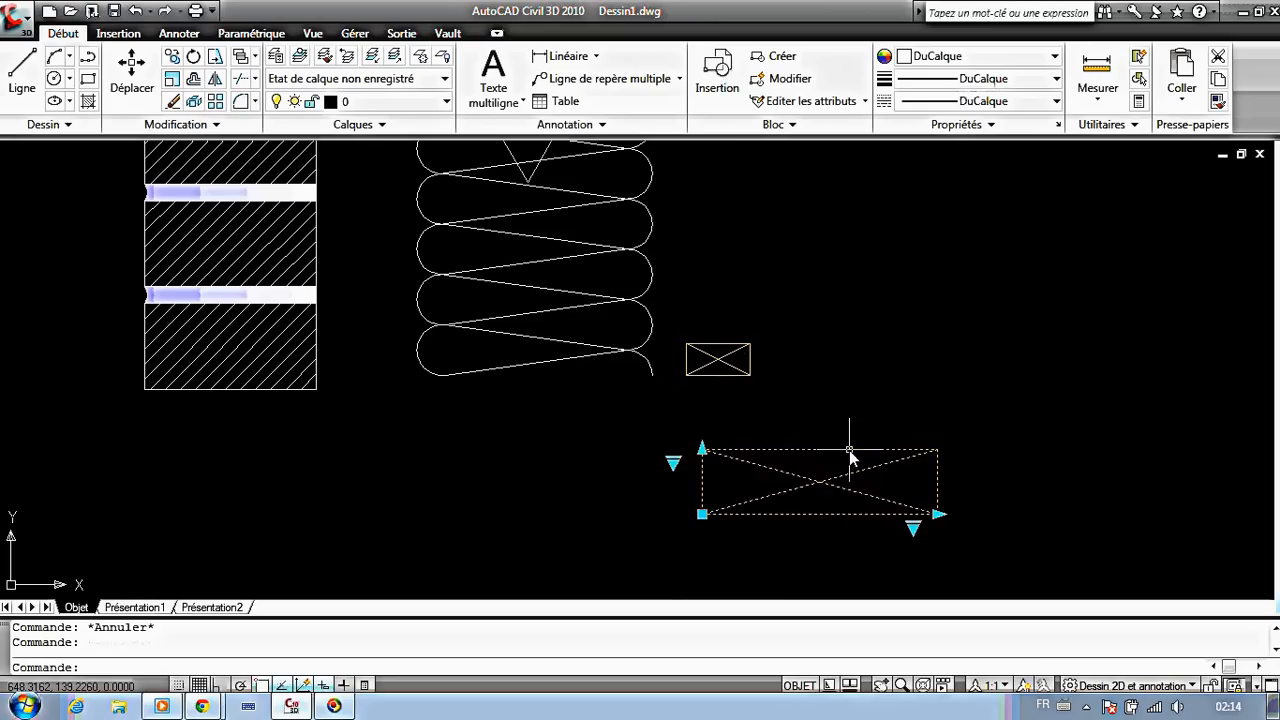
{"action": "left_click", "coordinate": [674, 465]}
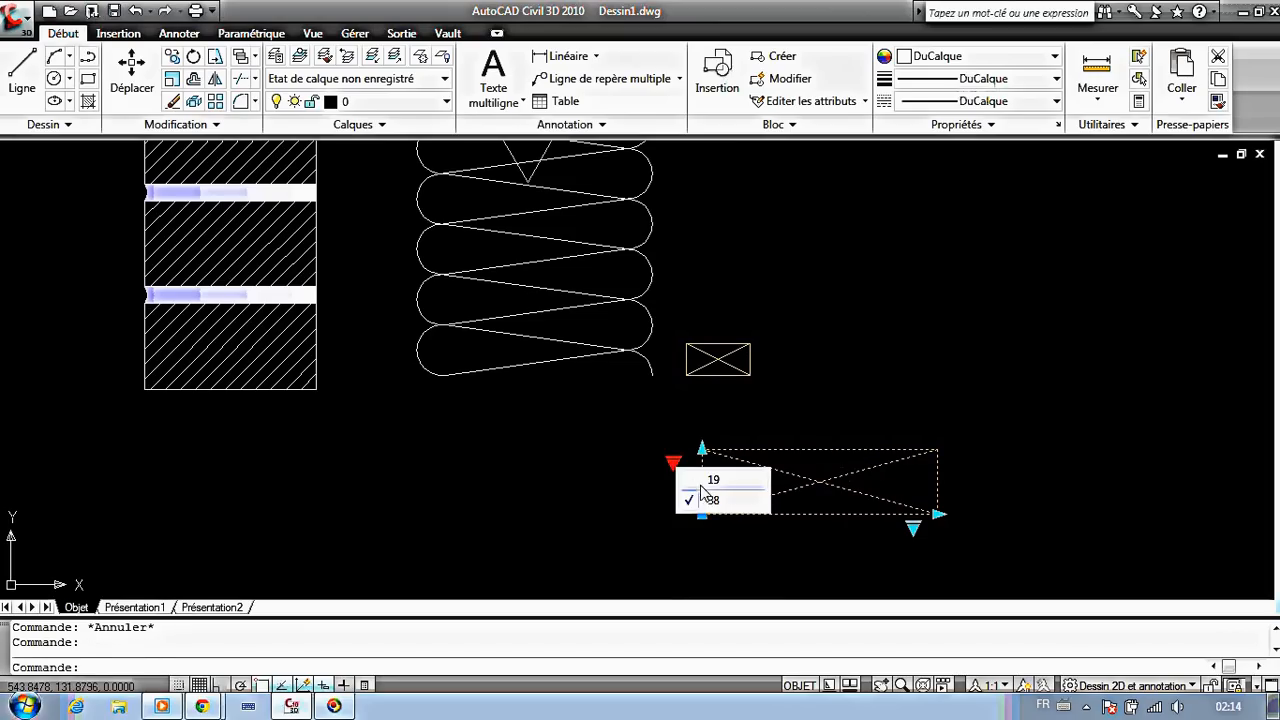
{"action": "left_click", "coordinate": [713, 481]}
{"action": "key", "text": "Escape"}
{"action": "left_click", "coordinate": [936, 521]}
{"action": "left_click", "coordinate": [936, 526]}
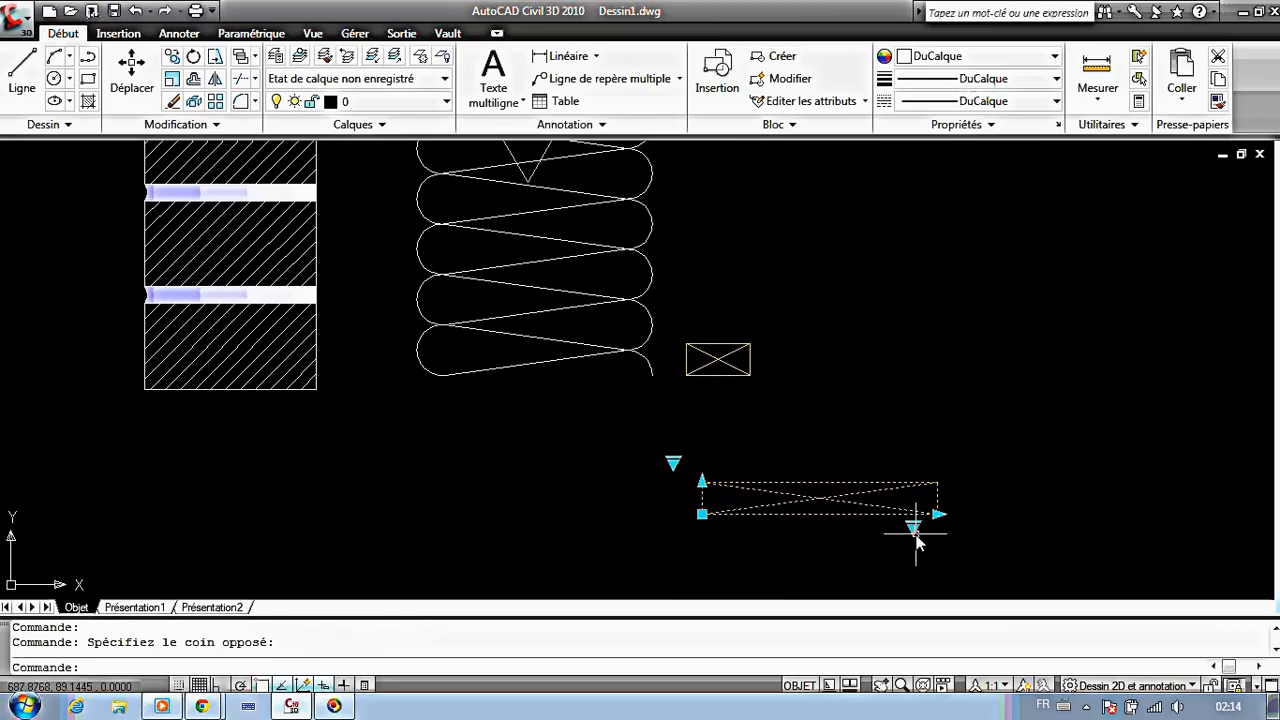
{"action": "left_click", "coordinate": [913, 527]}
{"action": "left_click", "coordinate": [971, 588]}
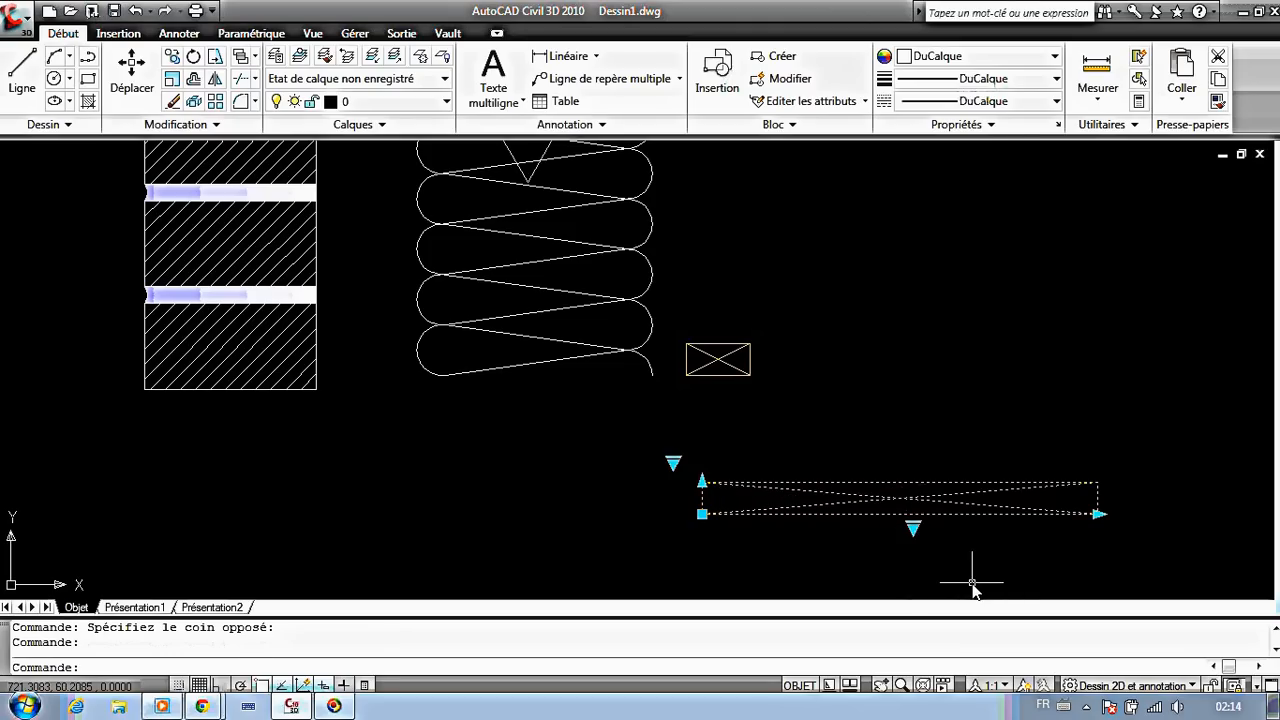
{"action": "key", "text": "Escape"}
{"action": "left_click", "coordinate": [750, 487]}
{"action": "key", "text": "Escape"}
Move the small wood section block to the empty area above and to the right of the break line.
{"action": "scroll", "coordinate": [686, 343], "scroll_direction": "down", "scroll_amount": 3}
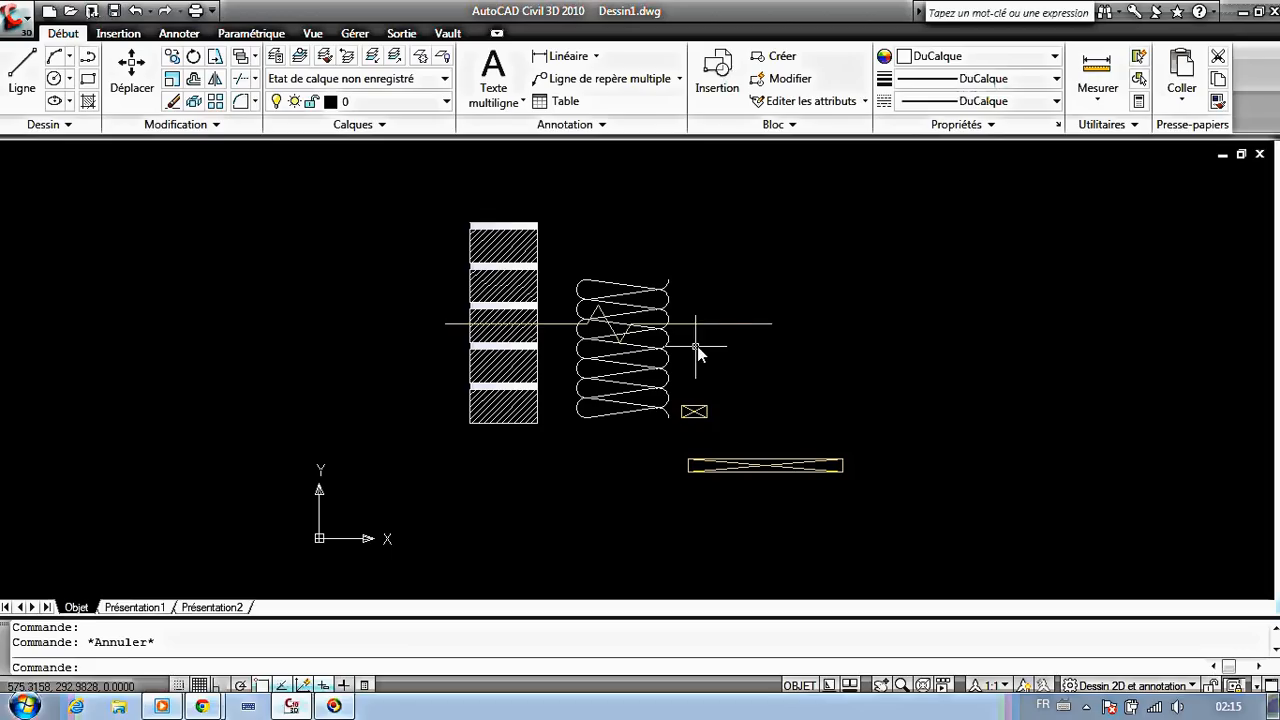
{"action": "left_click", "coordinate": [707, 412]}
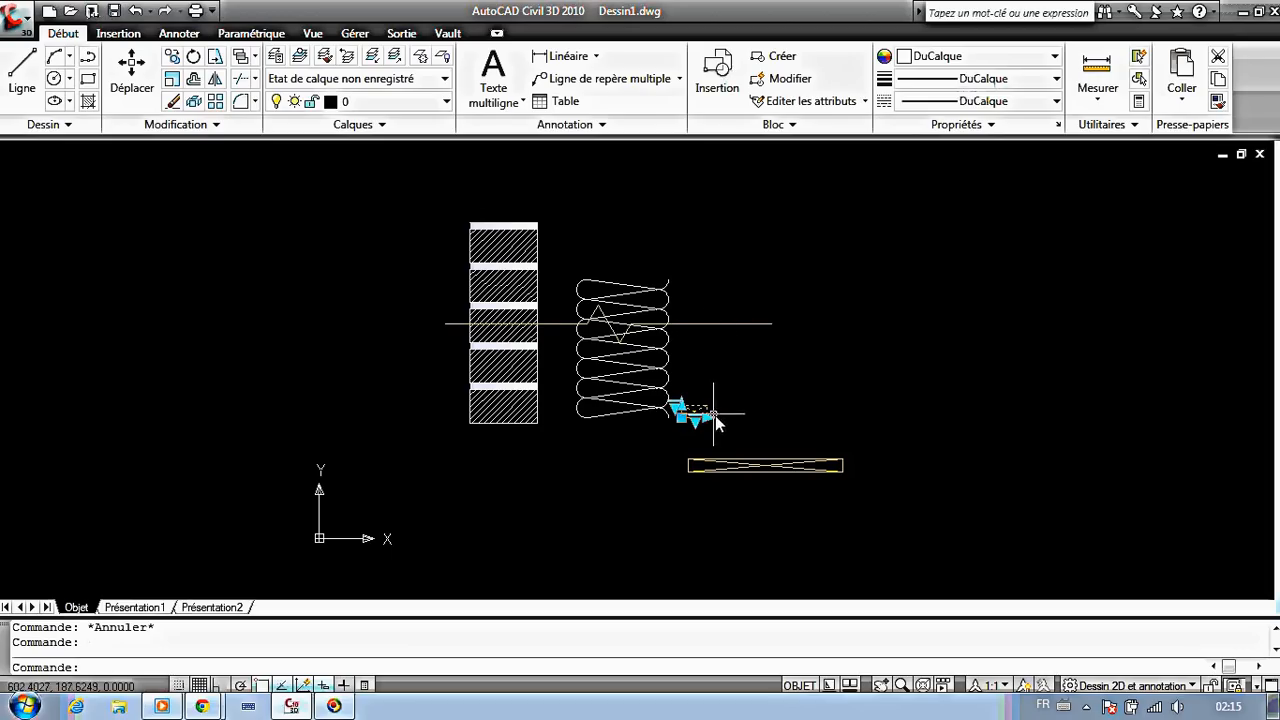
{"action": "type", "text": "d"}
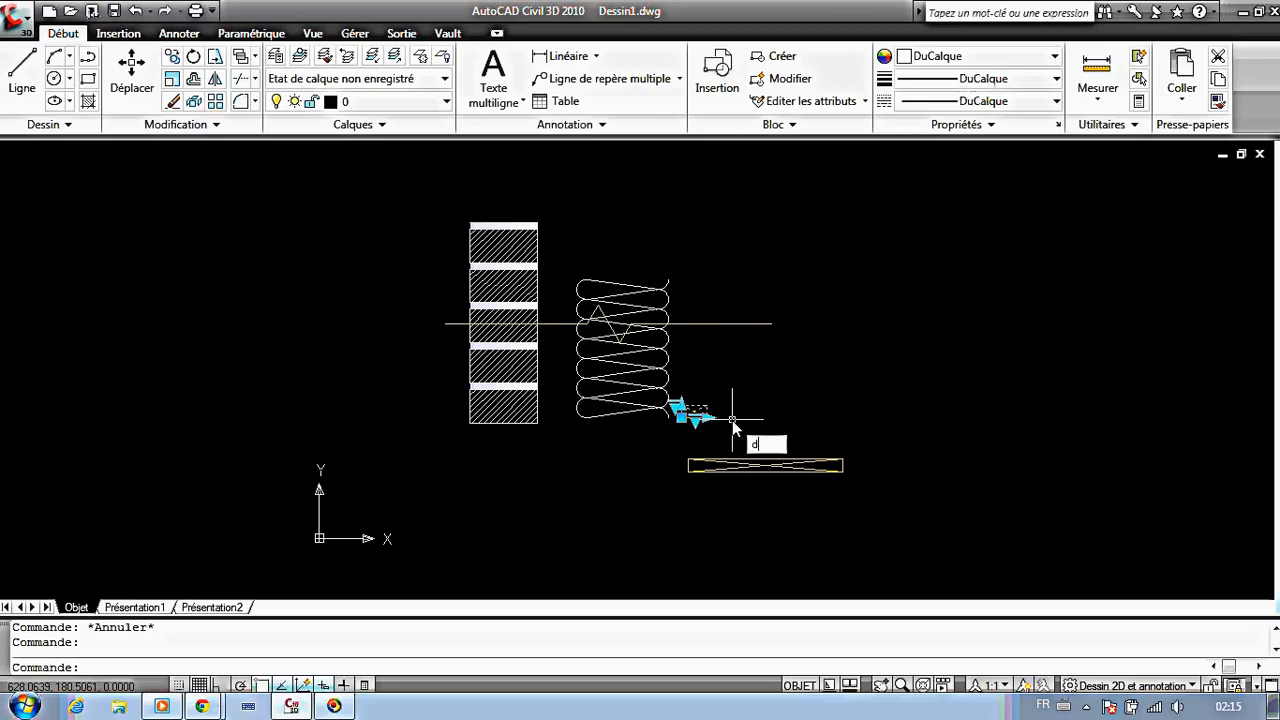
{"action": "type", "text": "p"}
{"action": "key", "text": "Return"}
{"action": "left_click", "coordinate": [716, 417]}
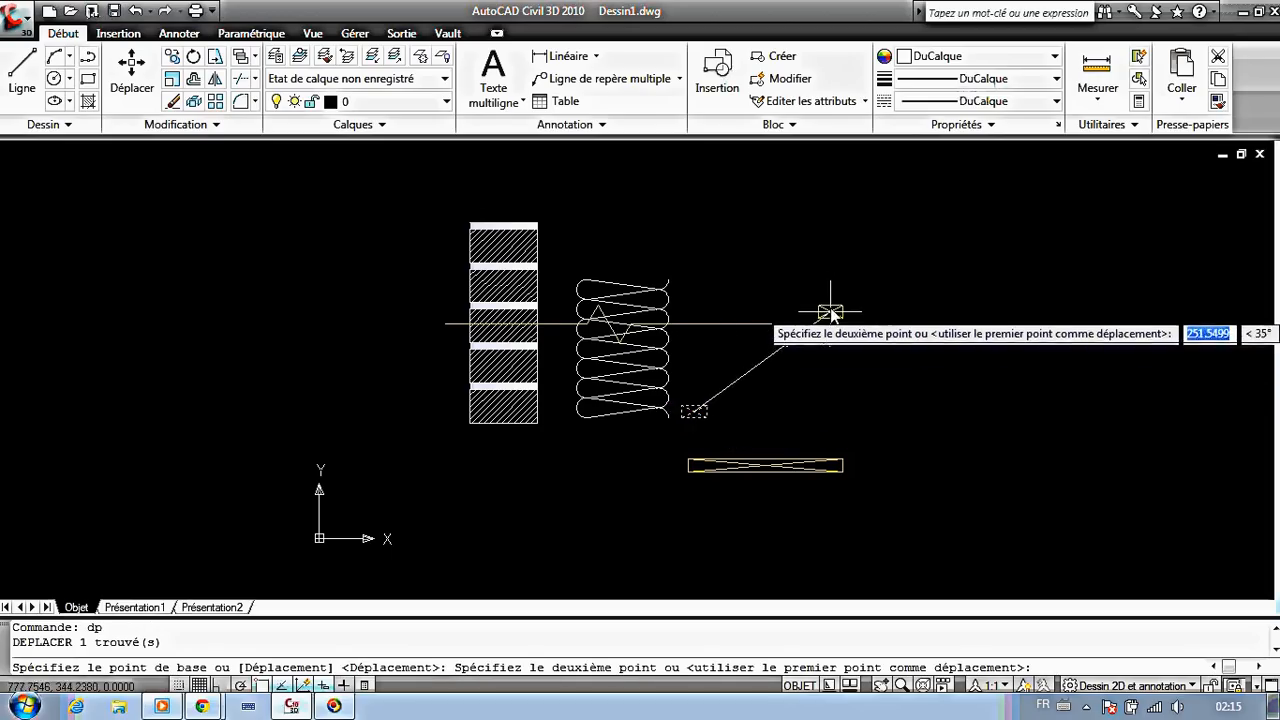
{"action": "left_click", "coordinate": [834, 256]}
{"action": "key", "text": "Escape"}
Explode the moved wood section block and check that its rectangle is a separate object.
{"action": "scroll", "coordinate": [826, 251], "scroll_direction": "up", "scroll_amount": 6}
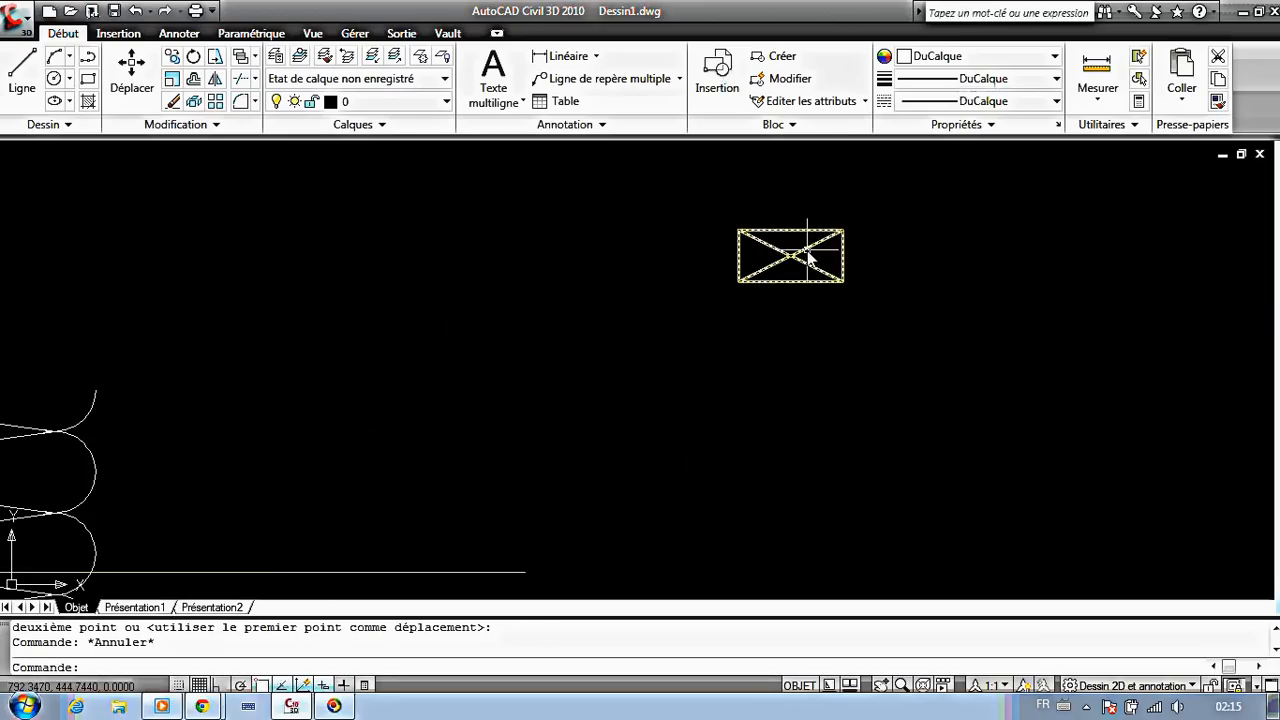
{"action": "left_click", "coordinate": [798, 287]}
{"action": "type", "text": "d"}
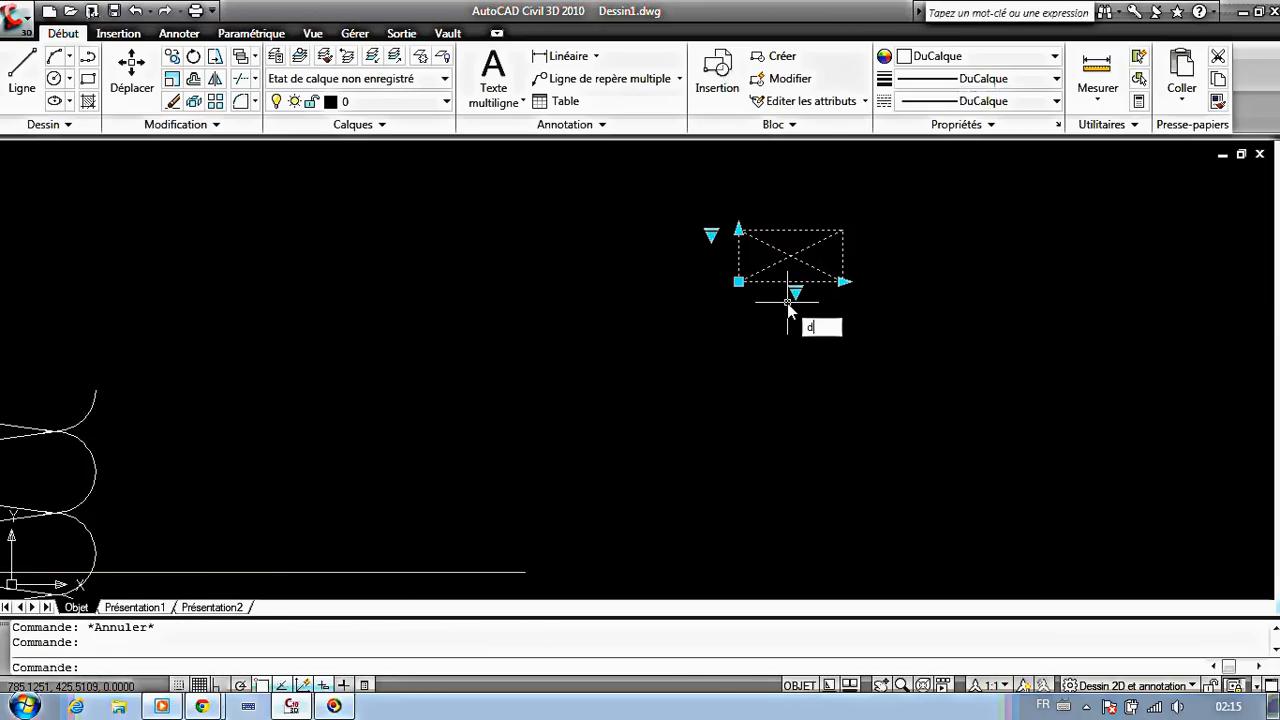
{"action": "type", "text": "e"}
{"action": "key", "text": "Return"}
{"action": "key", "text": "Escape"}
{"action": "scroll", "coordinate": [794, 249], "scroll_direction": "up", "scroll_amount": 2}
{"action": "left_click", "coordinate": [830, 241]}
{"action": "key", "text": "Escape"}
{"action": "left_click", "coordinate": [814, 226]}
{"action": "key", "text": "Escape"}
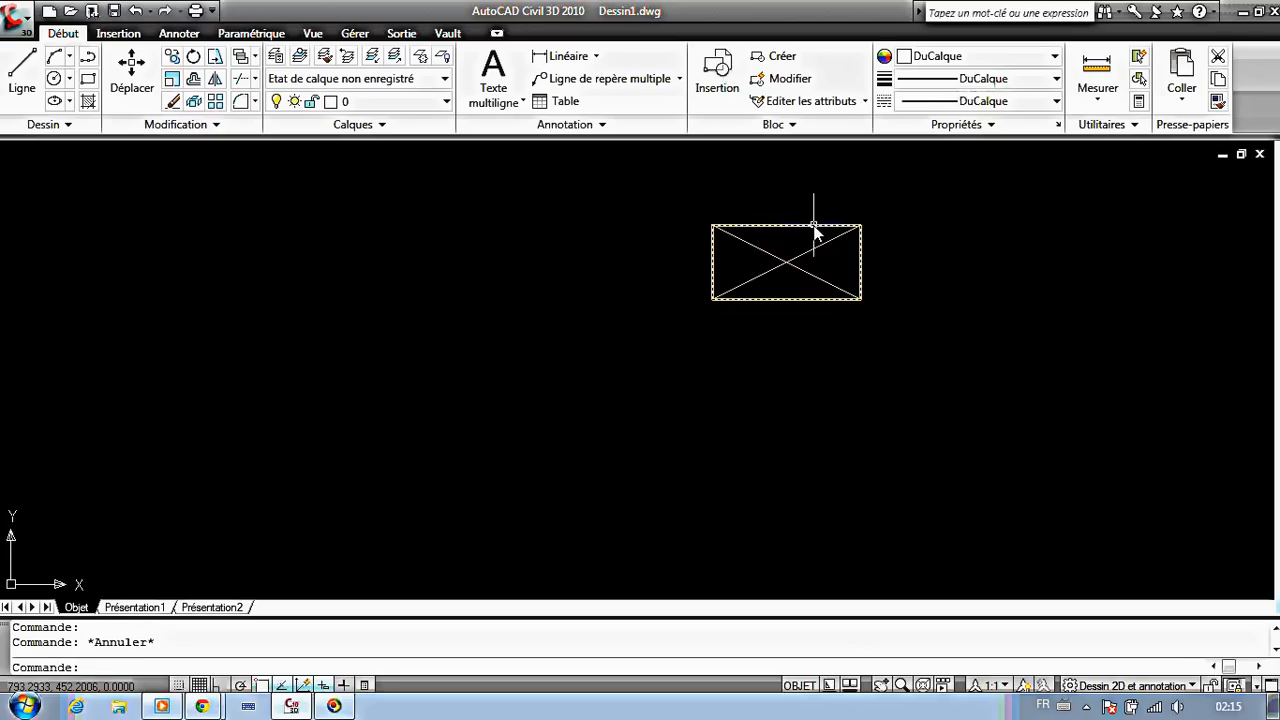
Begin a new block definition with its base point at the lower-left corner of the exploded wood section.
{"action": "left_click", "coordinate": [772, 56]}
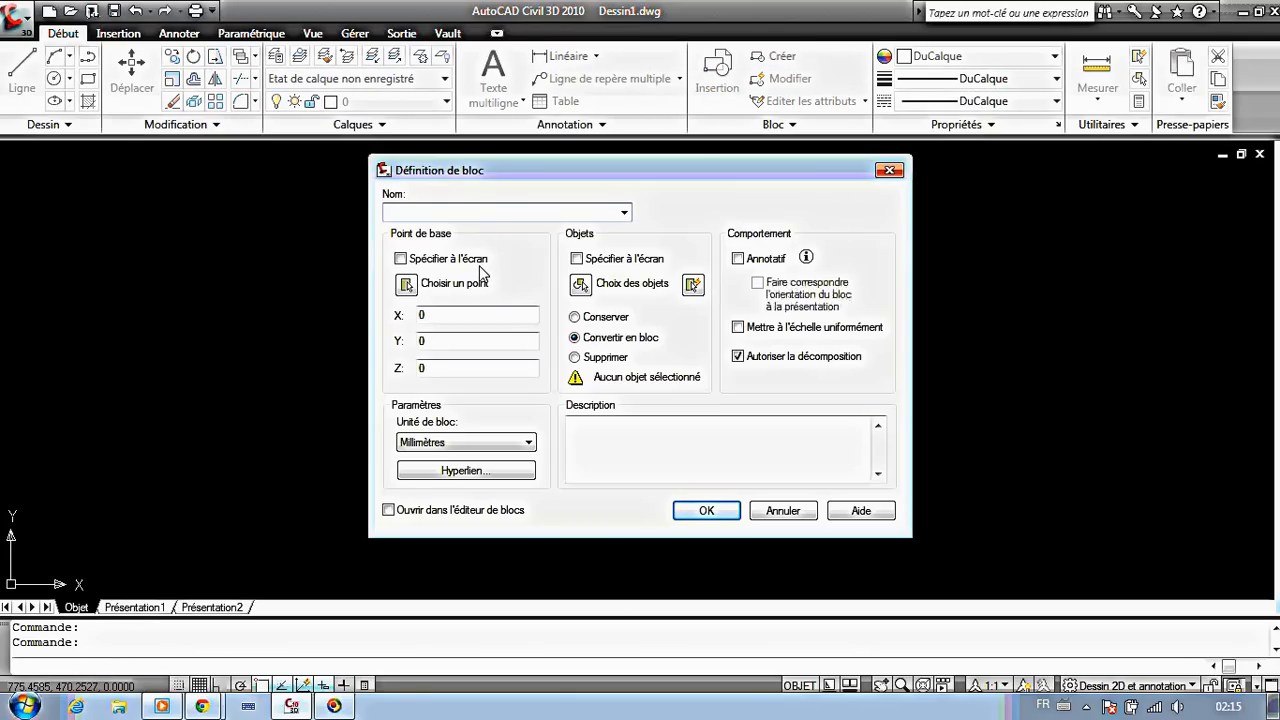
{"action": "left_click", "coordinate": [408, 285]}
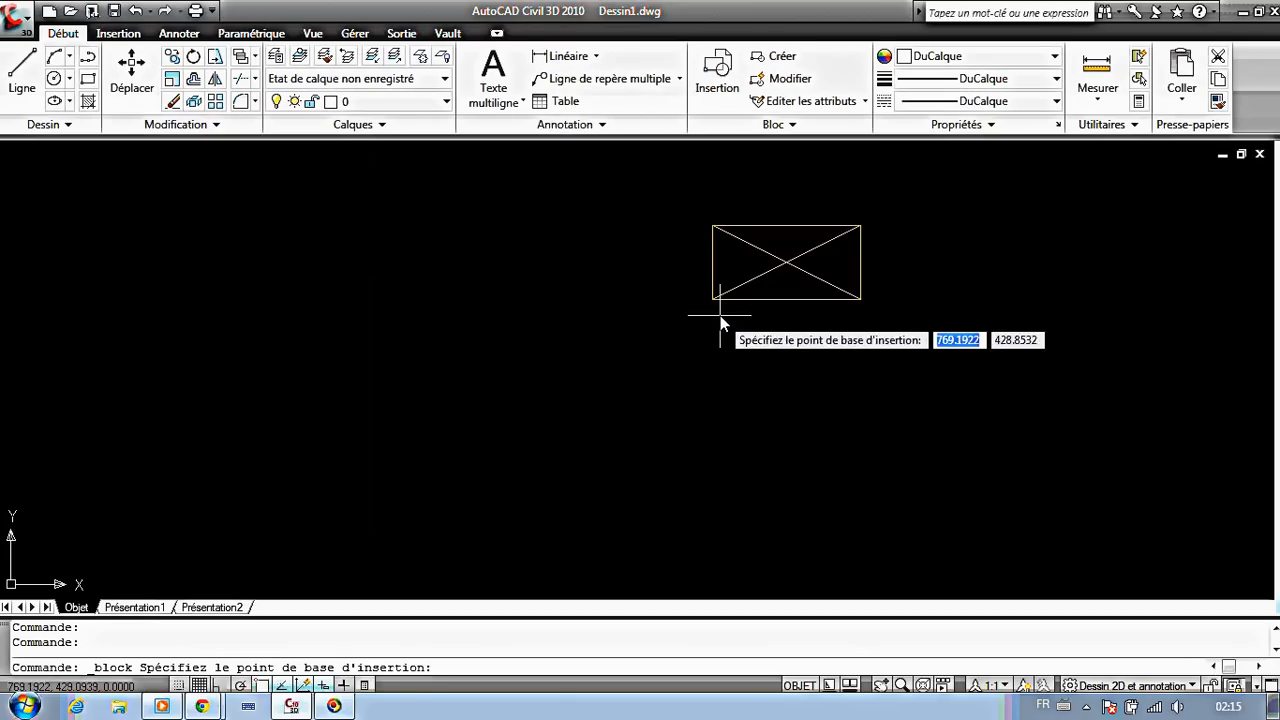
{"action": "left_click", "coordinate": [714, 306]}
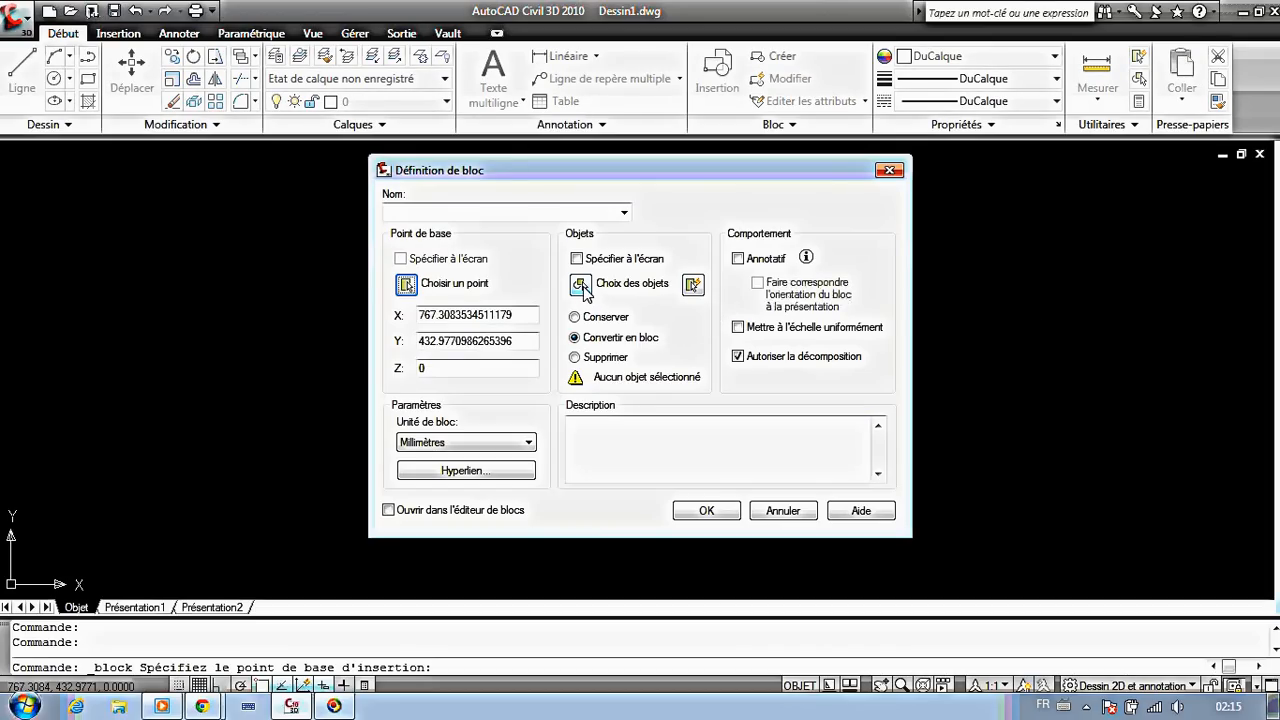
Select the rectangle and its two diagonals as the block's objects, name the block "section bois" and create it.
{"action": "left_click", "coordinate": [581, 286]}
{"action": "left_click", "coordinate": [895, 198]}
{"action": "left_click", "coordinate": [670, 325]}
{"action": "key", "text": "Return"}
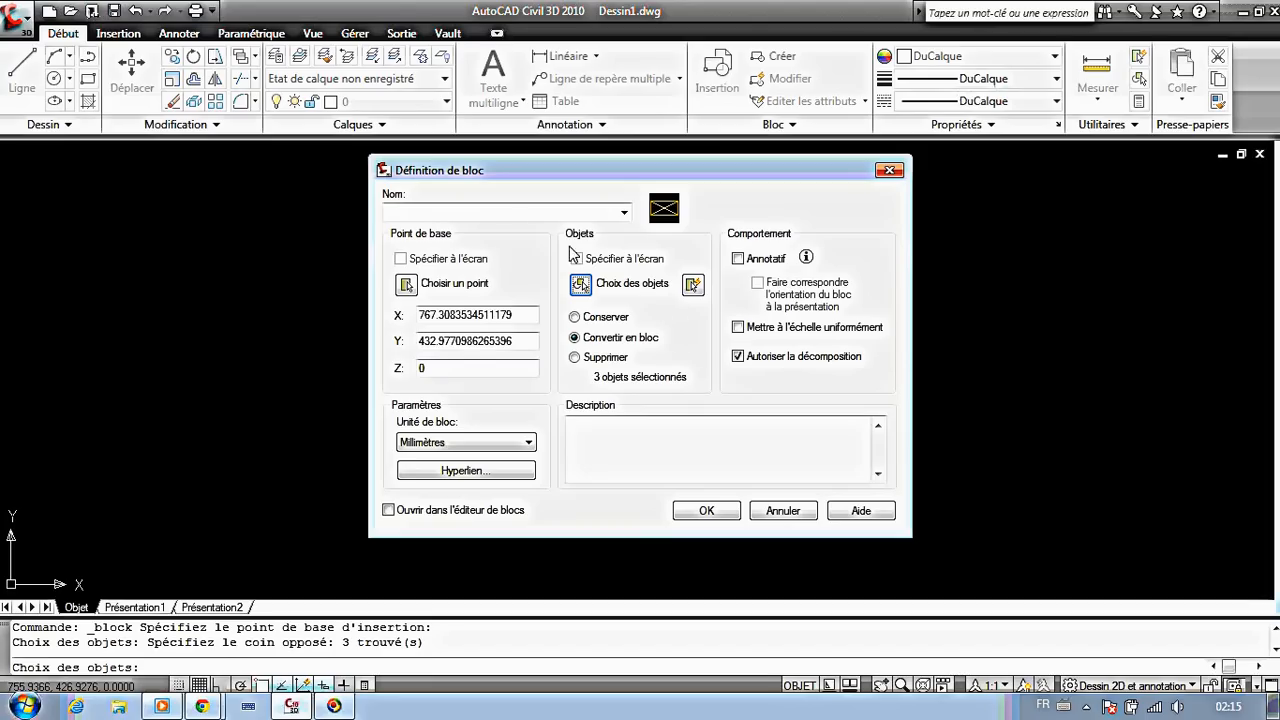
{"action": "left_click", "coordinate": [497, 210]}
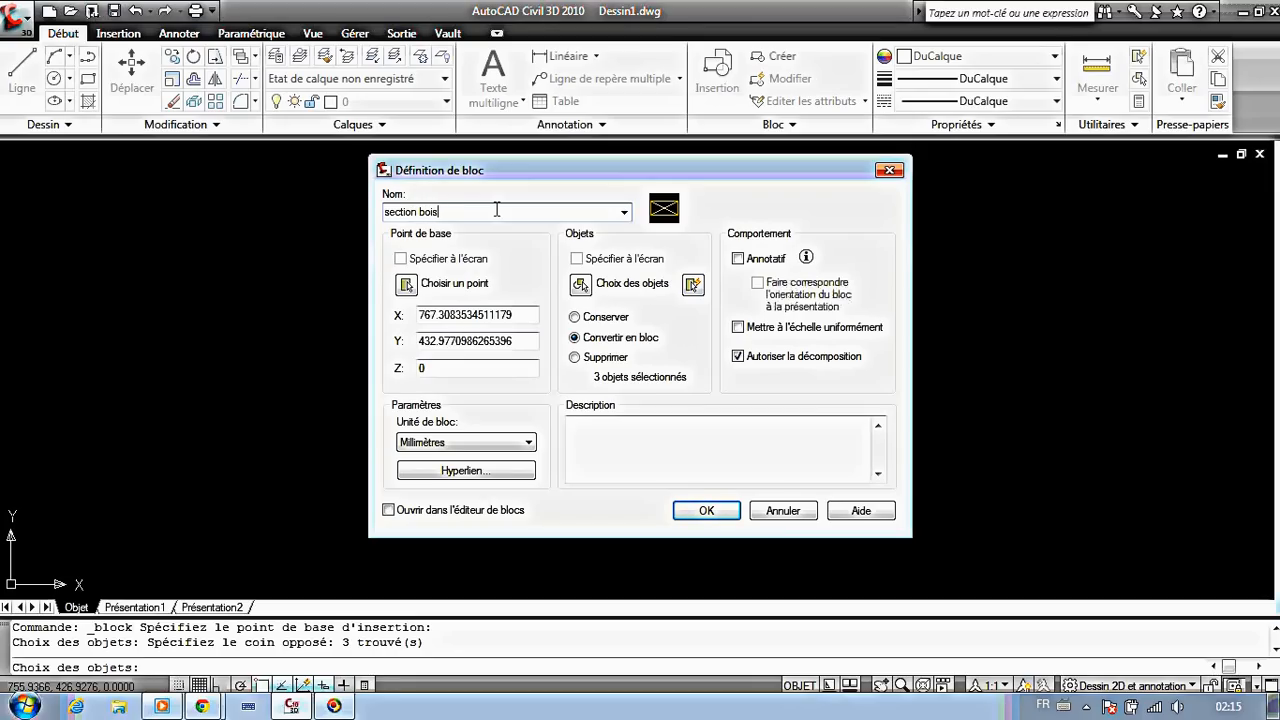
{"action": "left_click", "coordinate": [706, 510]}
{"action": "middle_click_drag", "start_coordinate": [809, 371], "coordinate": [647, 411]}
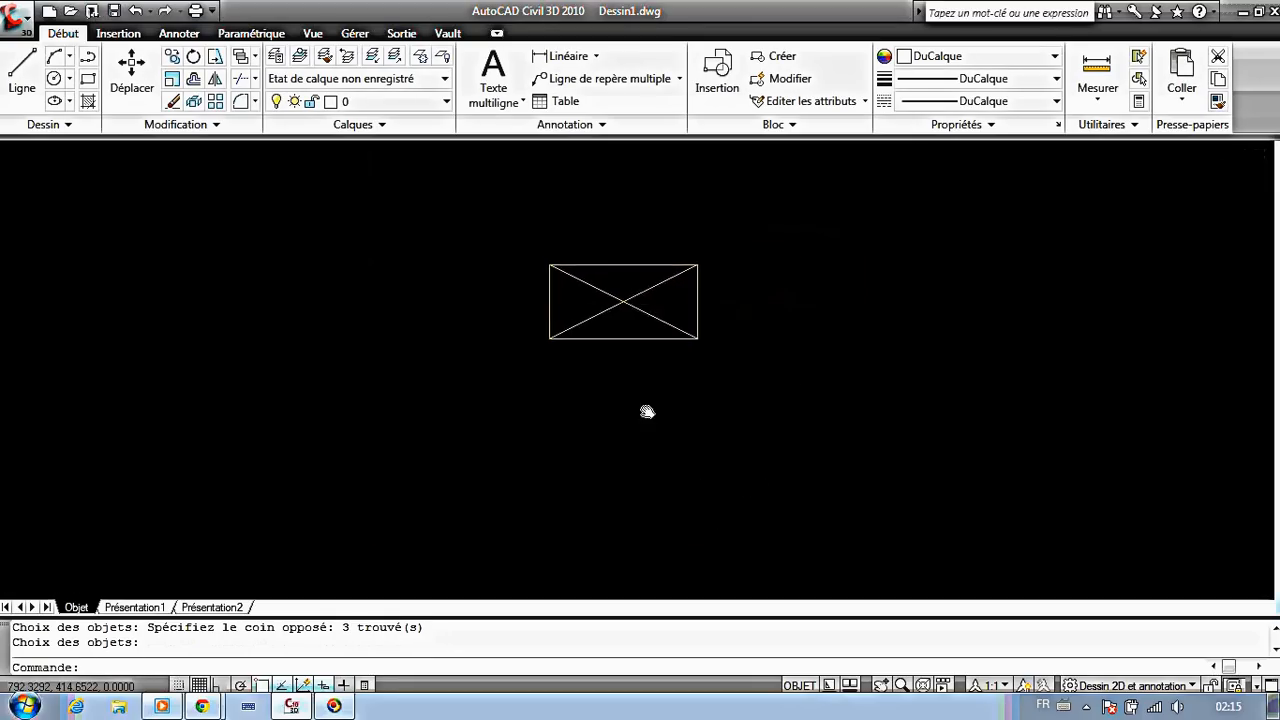
{"action": "key", "text": "Escape"}
{"action": "left_click", "coordinate": [641, 290]}
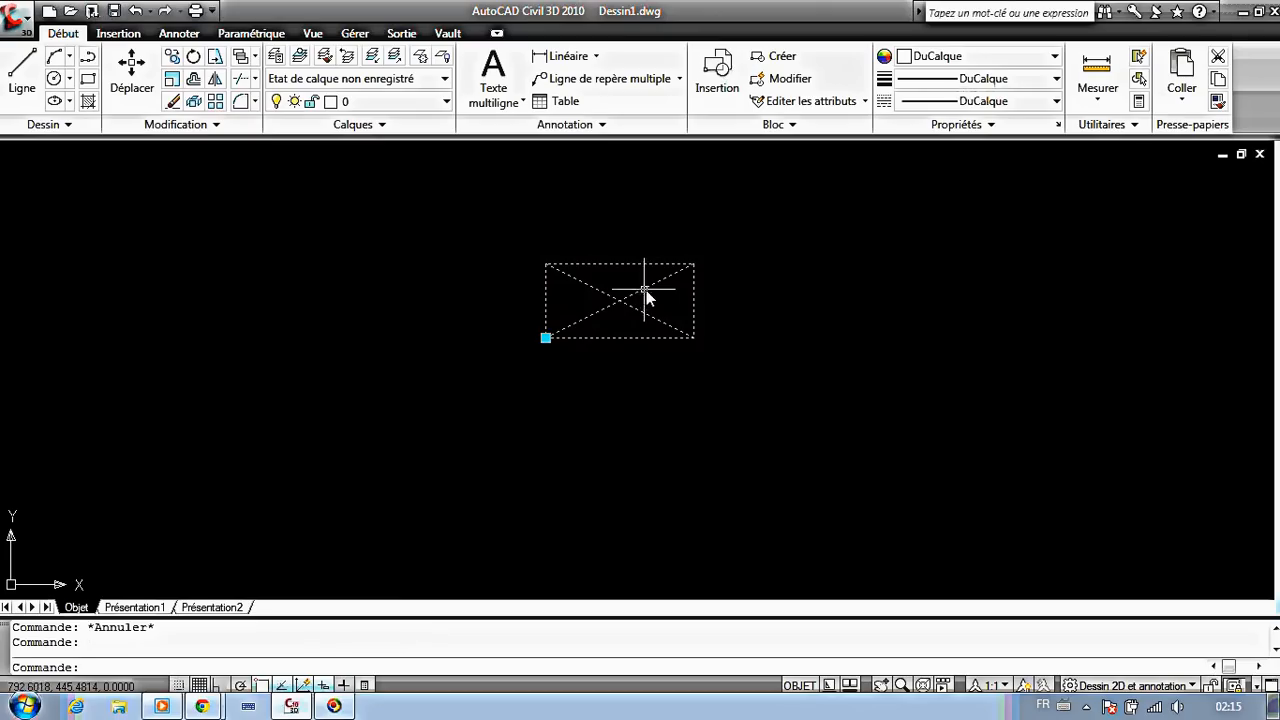
{"action": "left_click", "coordinate": [790, 126]}
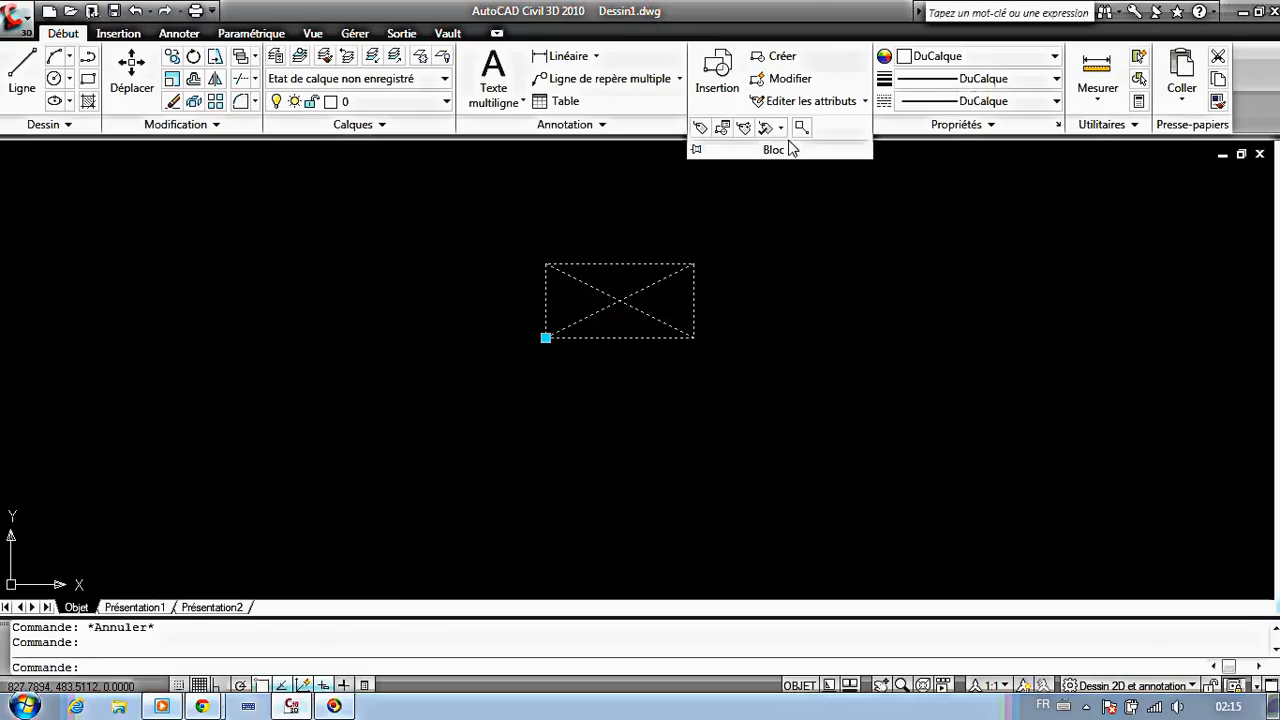
{"action": "key", "text": "Escape"}
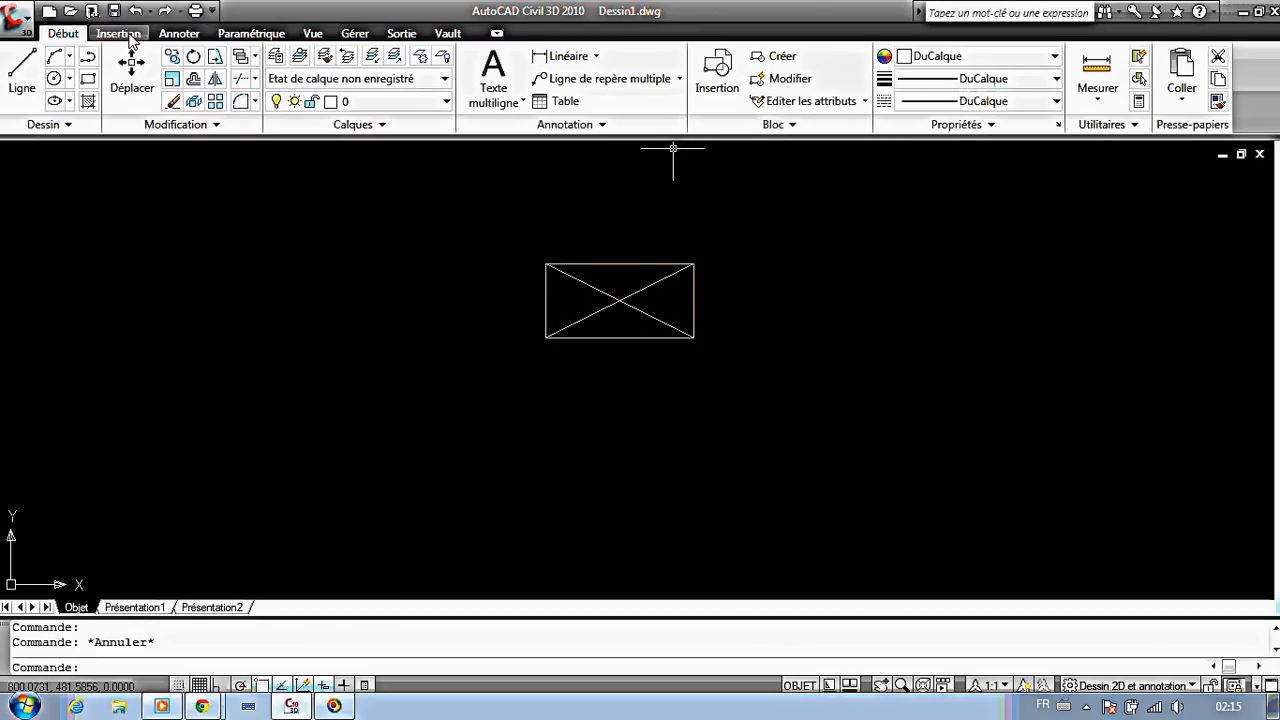
{"action": "left_click", "coordinate": [130, 36]}
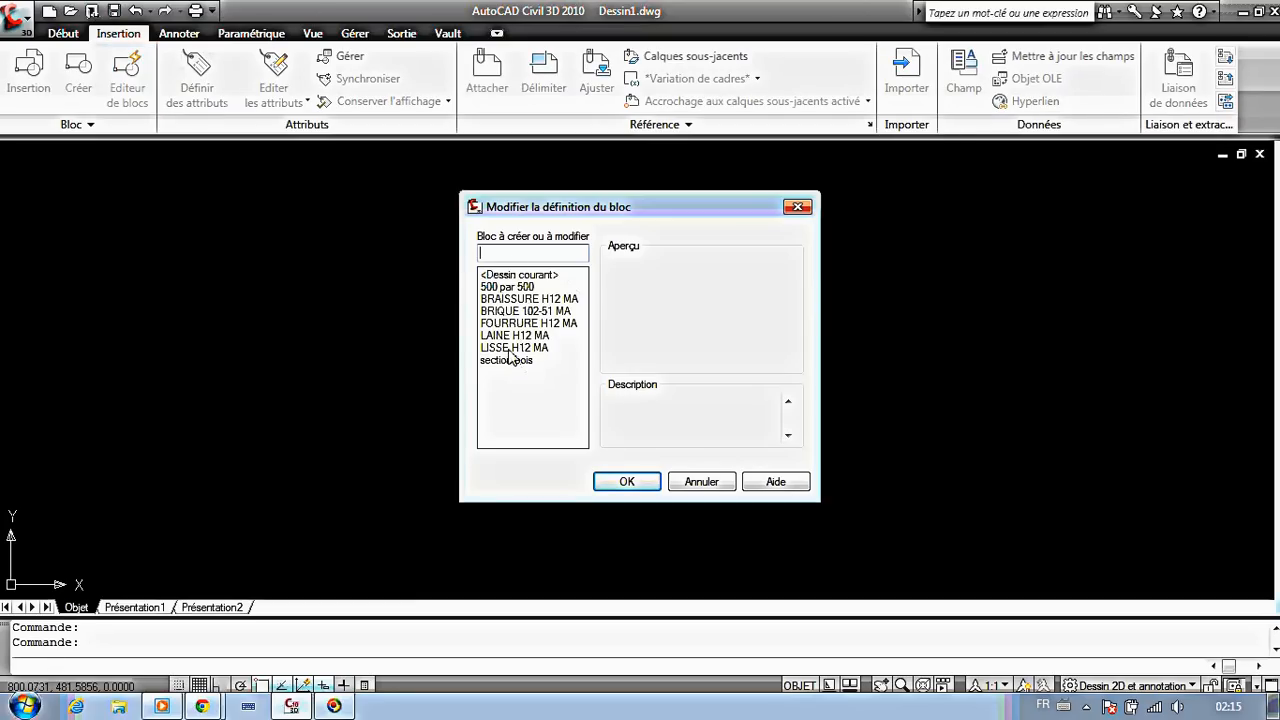
{"action": "left_click", "coordinate": [702, 482]}
Select the new wood section block in the drawing and open "section bois" in the block editor.
{"action": "left_click", "coordinate": [607, 296]}
{"action": "left_click", "coordinate": [148, 100]}
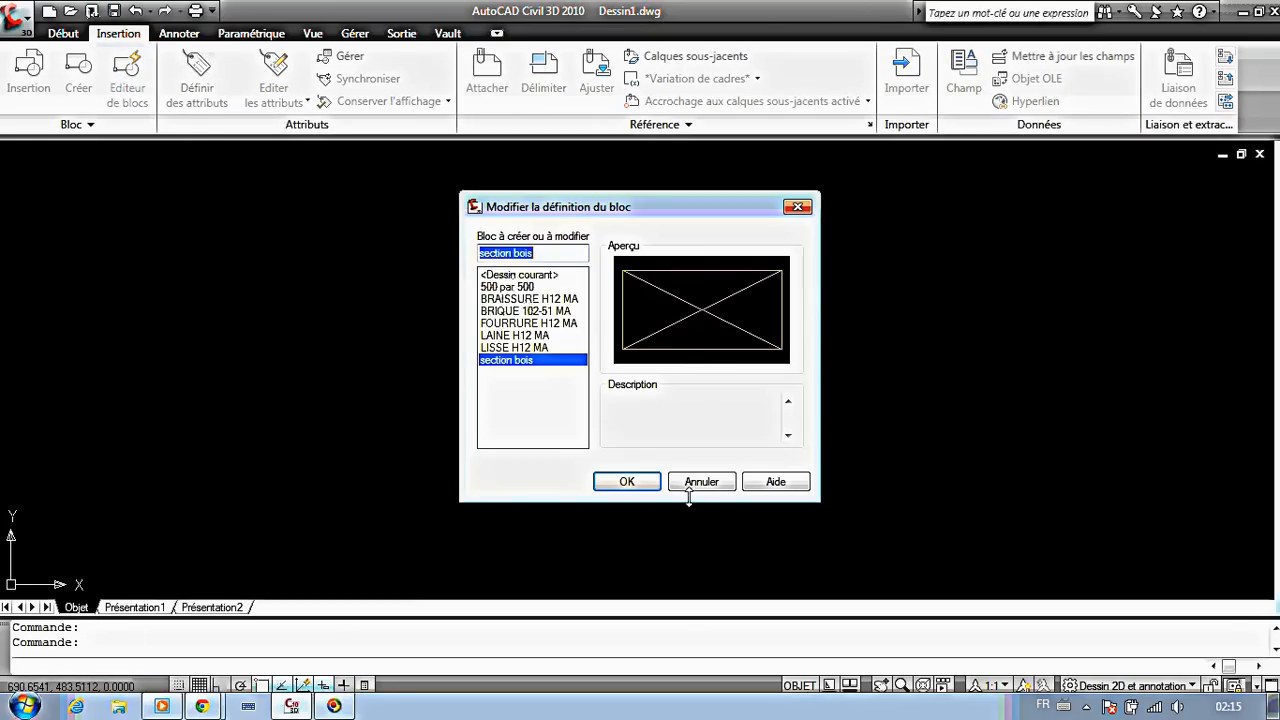
{"action": "left_click", "coordinate": [624, 484]}
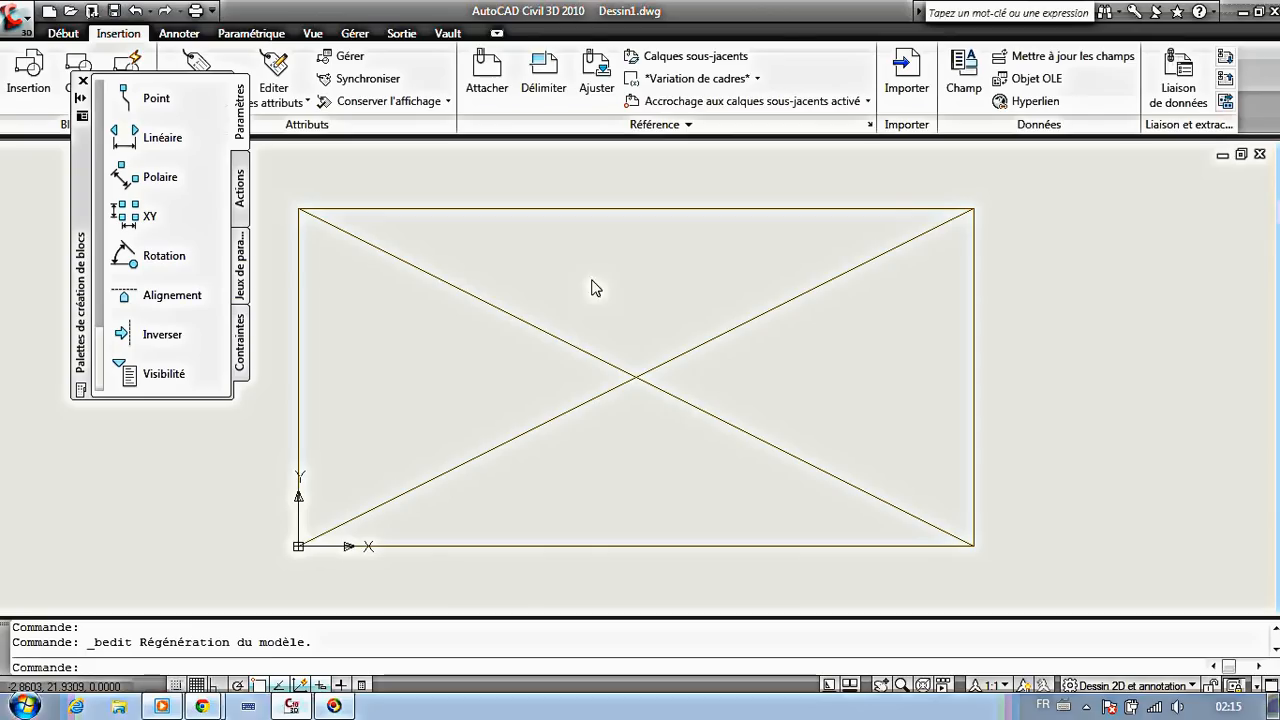
Add a linear parameter along the rectangle's bottom edge, from its left to its right corner, with the label below.
{"action": "scroll", "coordinate": [710, 338], "scroll_direction": "down", "scroll_amount": 2}
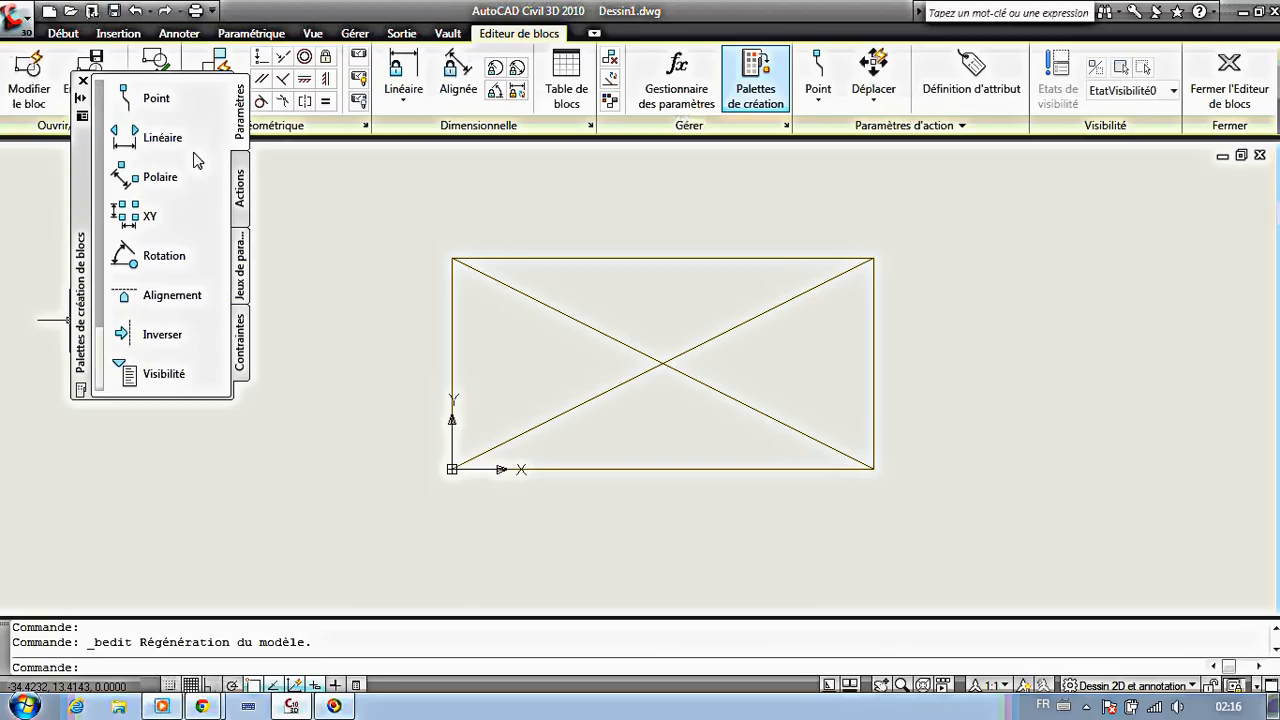
{"action": "left_click", "coordinate": [160, 156]}
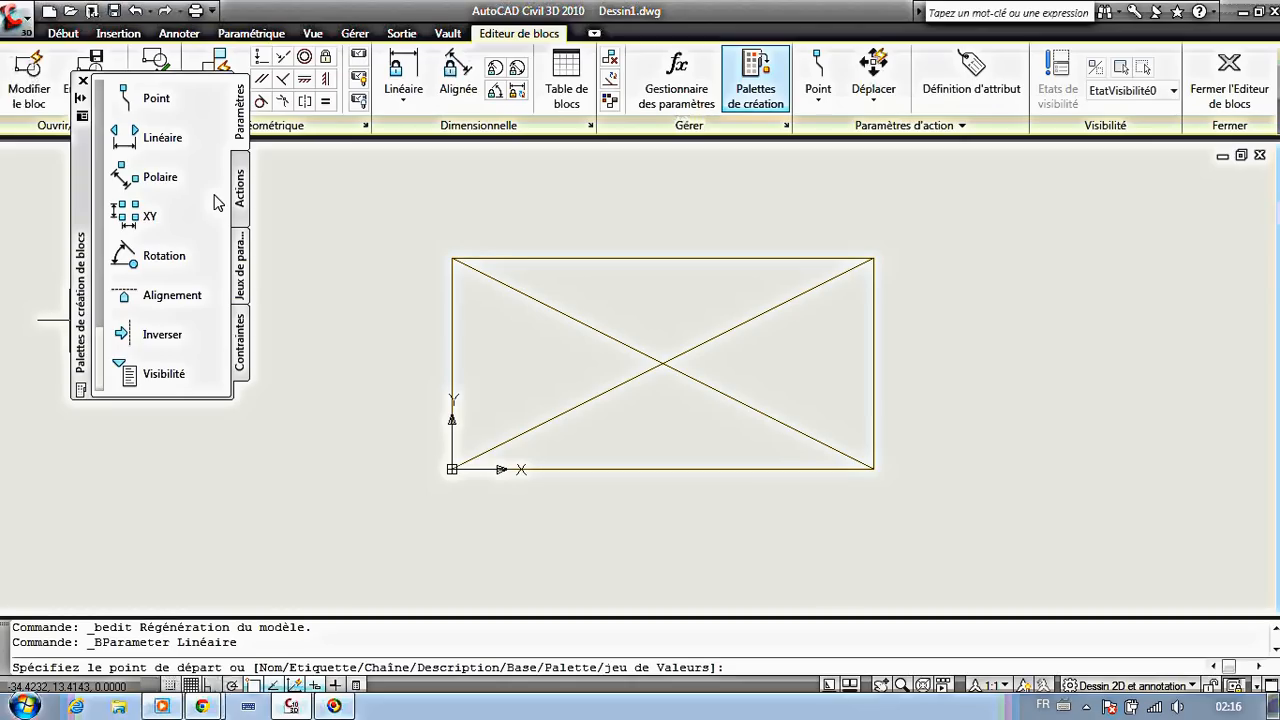
{"action": "left_click", "coordinate": [452, 469]}
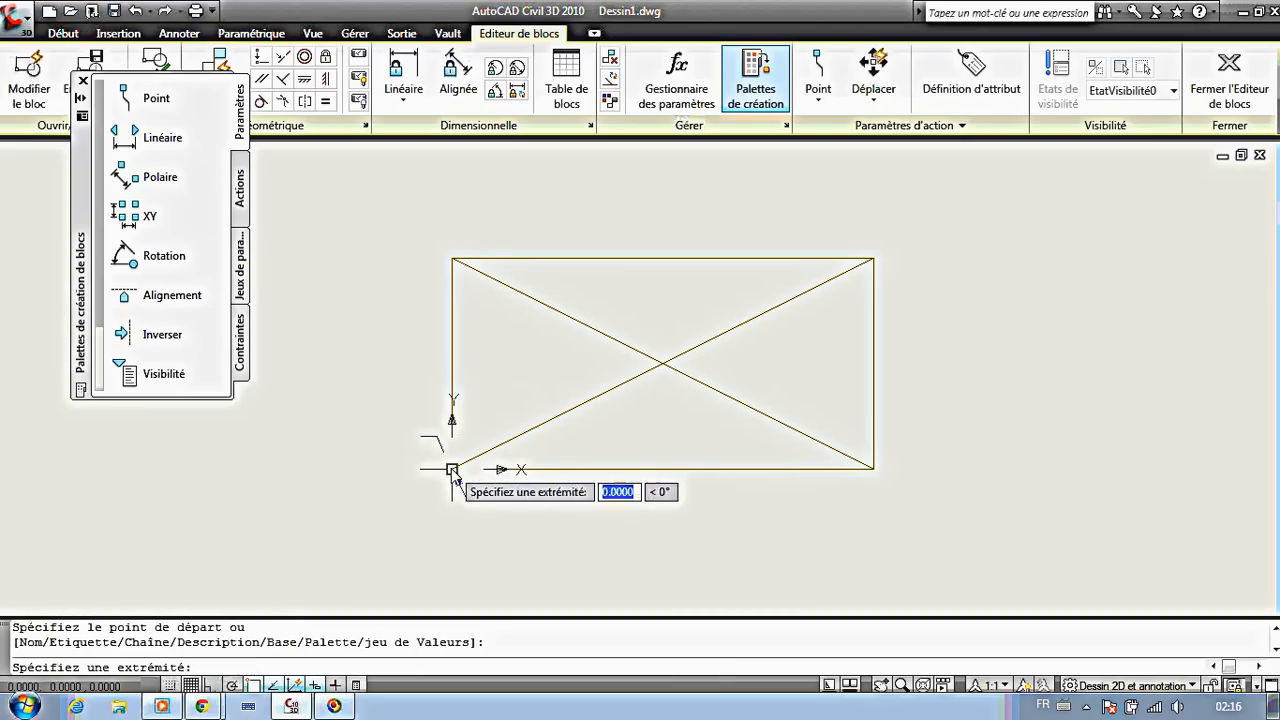
{"action": "left_click", "coordinate": [874, 469]}
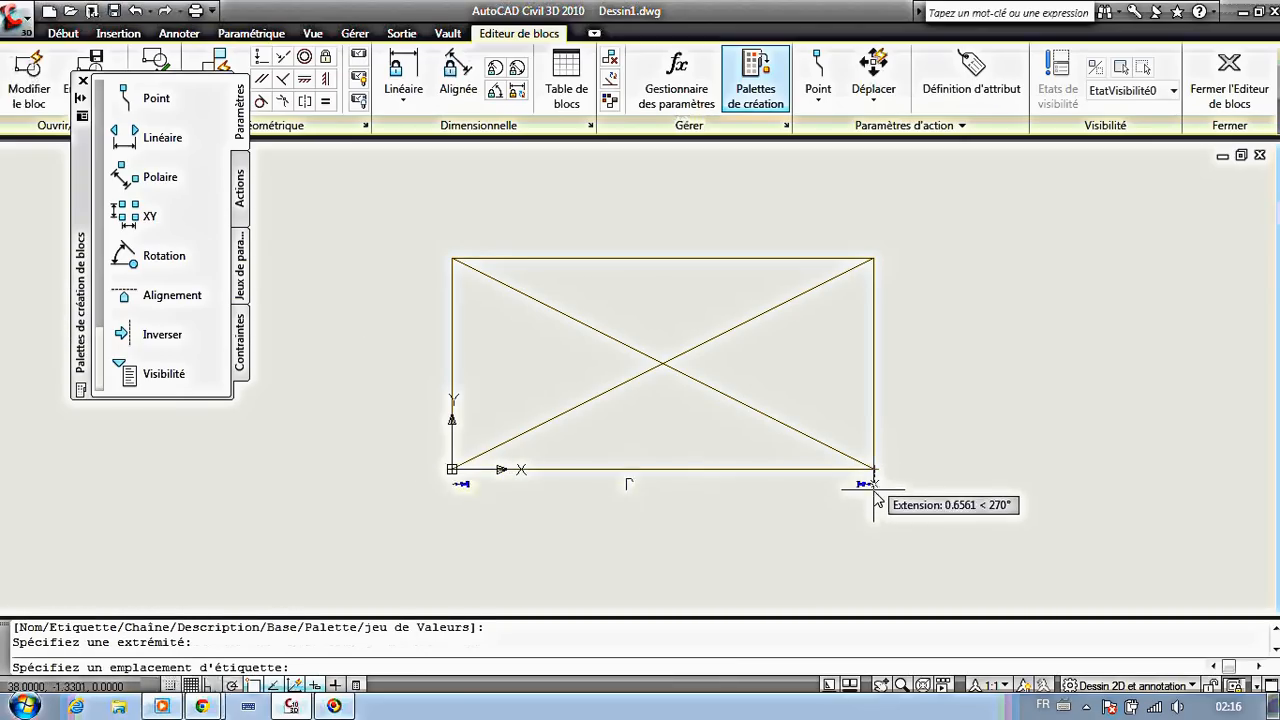
{"action": "left_click", "coordinate": [872, 541]}
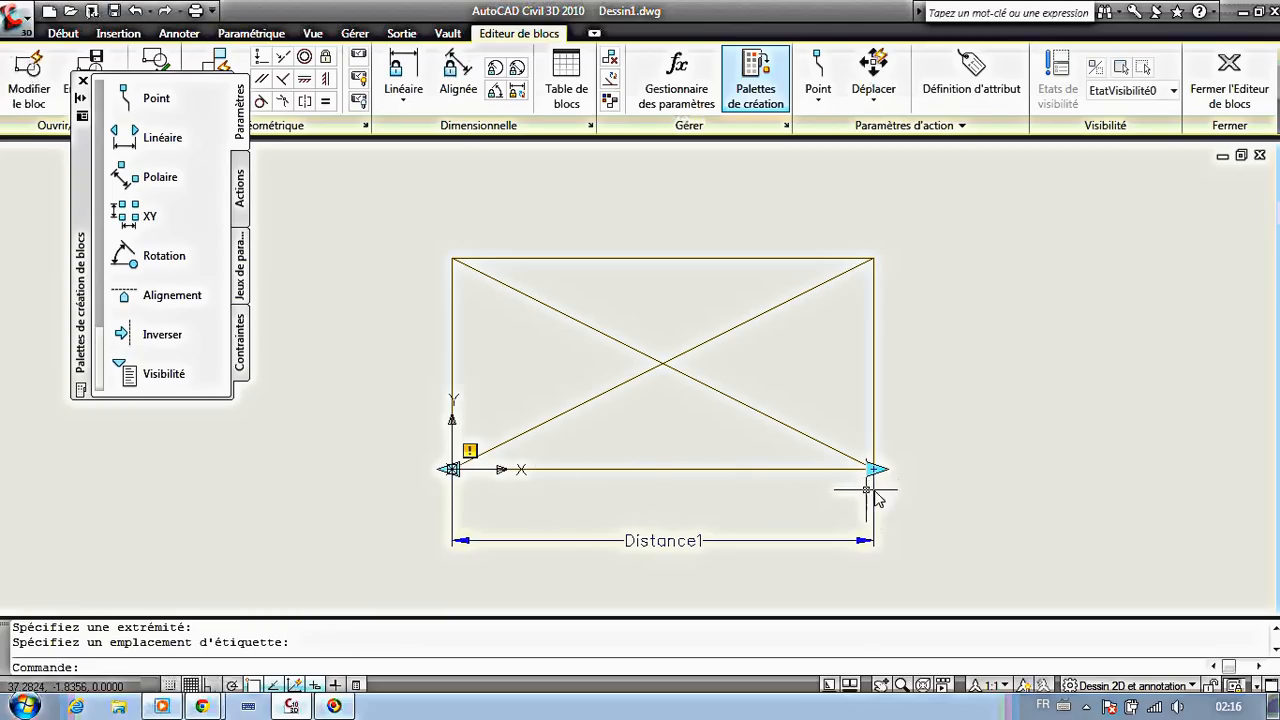
Add a second linear parameter up the rectangle's left edge, from the bottom to the top corner, with the label outside.
{"action": "key", "text": "Return"}
{"action": "left_click", "coordinate": [455, 469]}
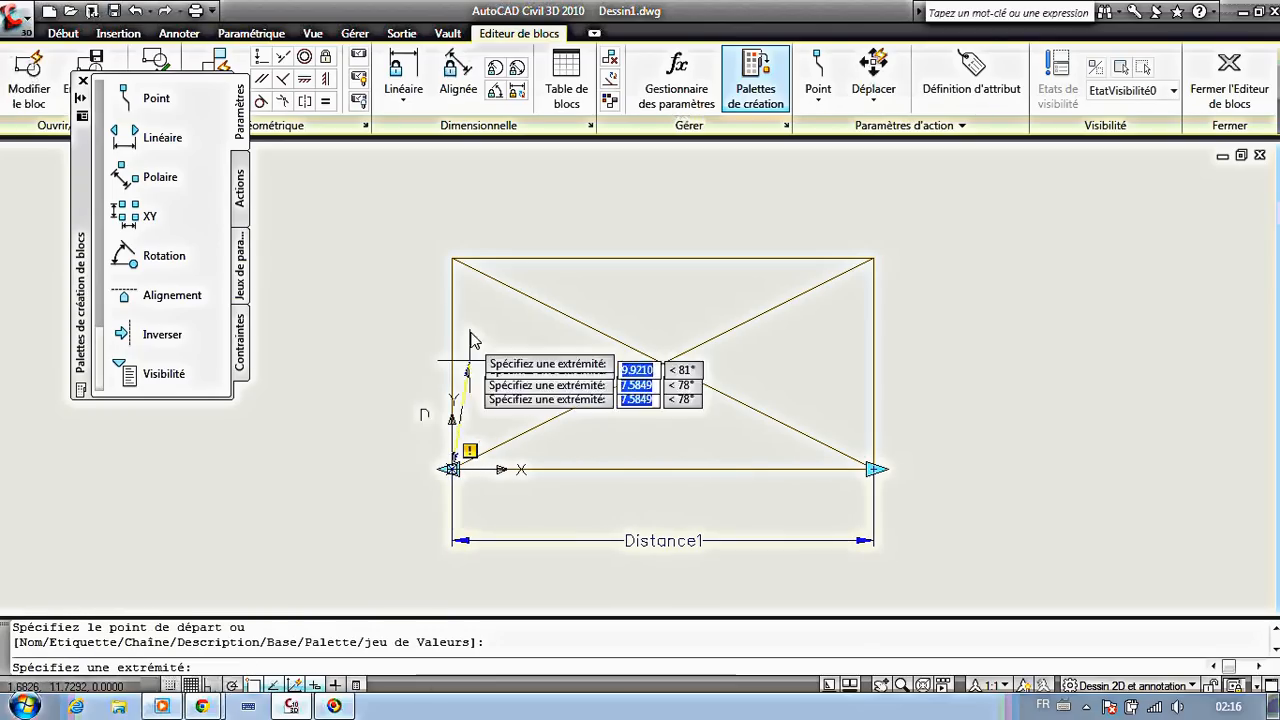
{"action": "left_click", "coordinate": [454, 262]}
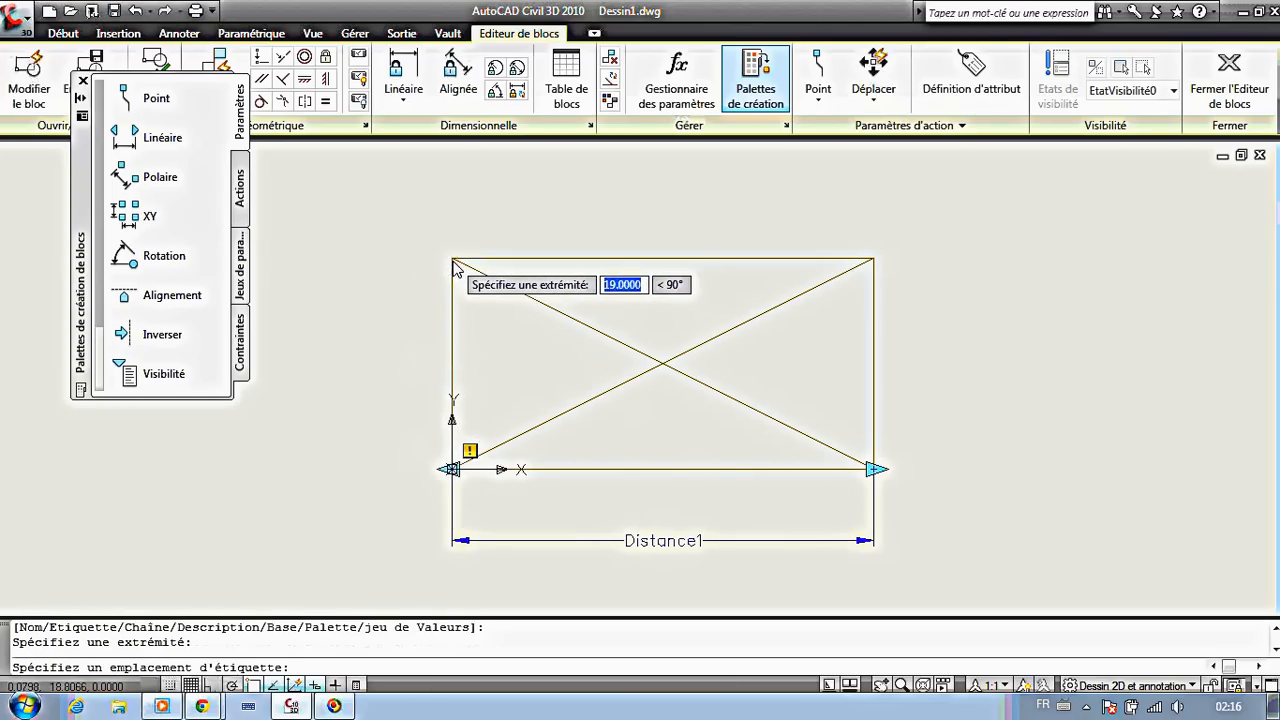
{"action": "left_click", "coordinate": [364, 275]}
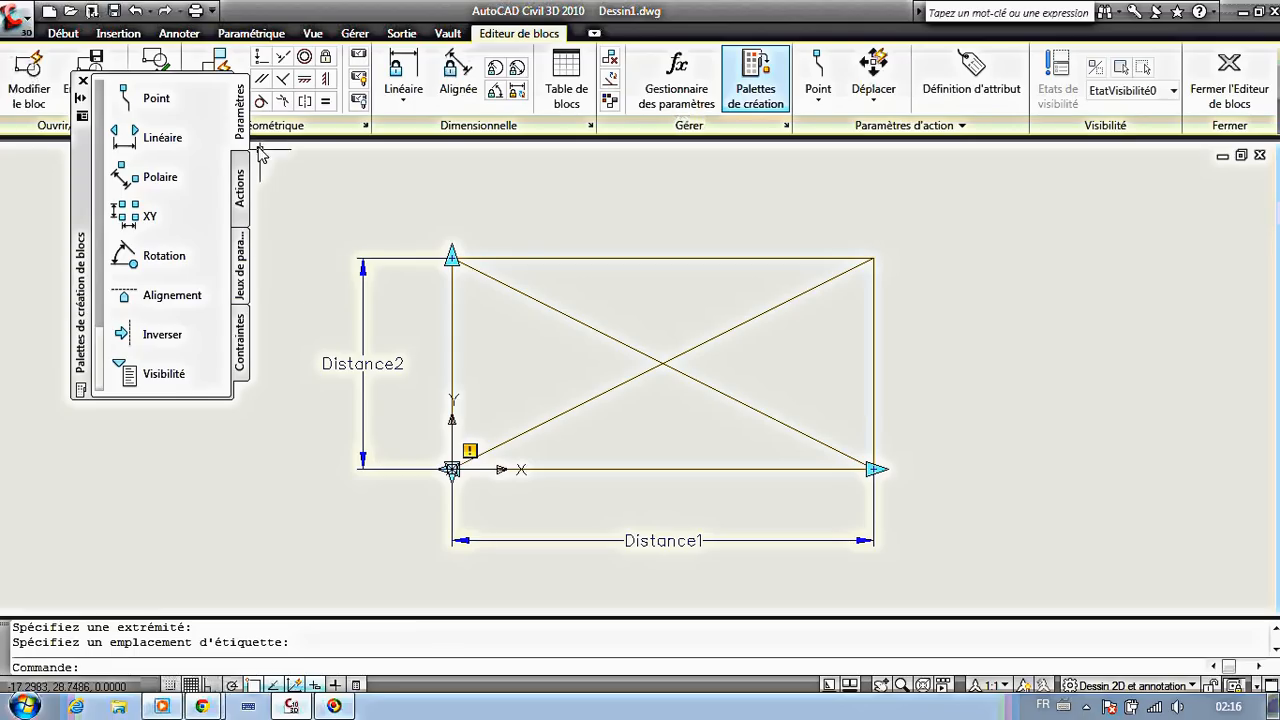
Add a Stretch action to Distance1's right end, framing the section's right side and including the rectangle, both diagonals and the parameter.
{"action": "left_click", "coordinate": [240, 199]}
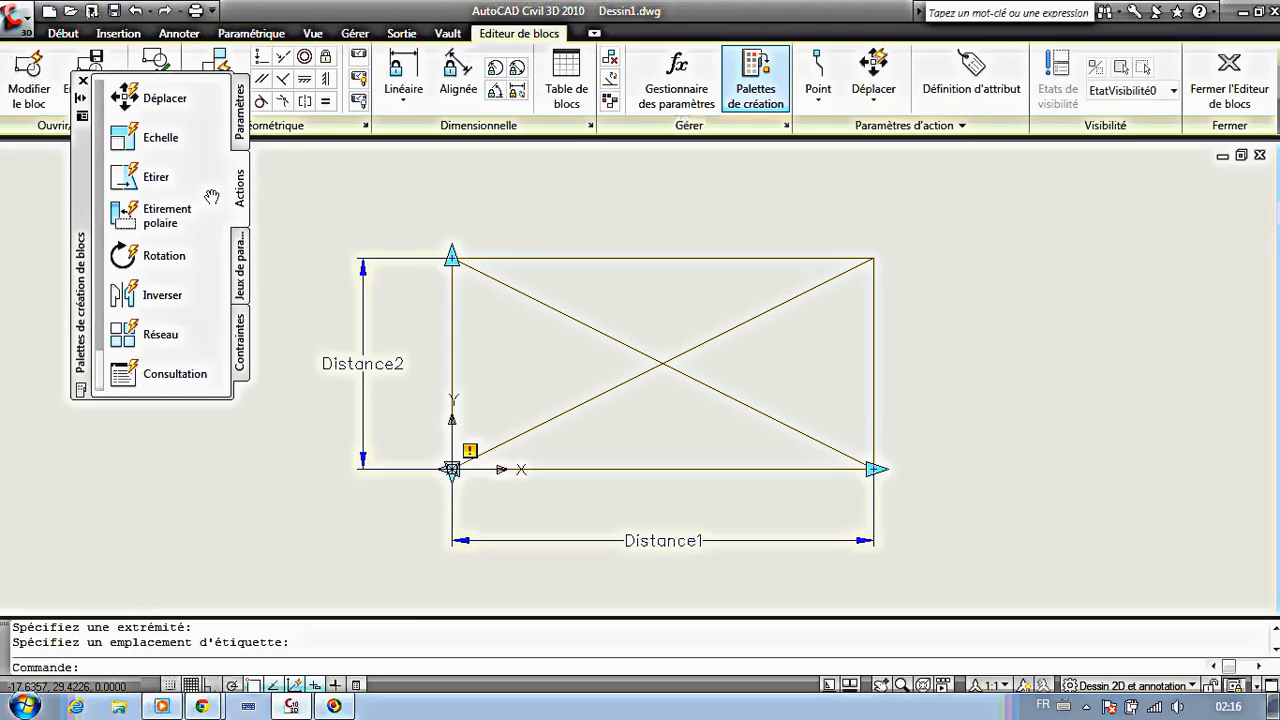
{"action": "left_click", "coordinate": [140, 188]}
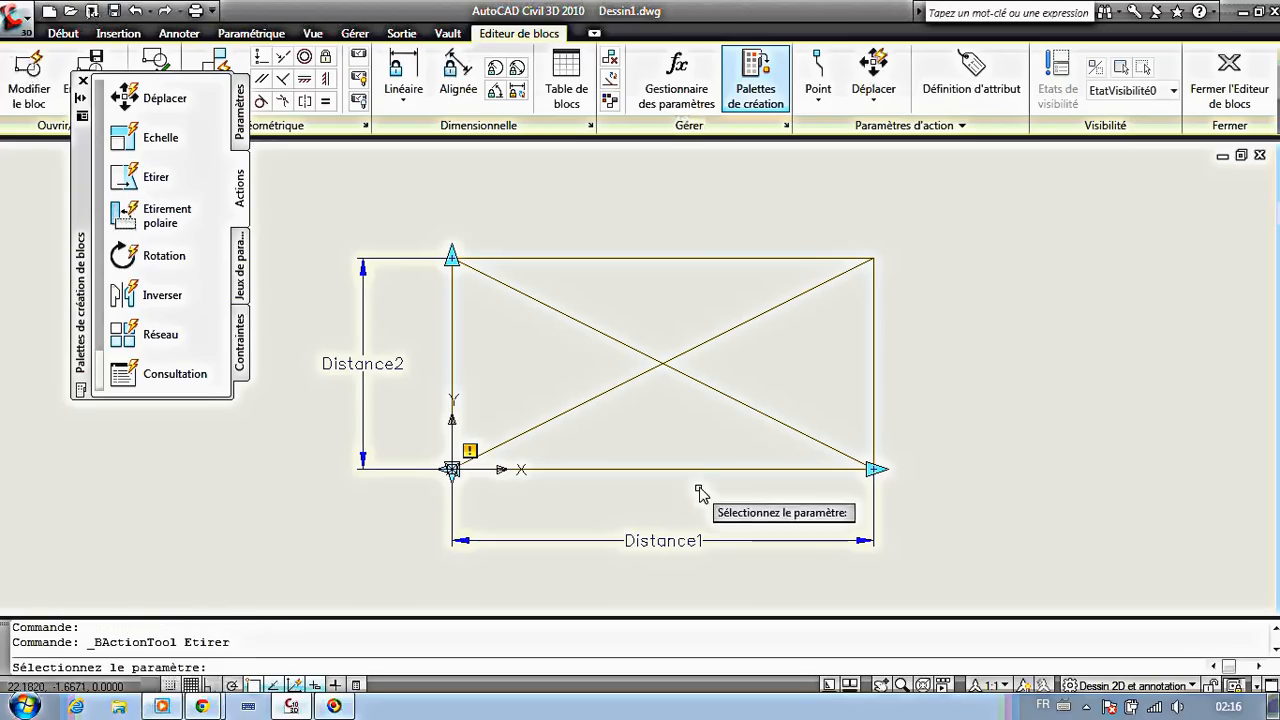
{"action": "left_click", "coordinate": [672, 546]}
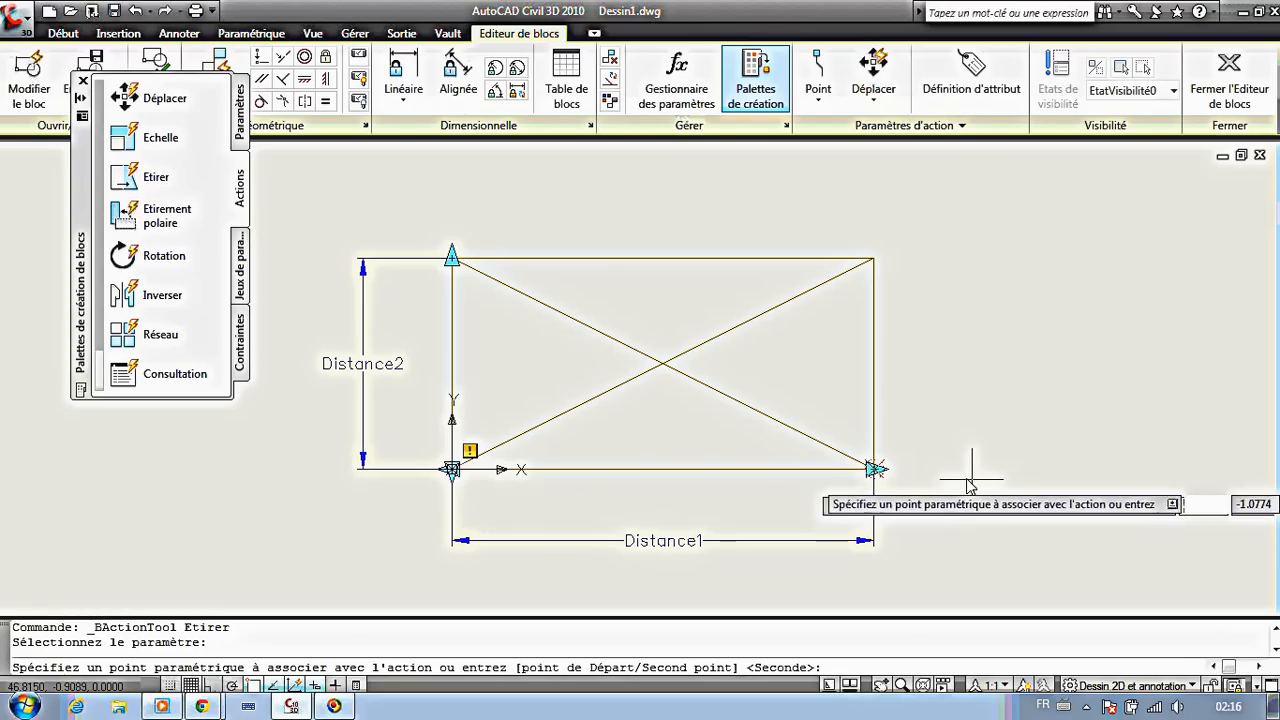
{"action": "left_click", "coordinate": [875, 469]}
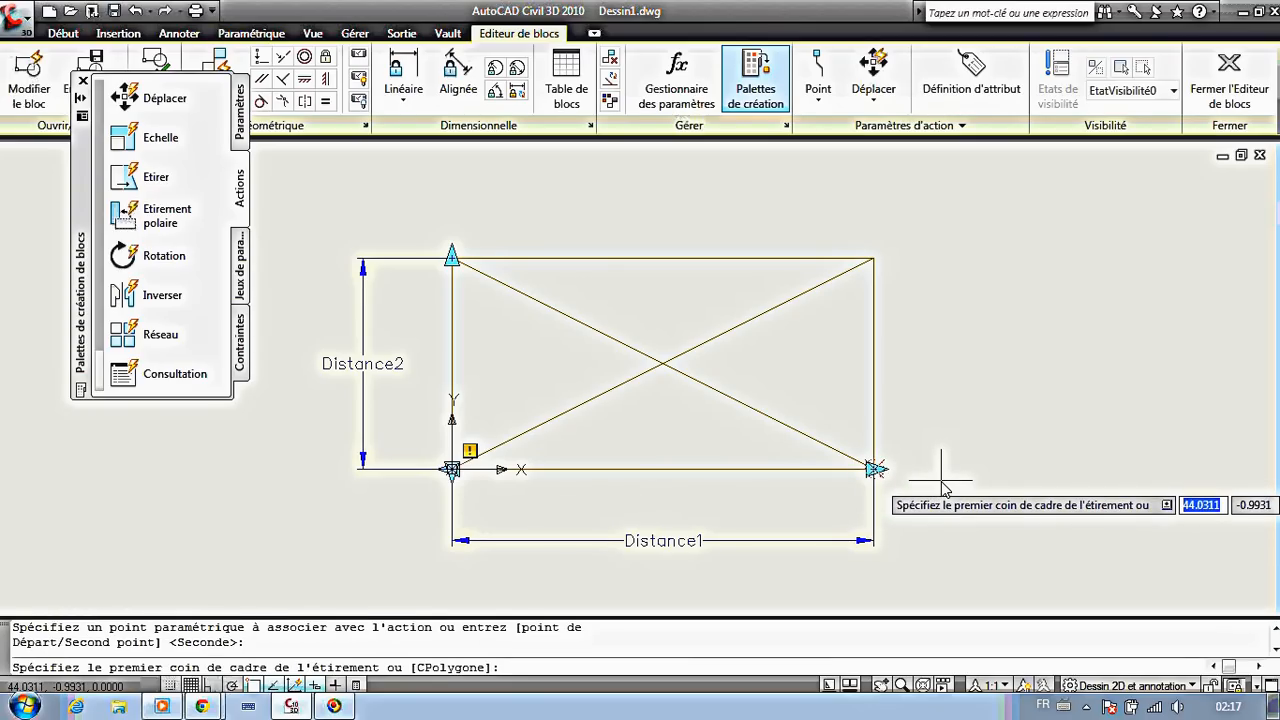
{"action": "left_click", "coordinate": [937, 210]}
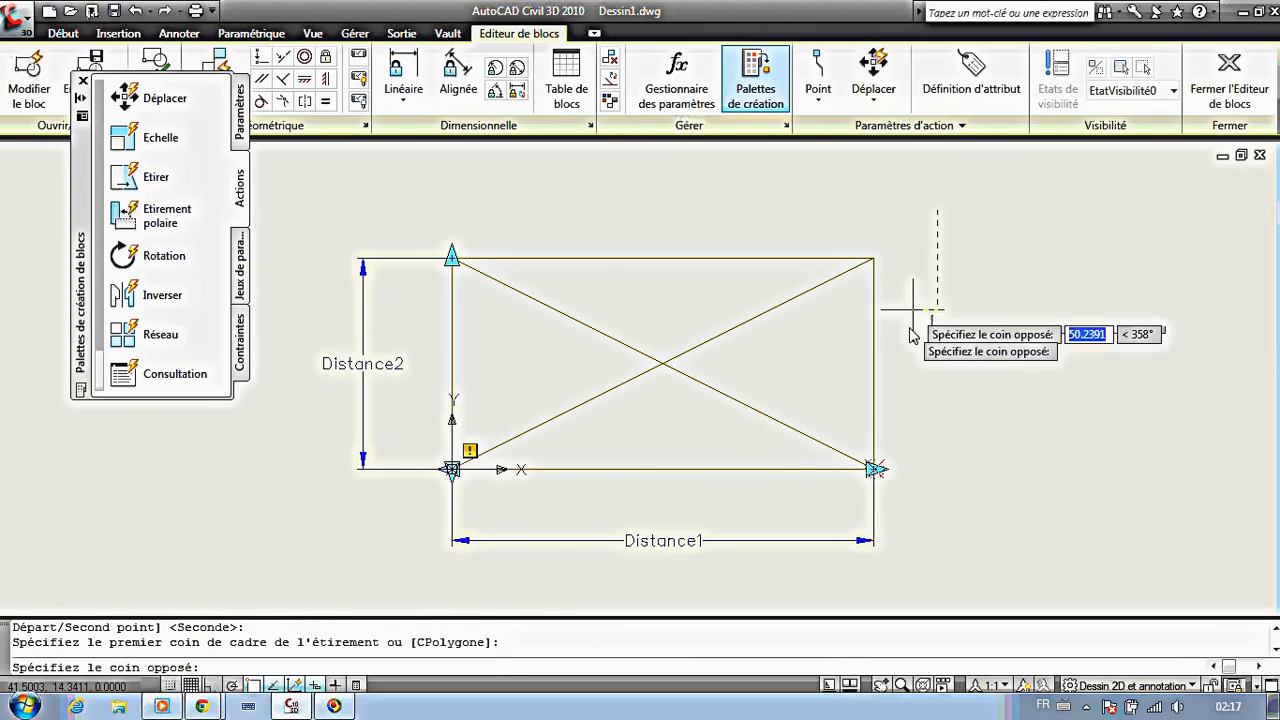
{"action": "left_click", "coordinate": [794, 573]}
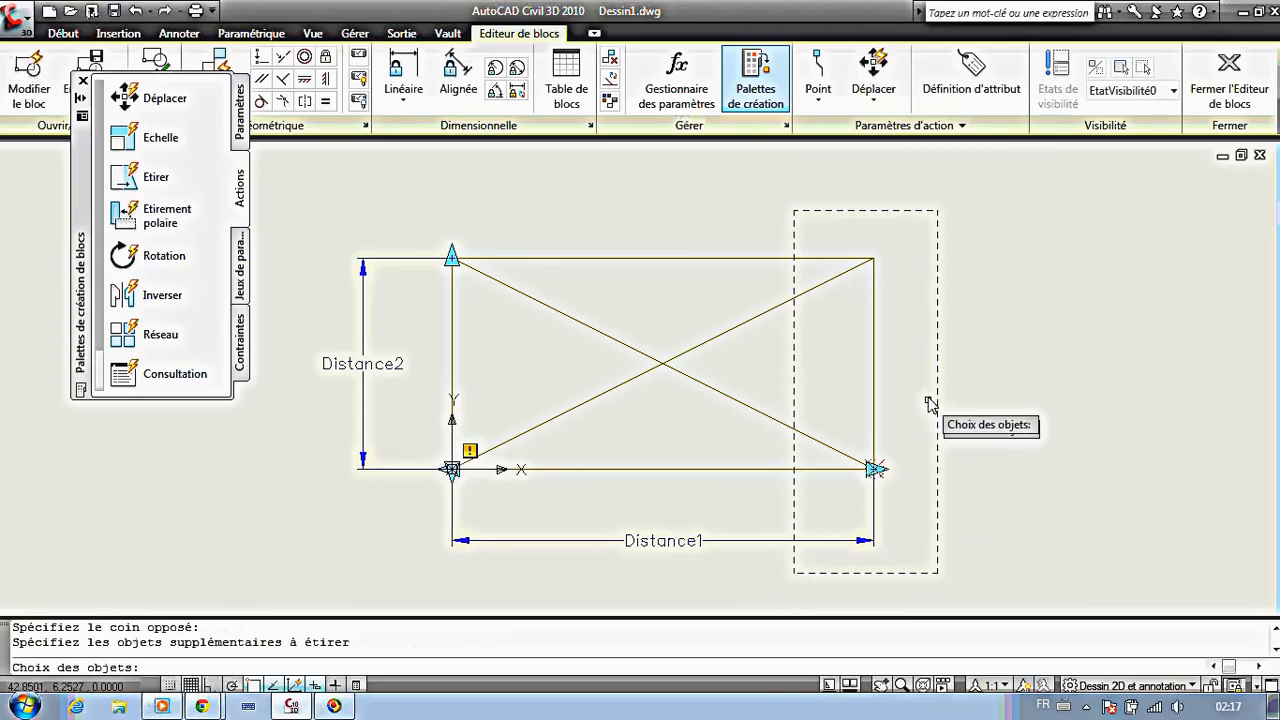
{"action": "left_click", "coordinate": [897, 234]}
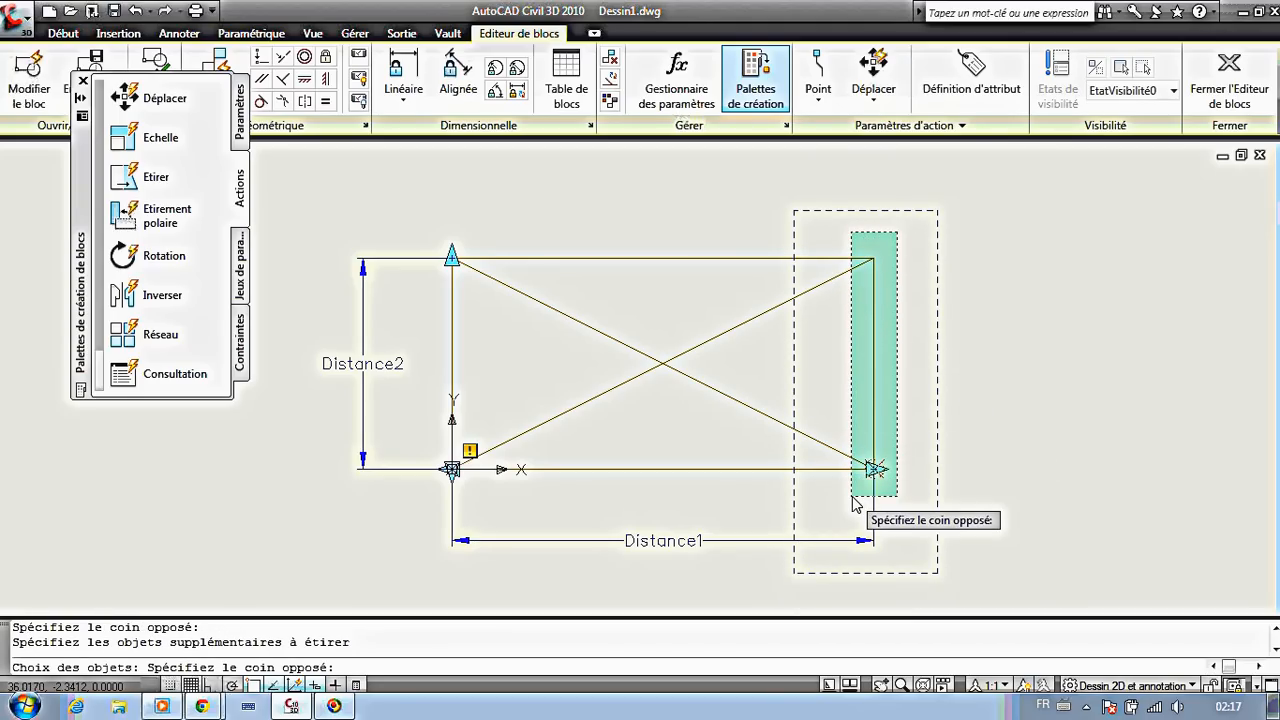
{"action": "left_click", "coordinate": [834, 554]}
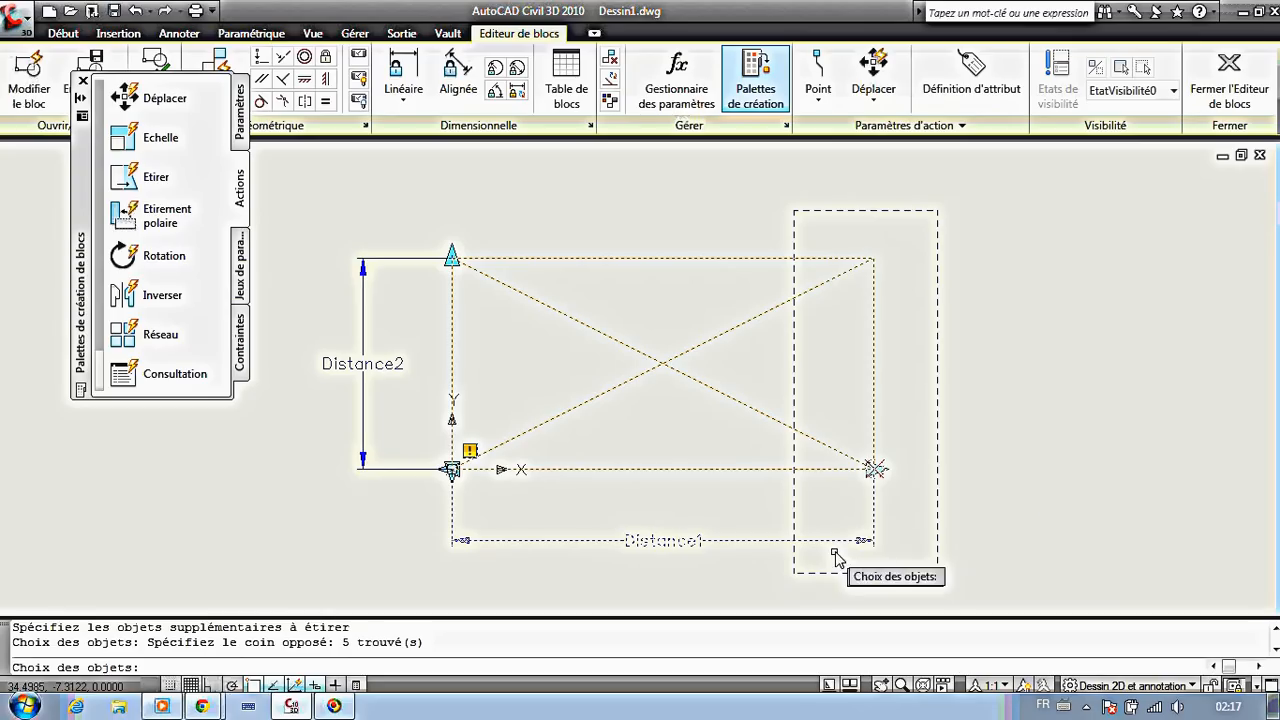
{"action": "key", "text": "Return"}
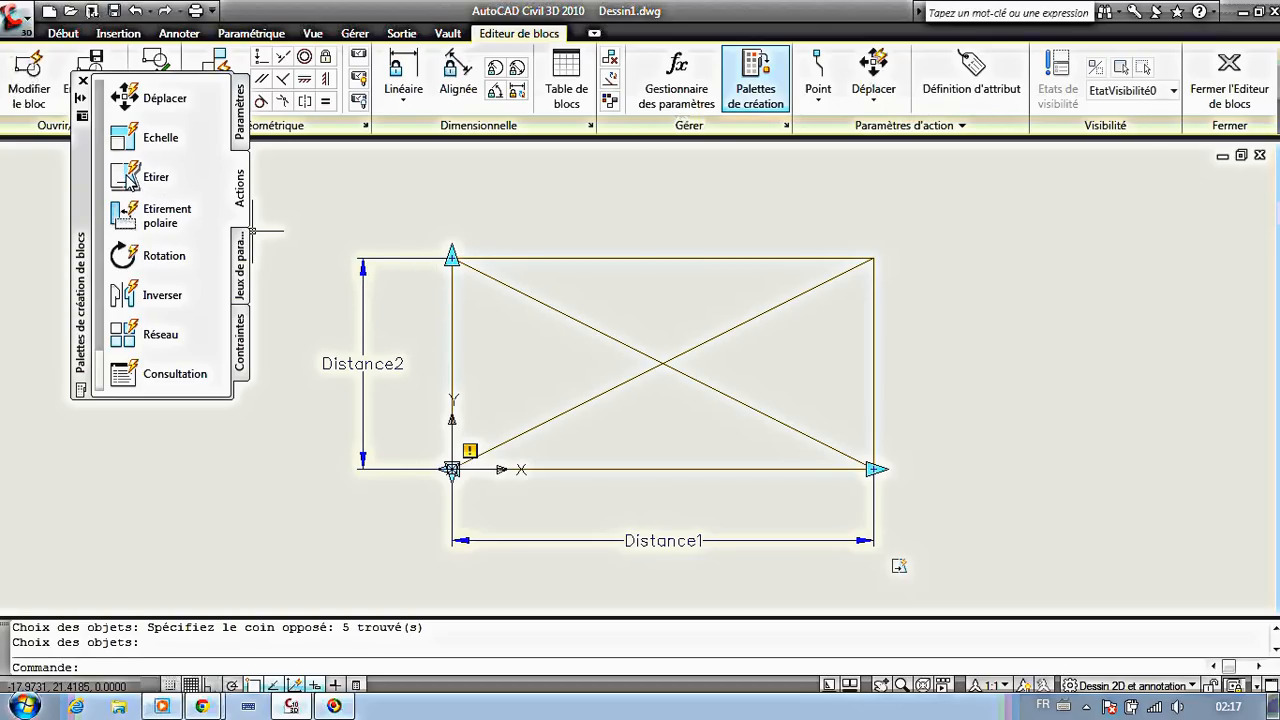
Add a Stretch action to Distance2's top end, framing the section's upper side and including the rectangle, both diagonals and the parameter.
{"action": "left_click", "coordinate": [129, 178]}
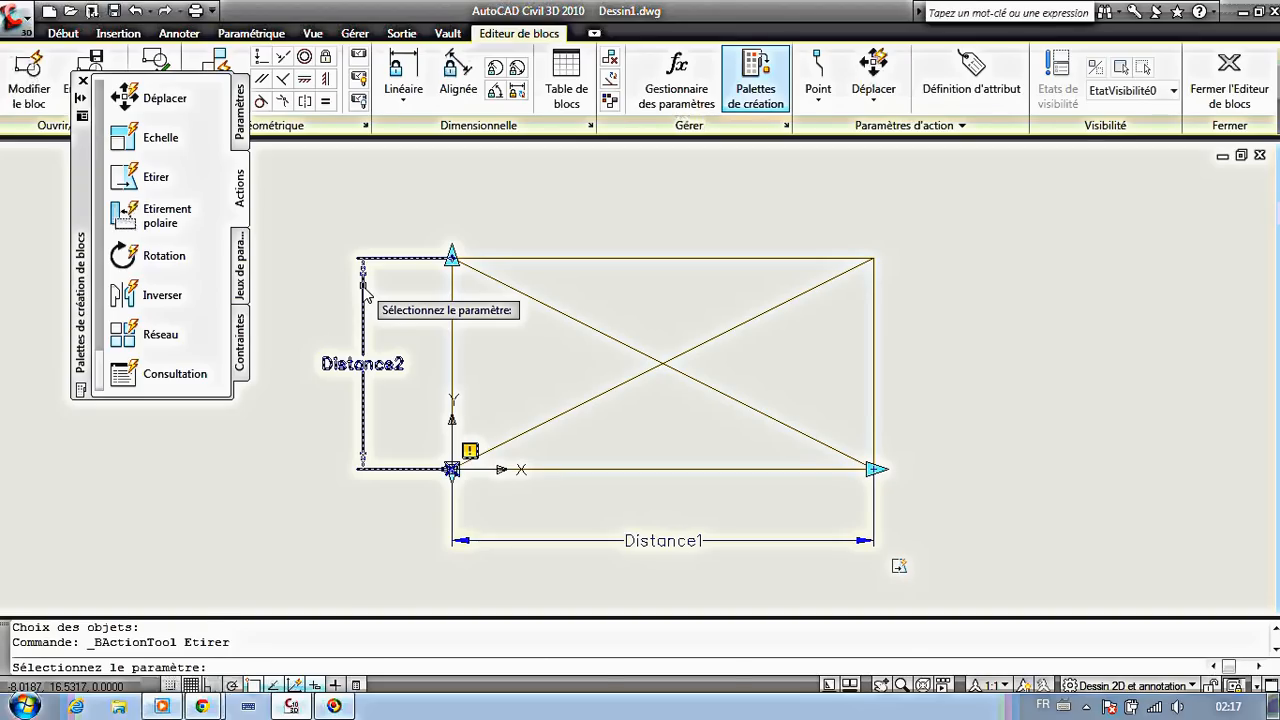
{"action": "left_click", "coordinate": [364, 288]}
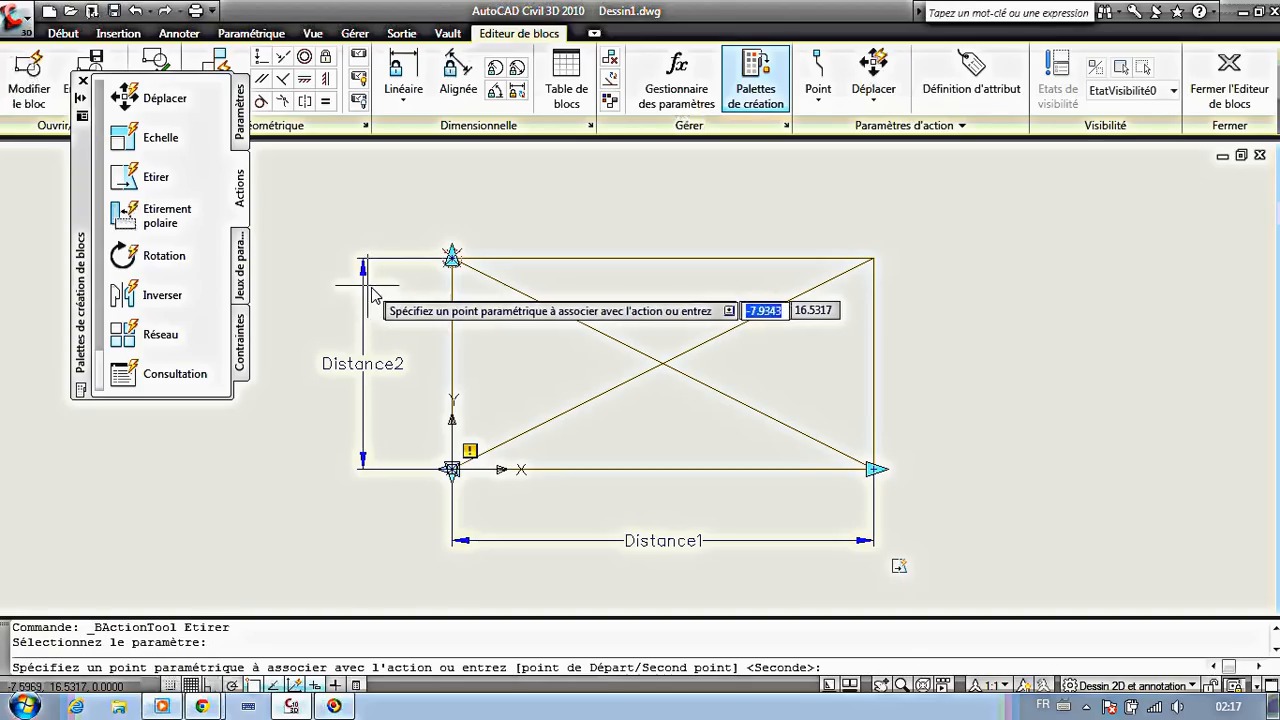
{"action": "left_click", "coordinate": [452, 258]}
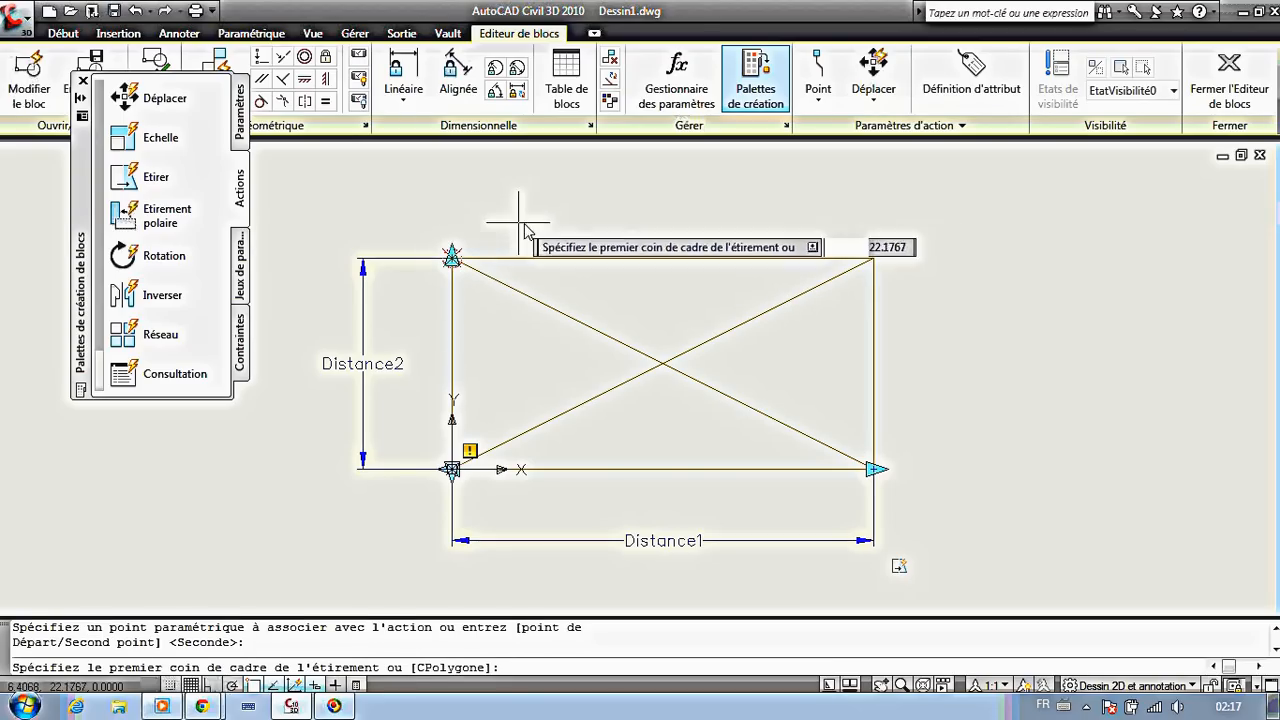
{"action": "left_click", "coordinate": [906, 197]}
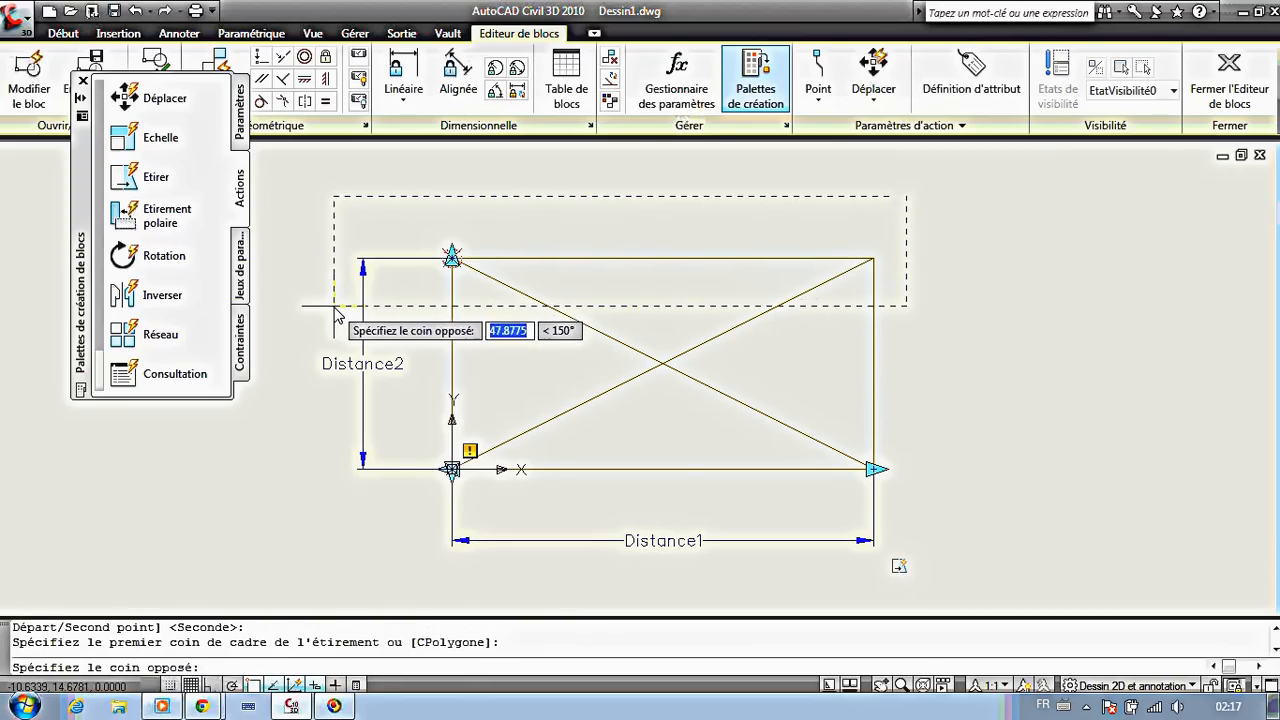
{"action": "left_click", "coordinate": [334, 306]}
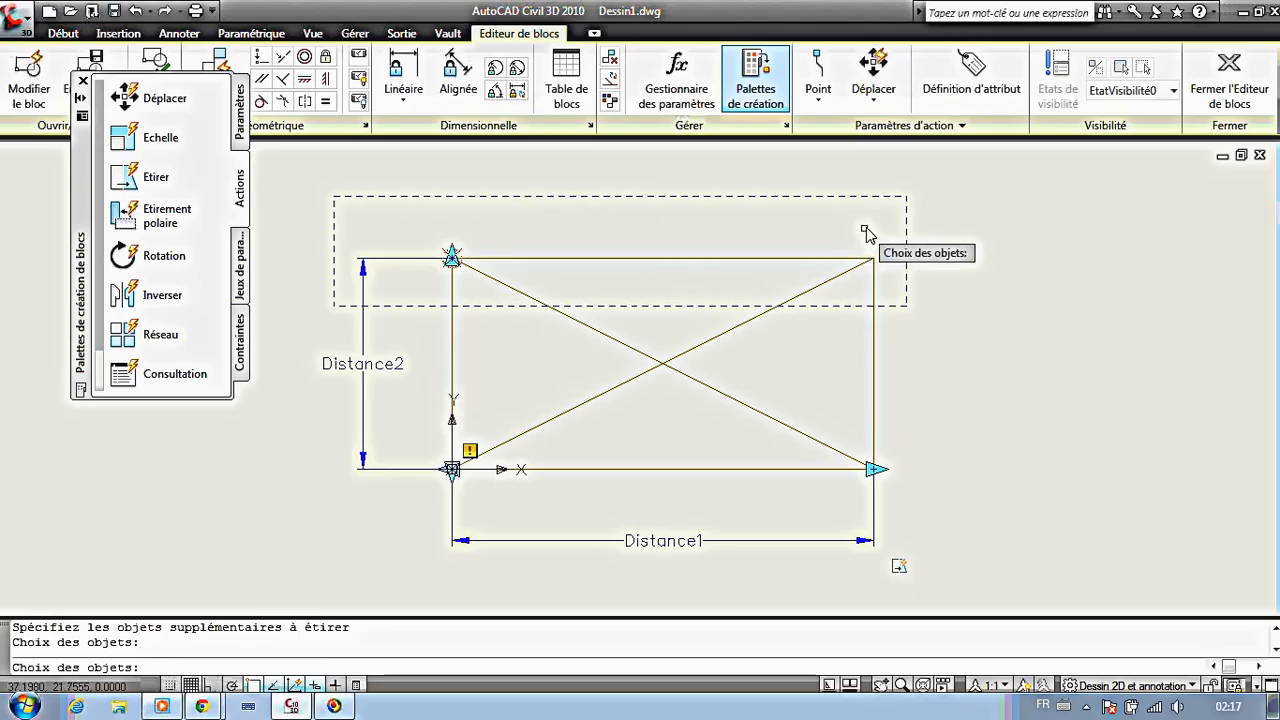
{"action": "left_click", "coordinate": [890, 211]}
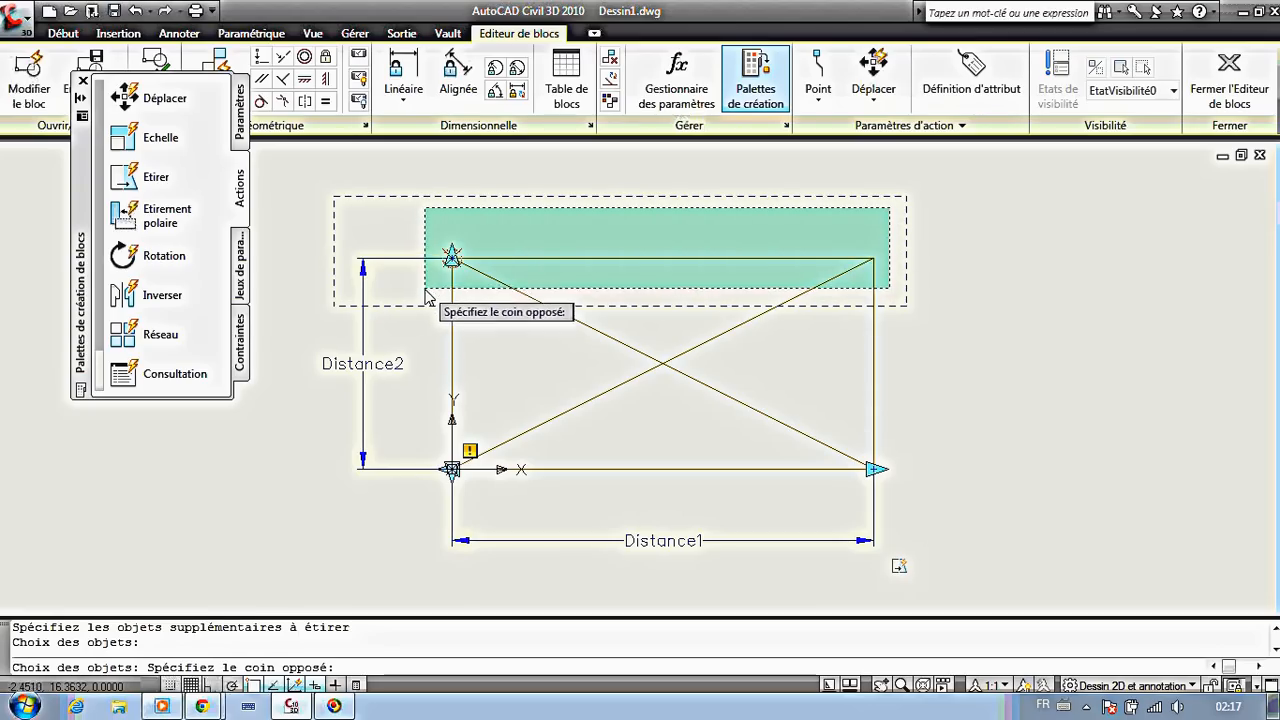
{"action": "left_click", "coordinate": [351, 299]}
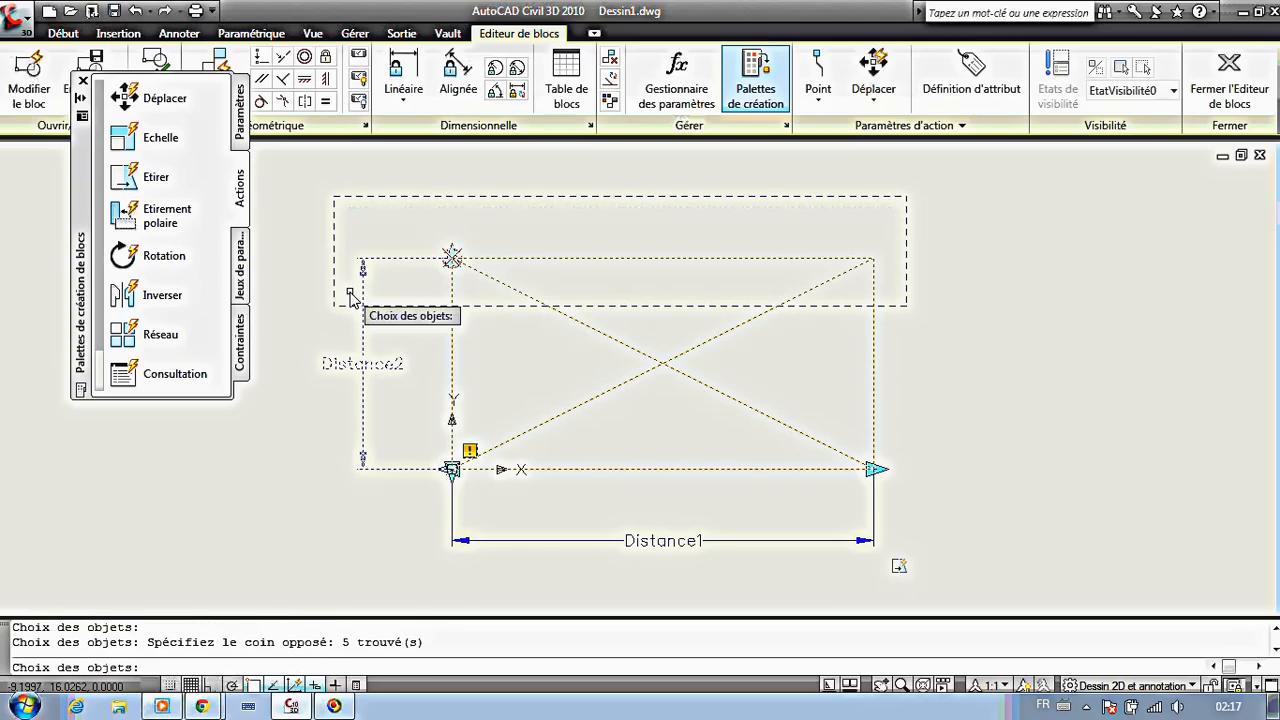
{"action": "key", "text": "Return"}
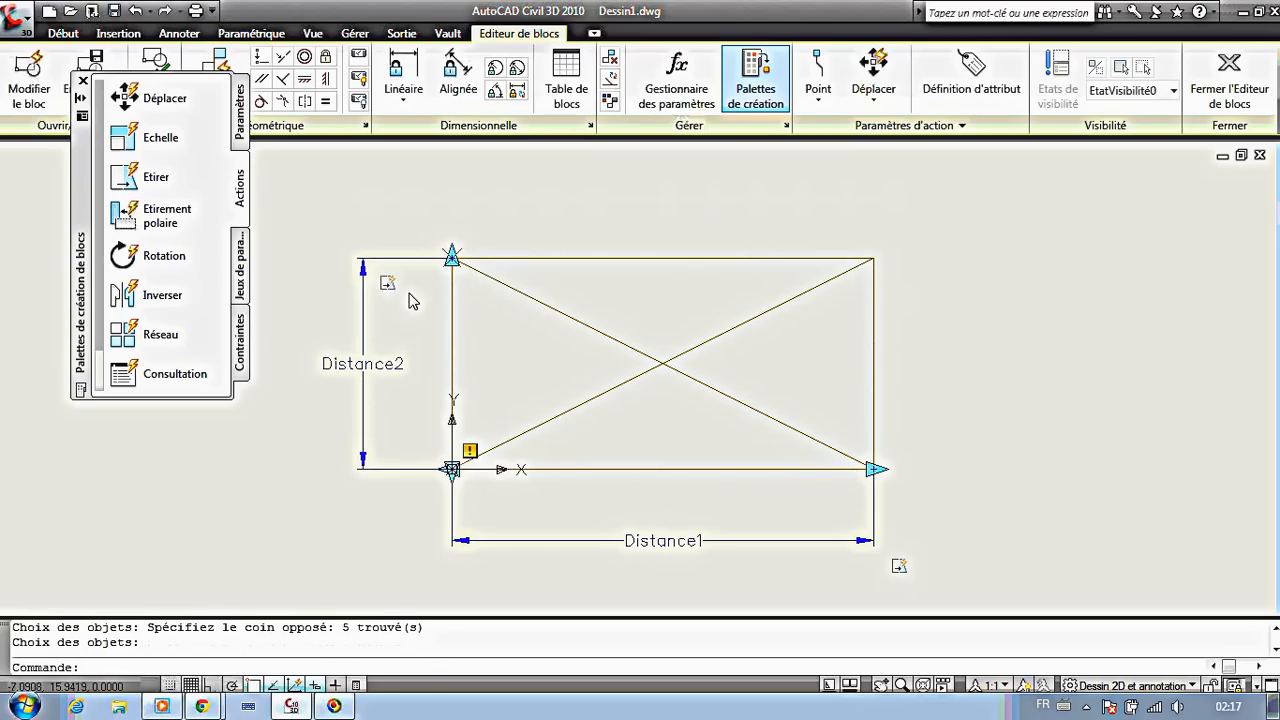
Close the block editor and save the changes to the "section bois" block.
{"action": "left_click", "coordinate": [1254, 92]}
{"action": "left_click", "coordinate": [616, 334]}
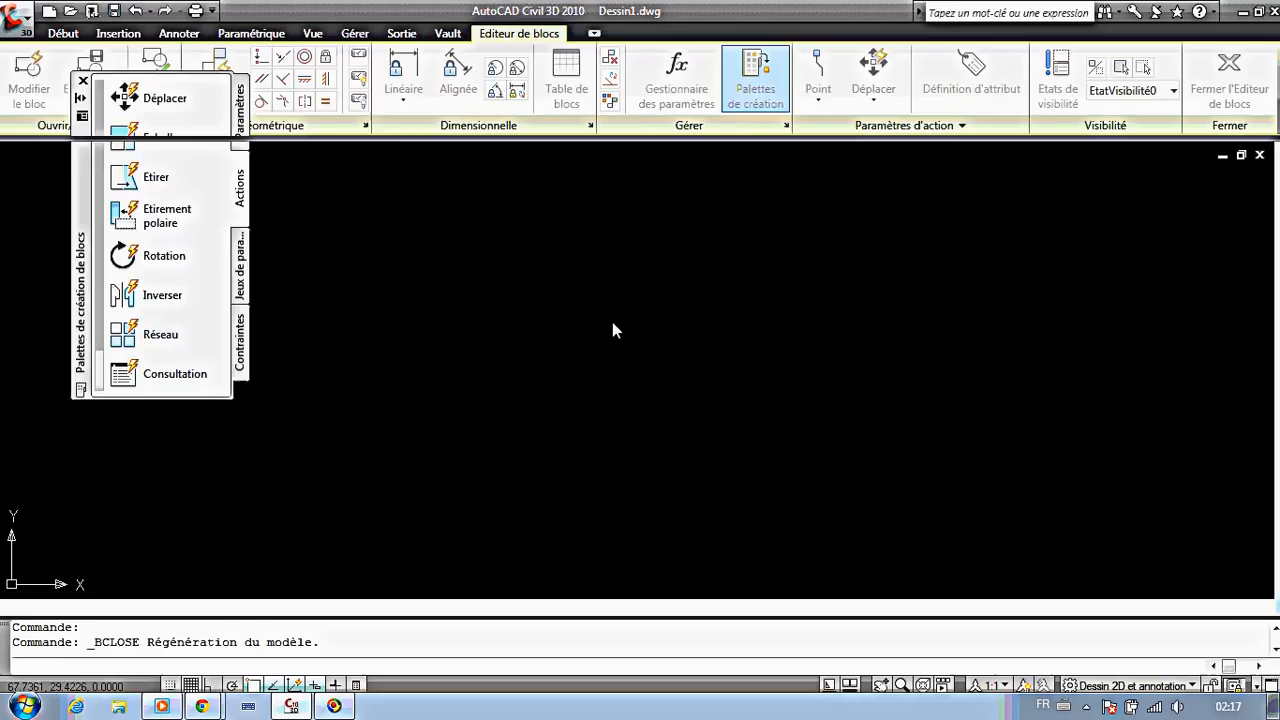
Test the inserted block's stretch grips by widening the section and raising its height to about 37.15.
{"action": "left_click", "coordinate": [653, 289]}
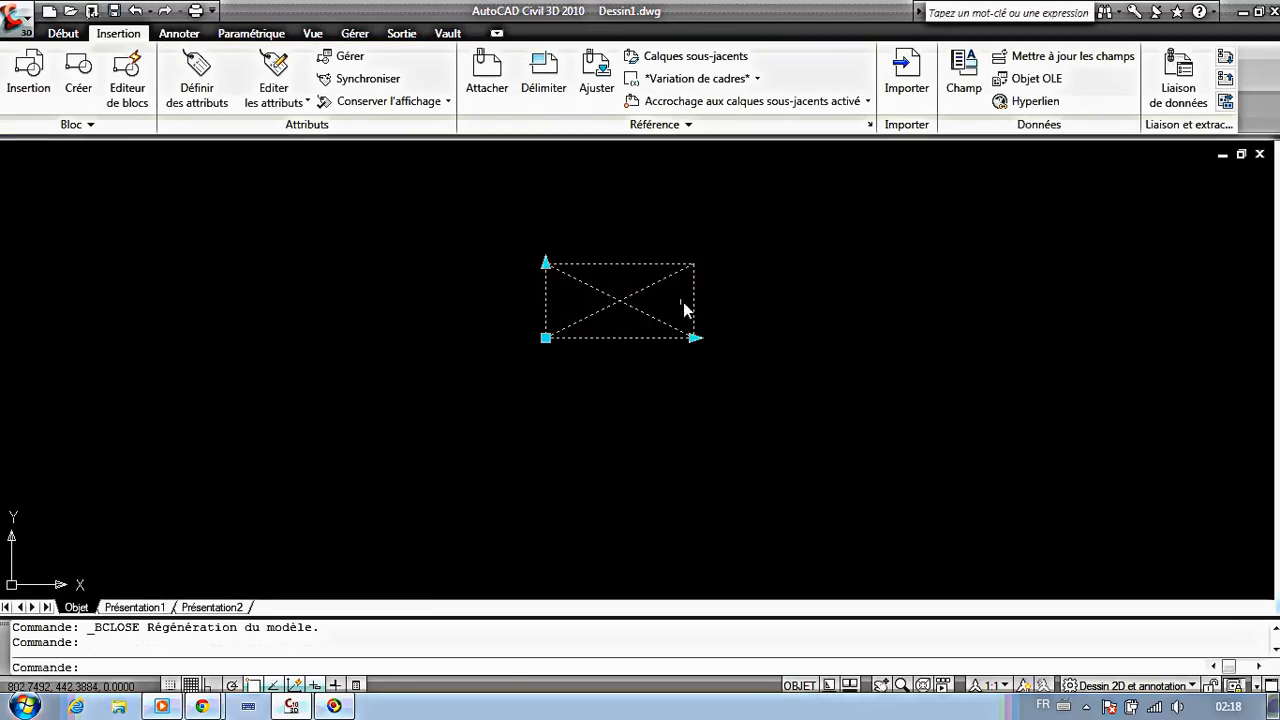
{"action": "left_click", "coordinate": [695, 338]}
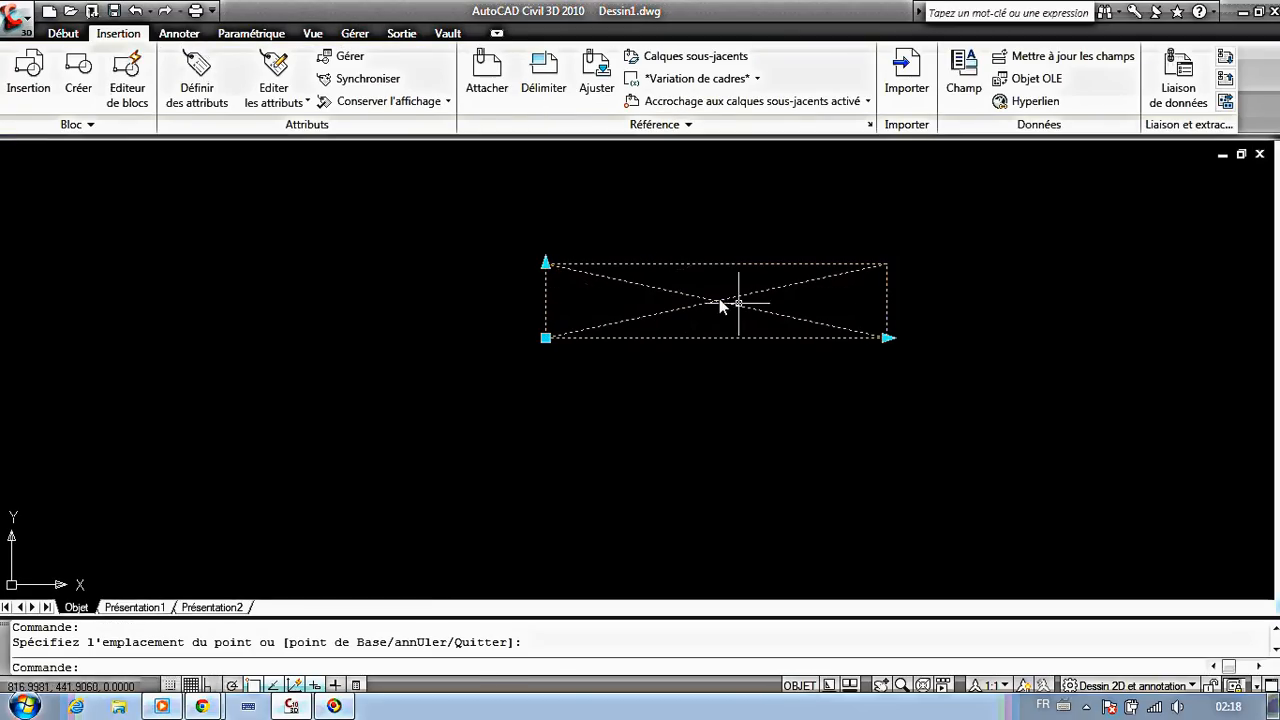
{"action": "left_click", "coordinate": [545, 264]}
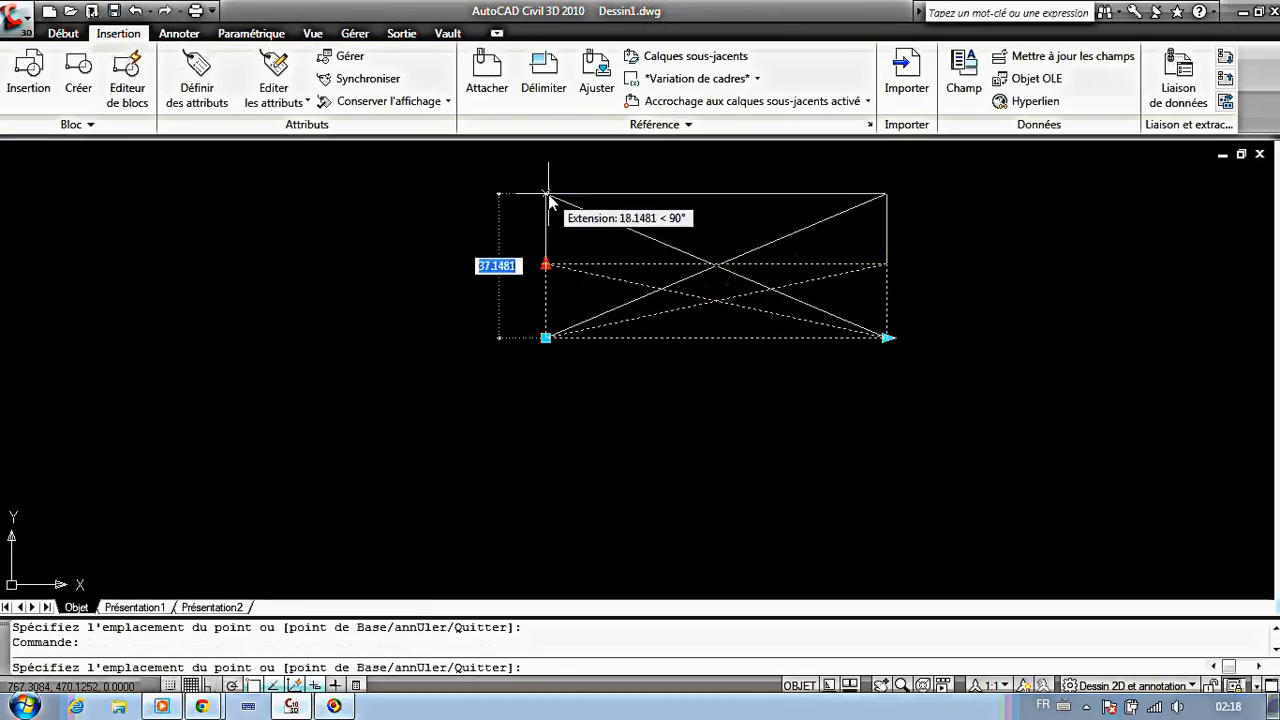
{"action": "left_click", "coordinate": [545, 193]}
Try to lower the section's height with its vertical stretch grip, and undo that stretch.
{"action": "left_click", "coordinate": [545, 193]}
{"action": "left_click", "coordinate": [542, 274]}
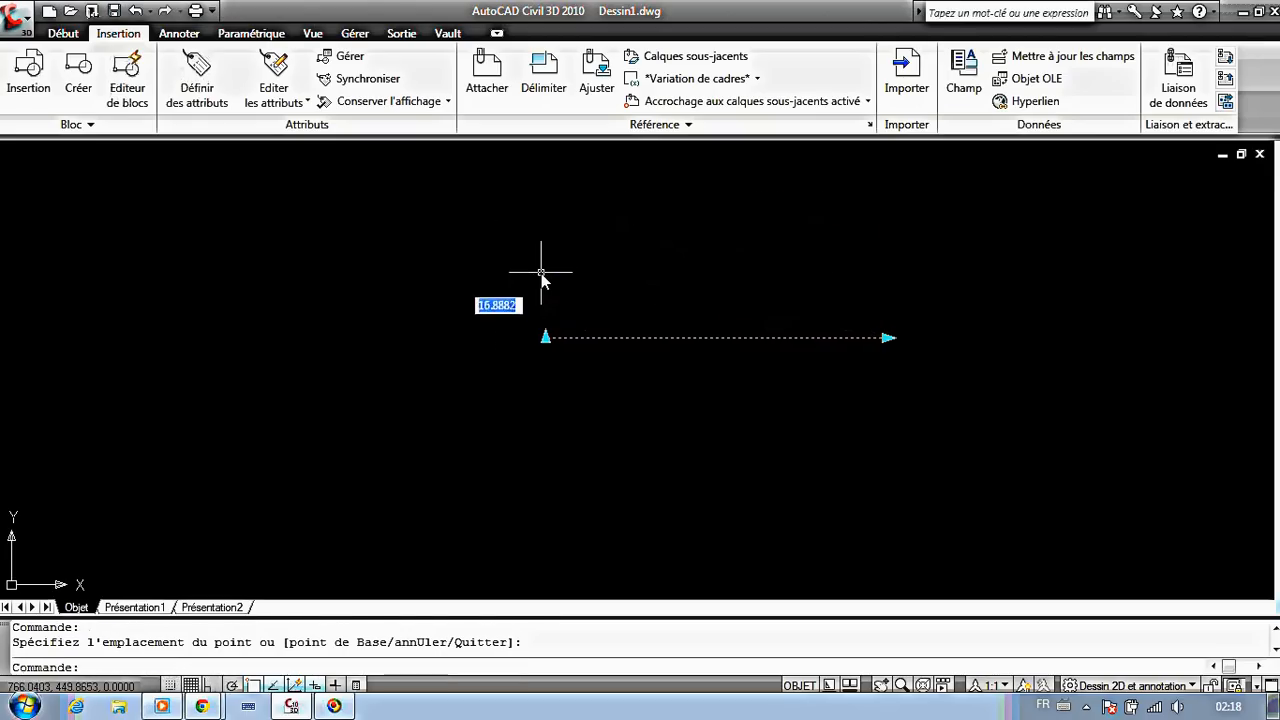
{"action": "type", "text": "u"}
{"action": "key", "text": "Return"}
Turn off object snap, lower the block's height, shorten its width with the stretch grips, and deselect it.
{"action": "left_click", "coordinate": [632, 234]}
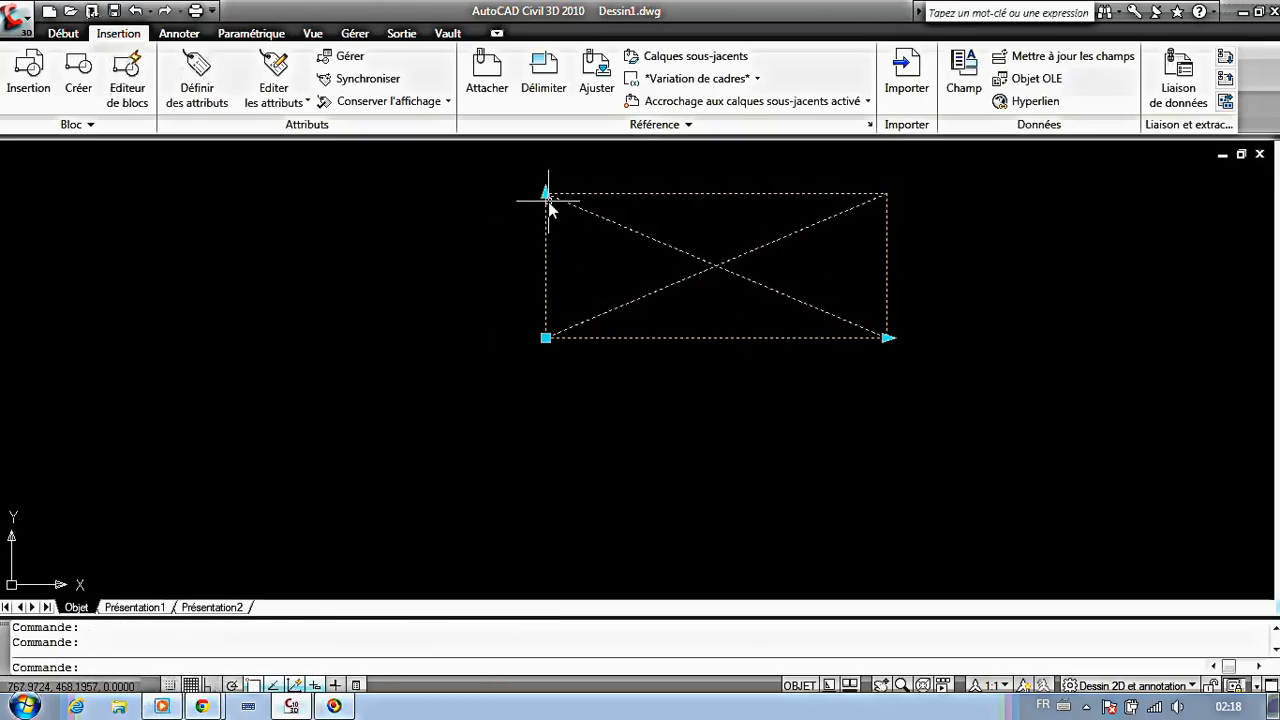
{"action": "left_click", "coordinate": [545, 193]}
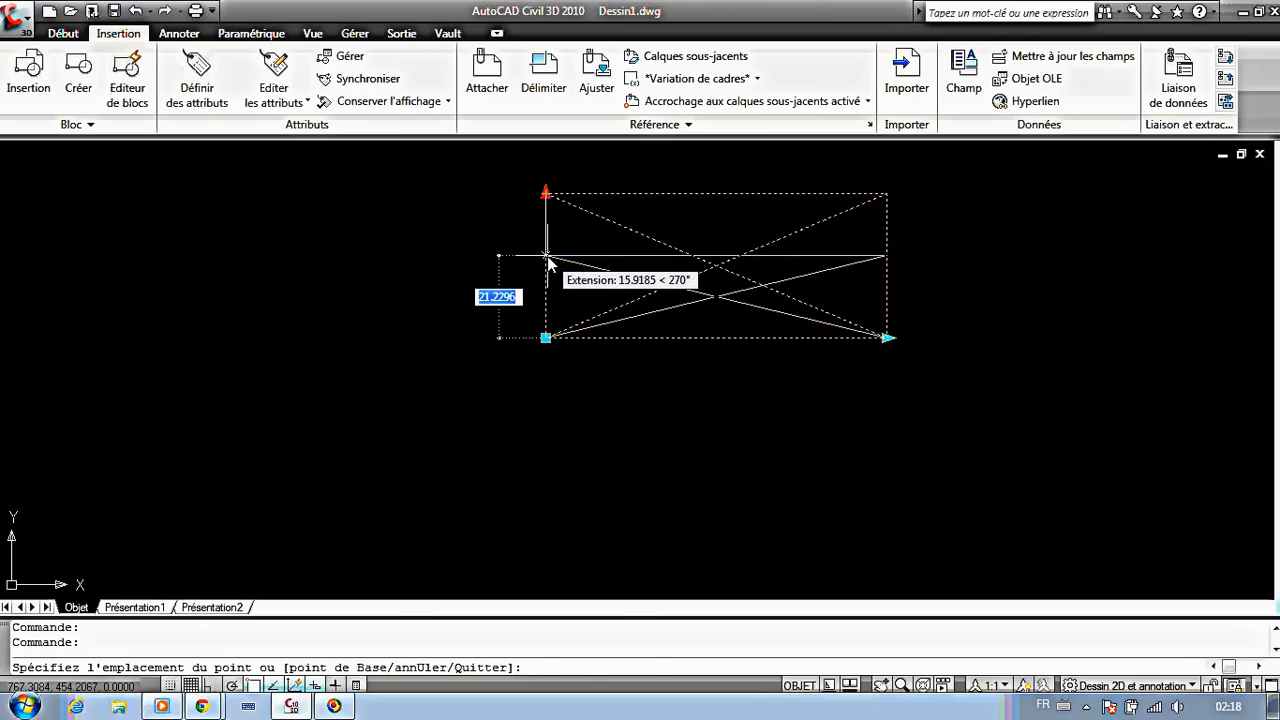
{"action": "key", "text": "F3"}
{"action": "left_click", "coordinate": [546, 268]}
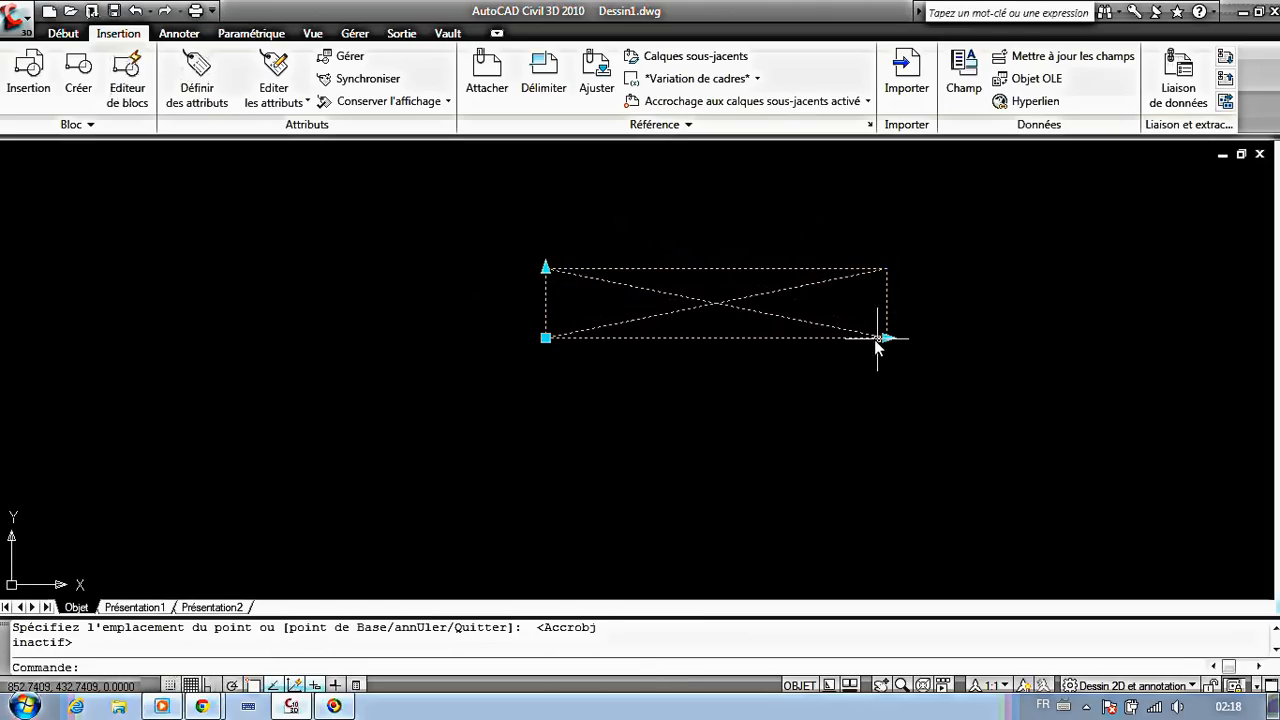
{"action": "left_click", "coordinate": [886, 338]}
{"action": "left_click", "coordinate": [703, 337]}
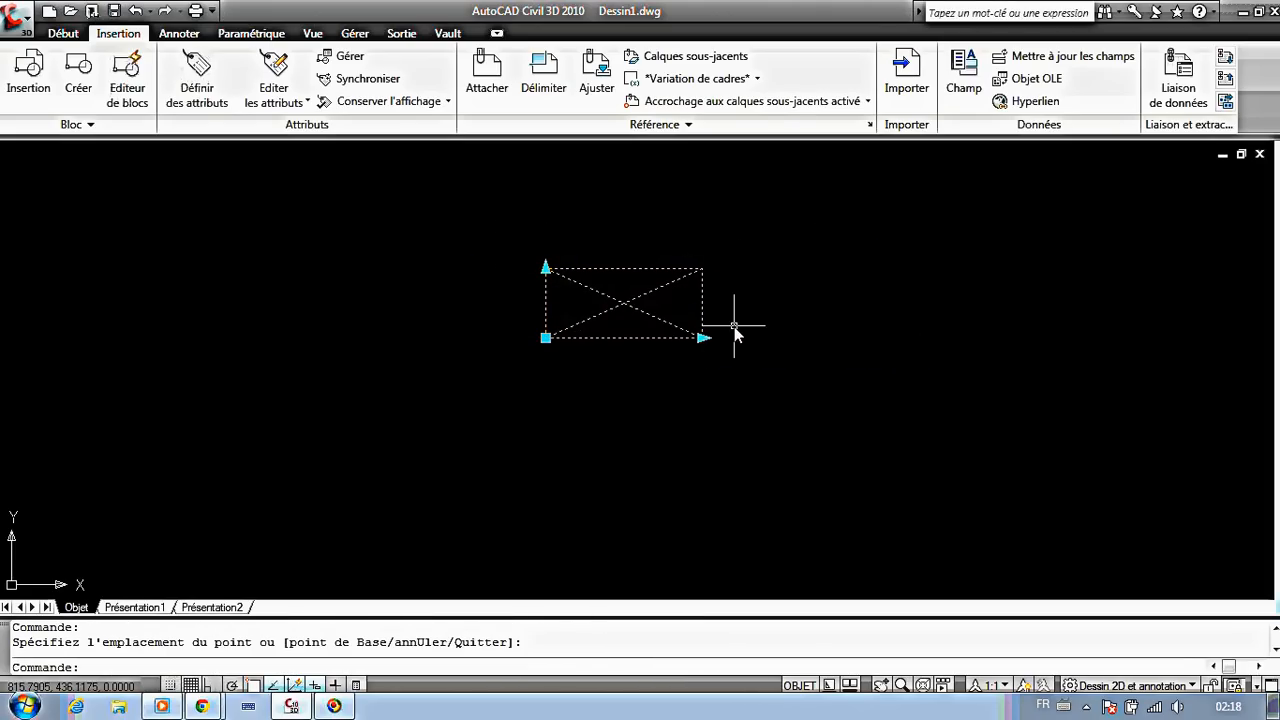
{"action": "key", "text": "Escape"}
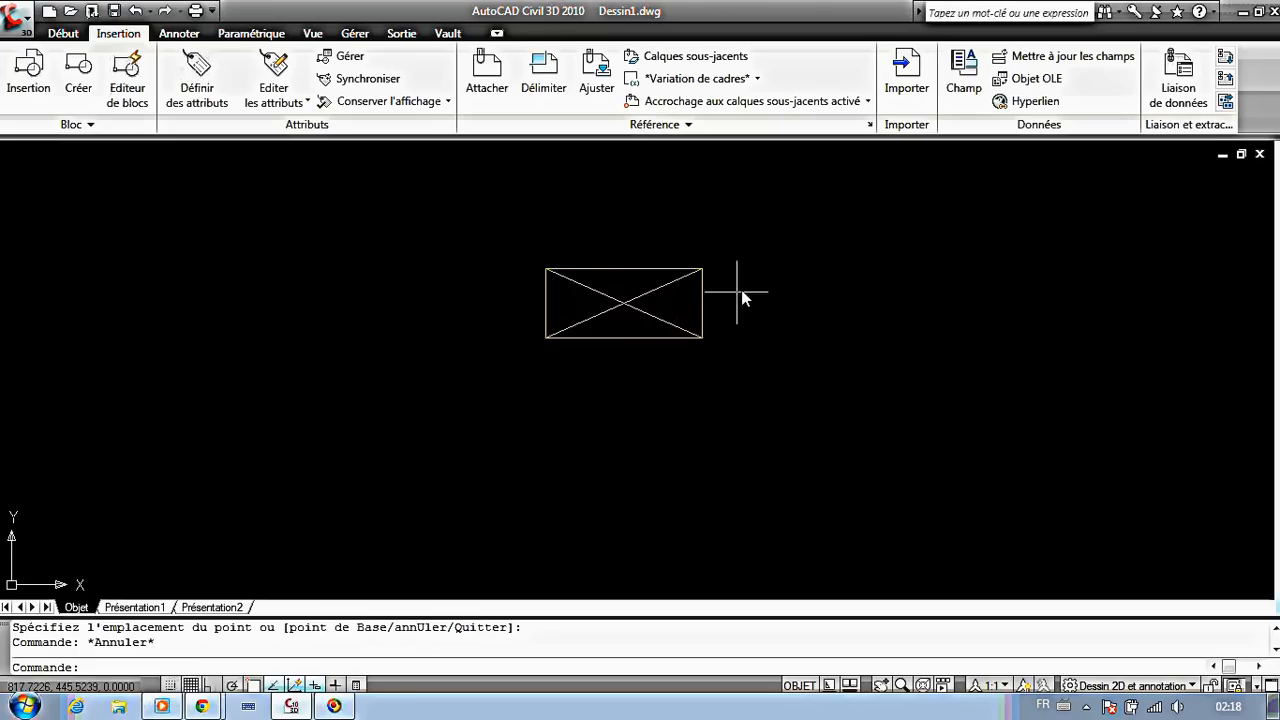
{"action": "left_click", "coordinate": [620, 304]}
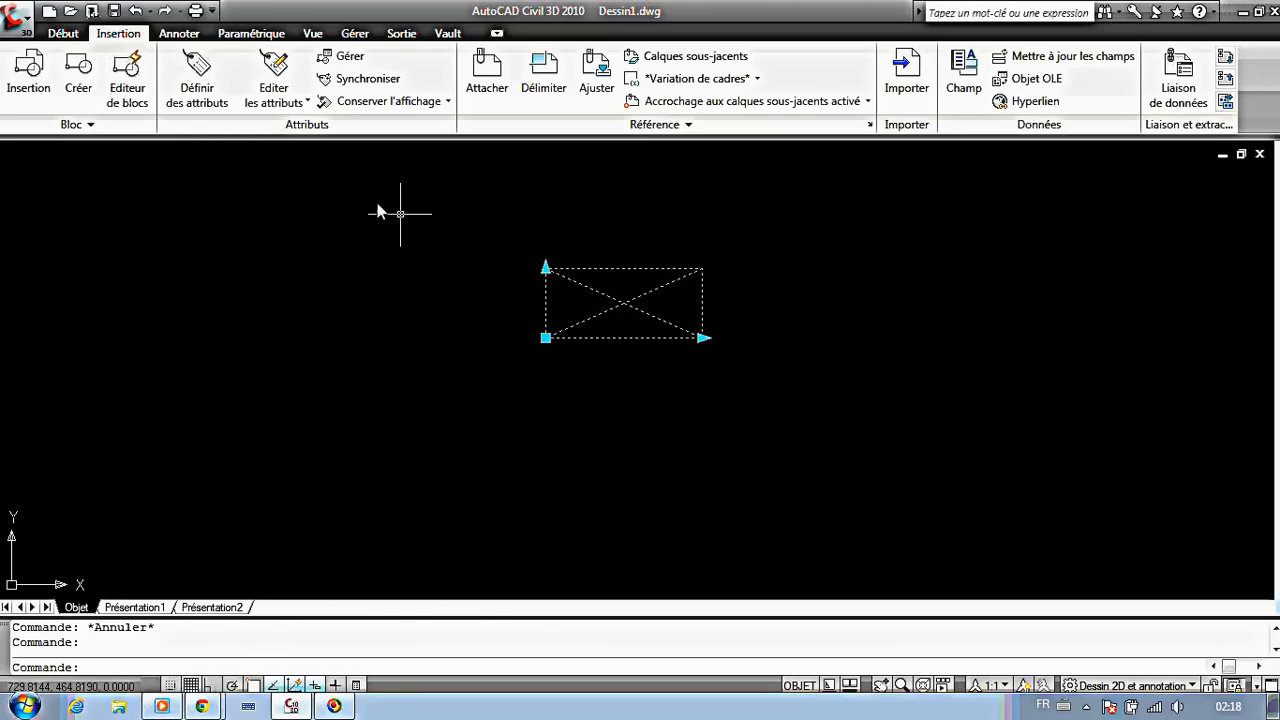
{"action": "left_click", "coordinate": [127, 88]}
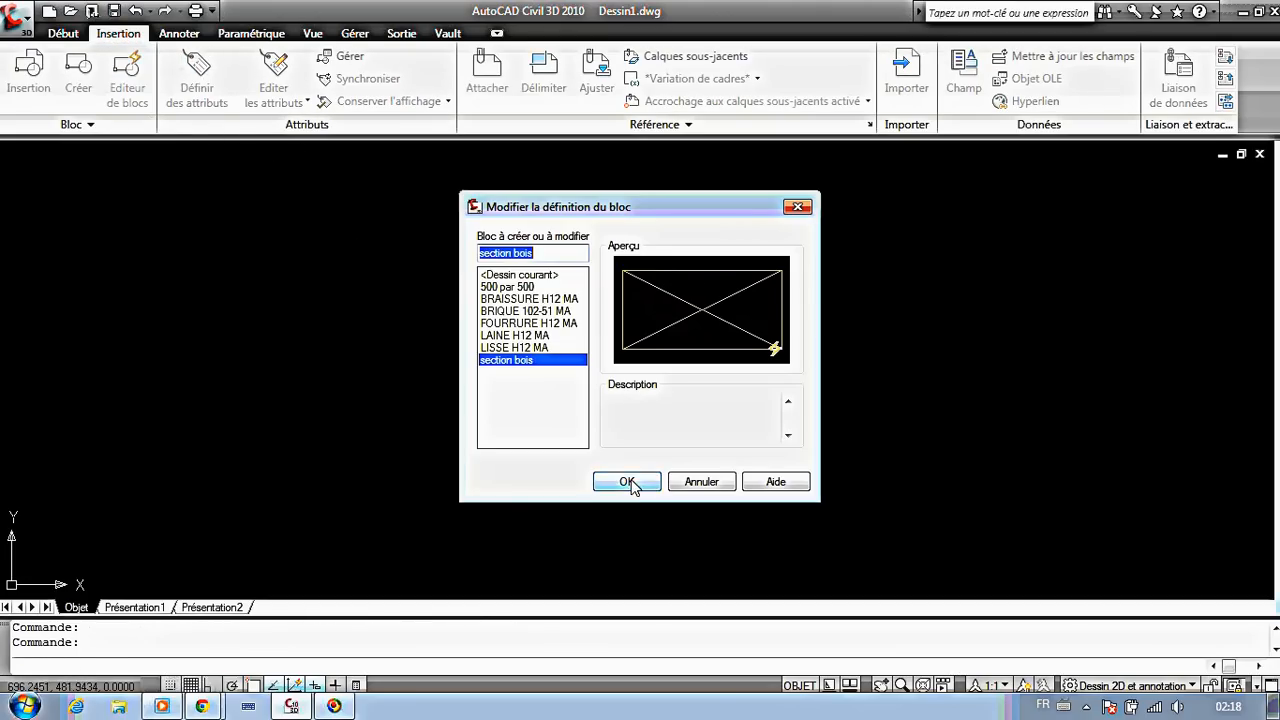
{"action": "left_click", "coordinate": [627, 482]}
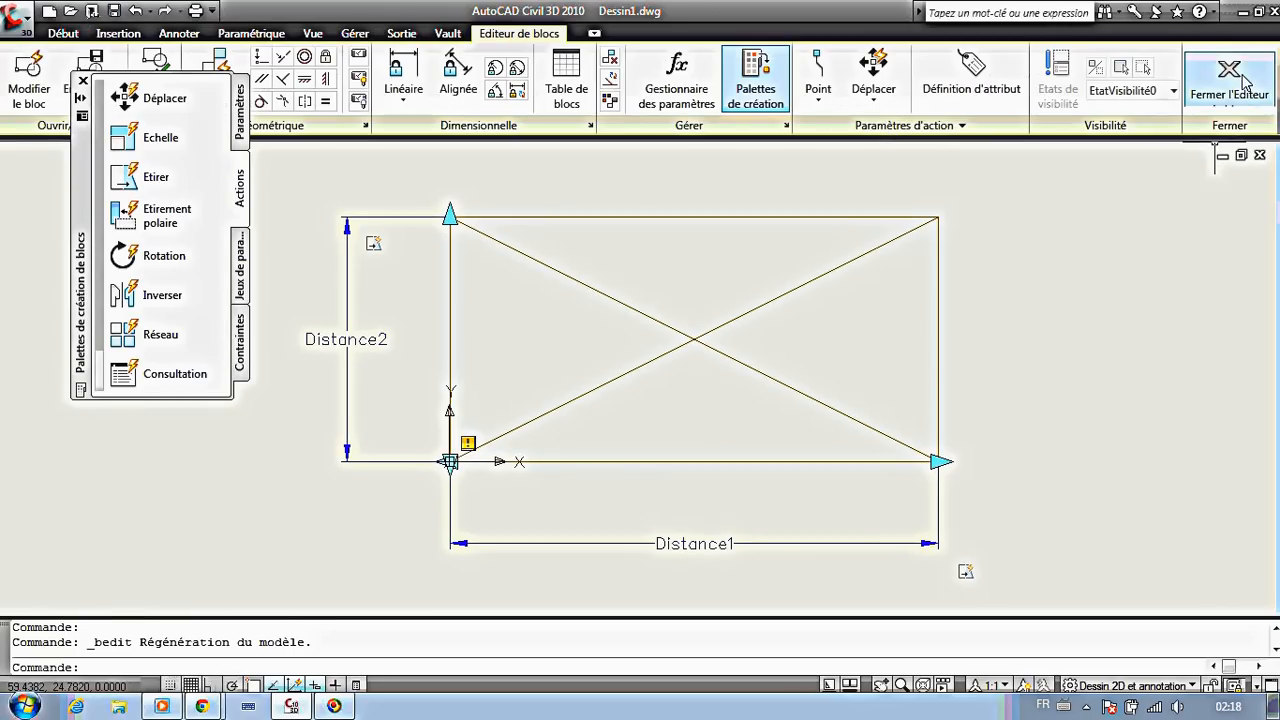
{"action": "left_click", "coordinate": [1244, 85]}
Open the "section bois" block in the block editor.
{"action": "left_click", "coordinate": [648, 292]}
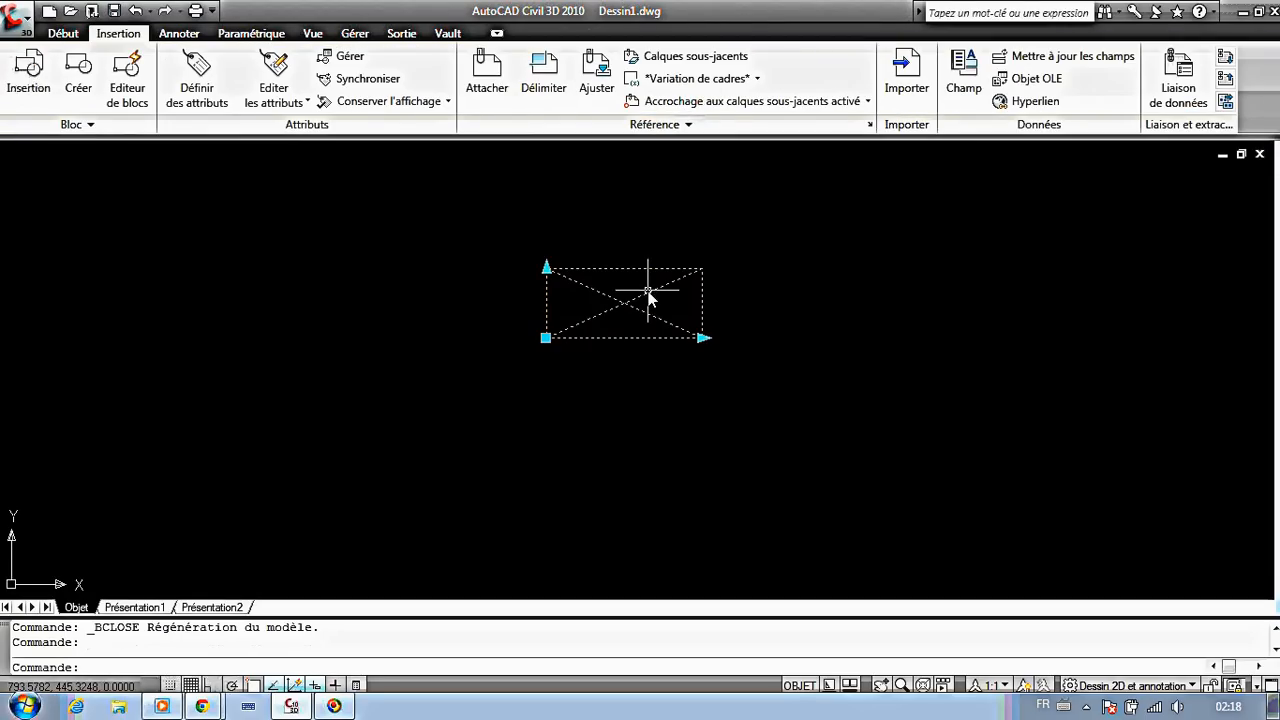
{"action": "left_click", "coordinate": [127, 95]}
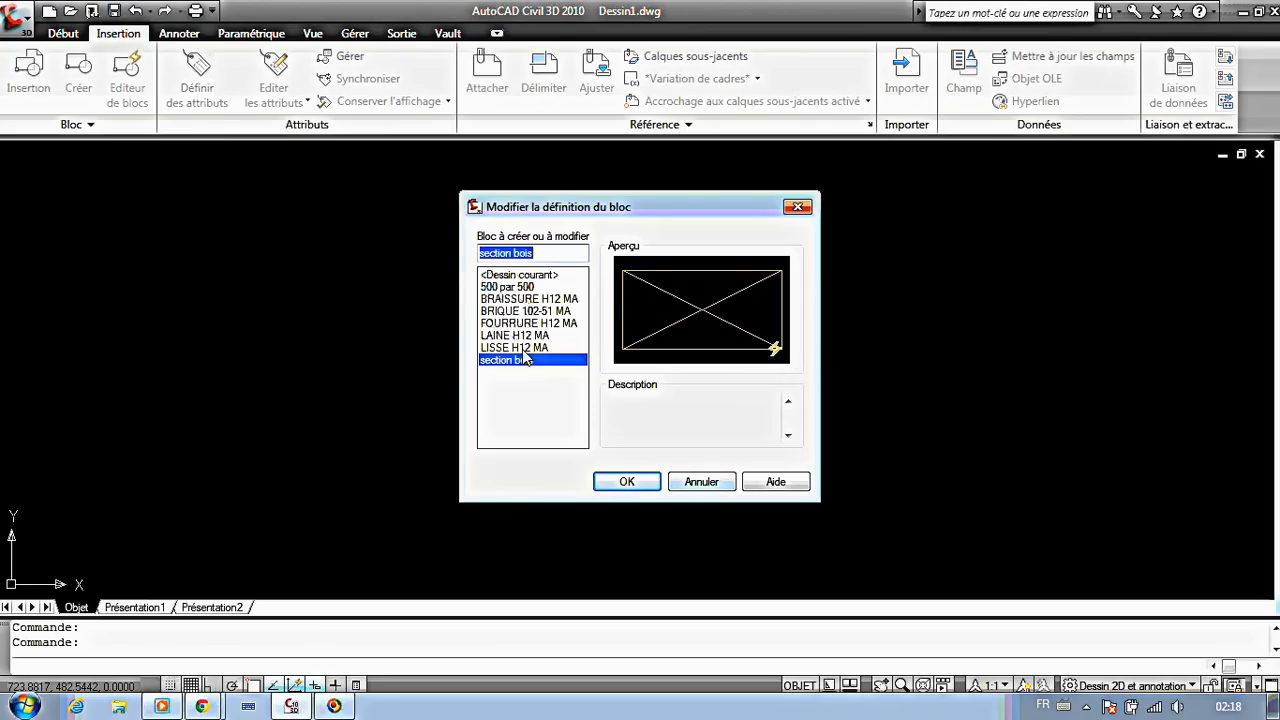
{"action": "left_click", "coordinate": [627, 483]}
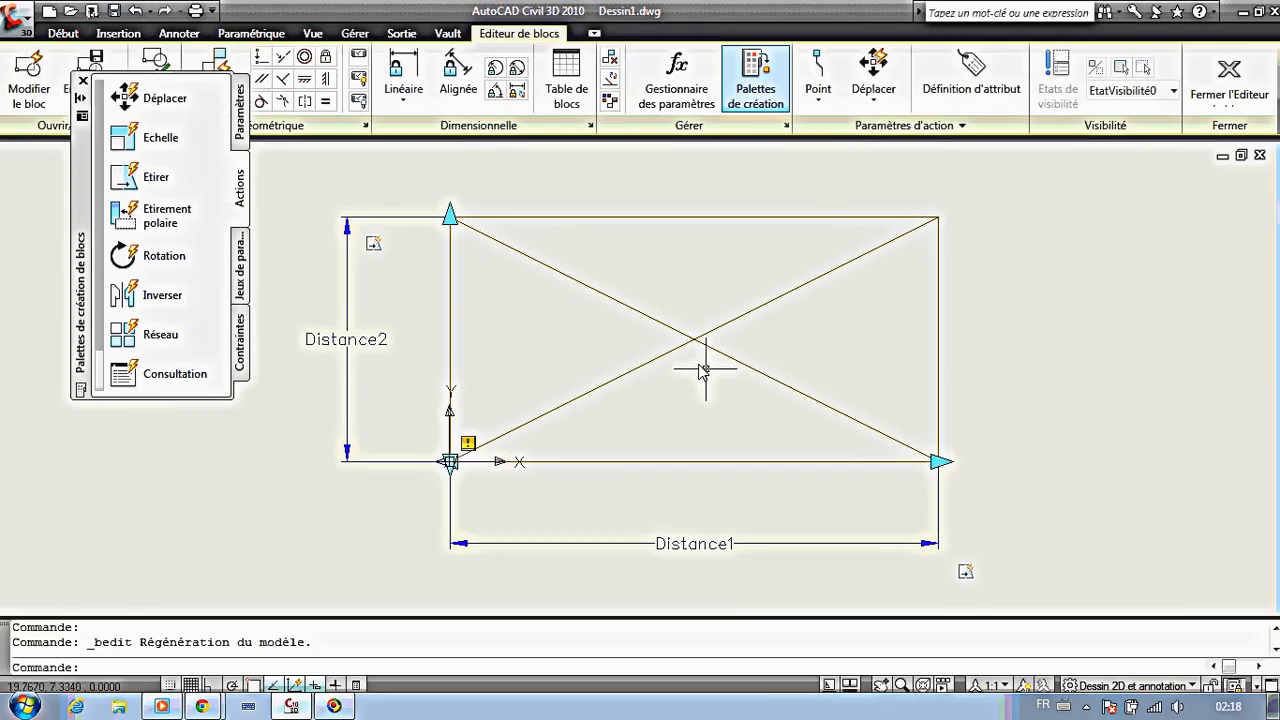
Start a Rotation parameter, display the drafting-aid toggles as text instead of icons, and turn on object snap.
{"action": "left_click", "coordinate": [239, 126]}
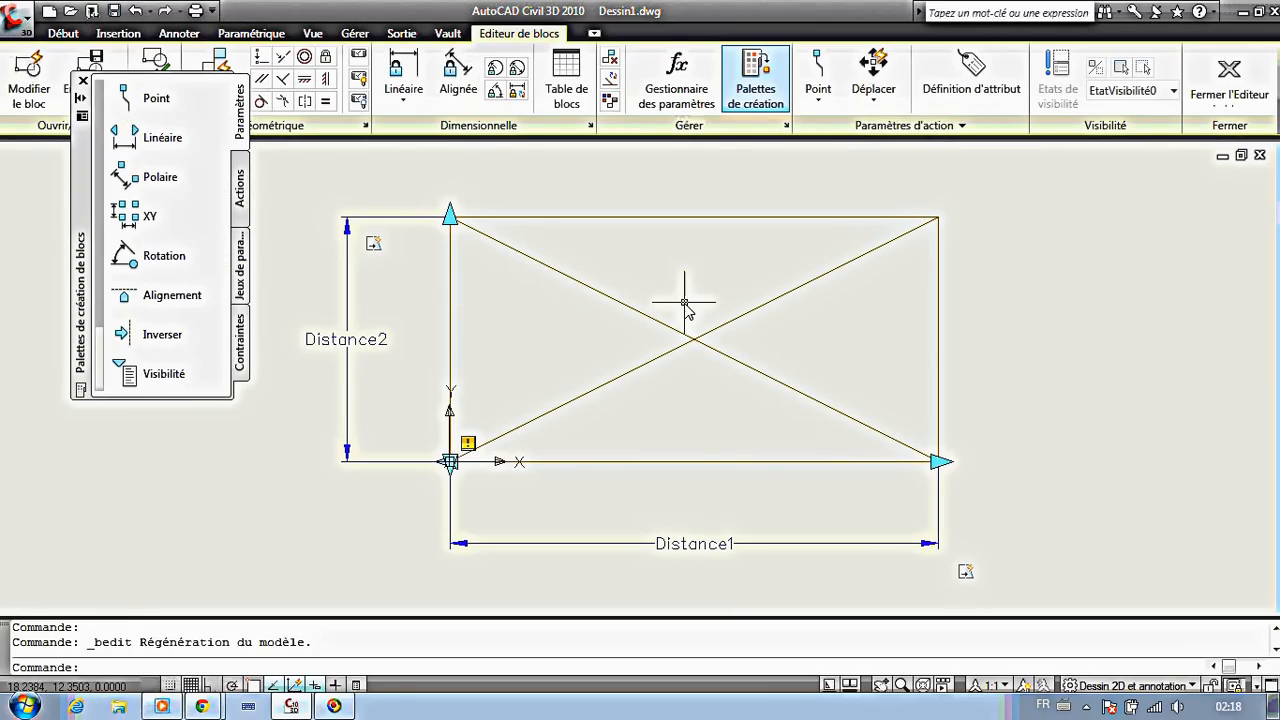
{"action": "scroll", "coordinate": [688, 315], "scroll_direction": "down", "scroll_amount": 2}
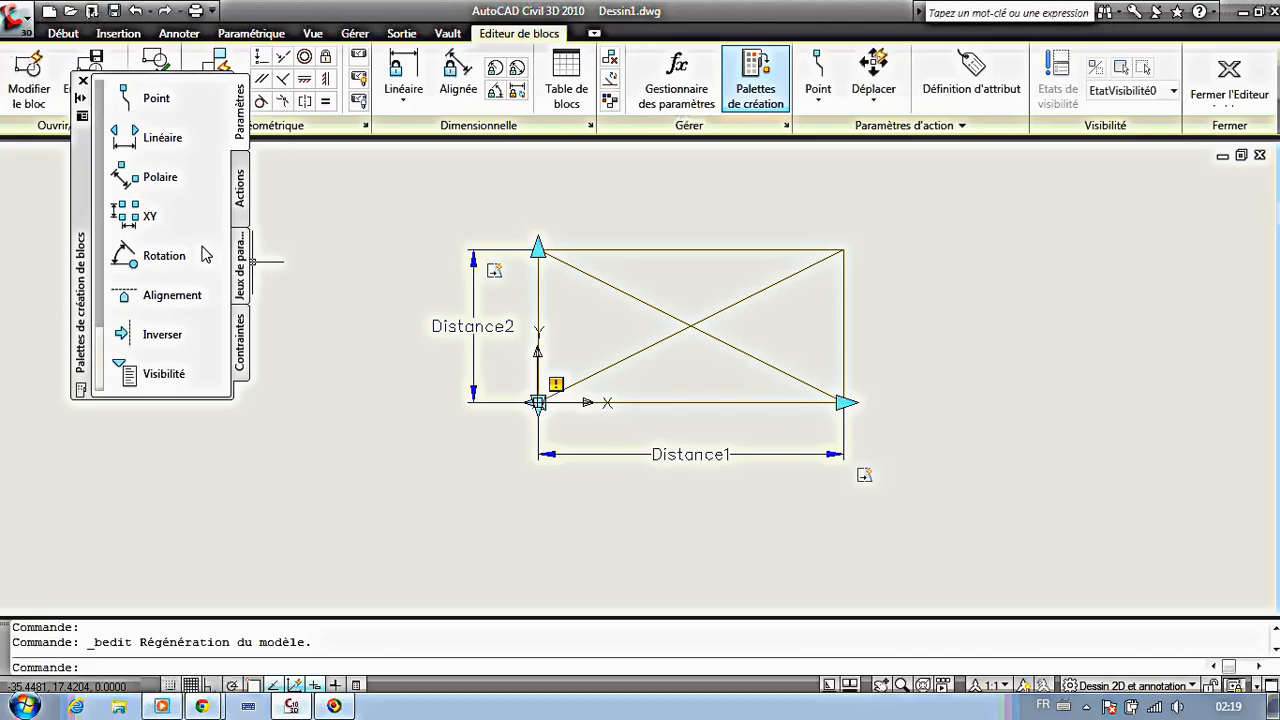
{"action": "left_click", "coordinate": [136, 262]}
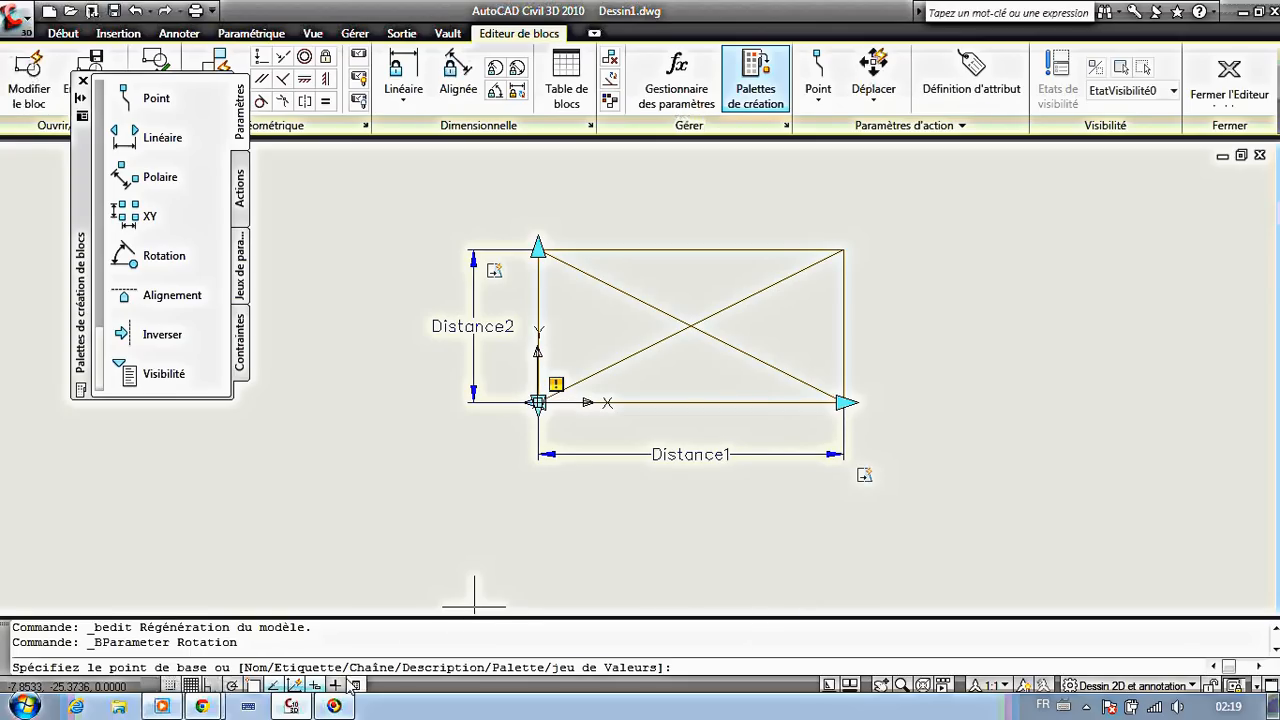
{"action": "right_click", "coordinate": [296, 686]}
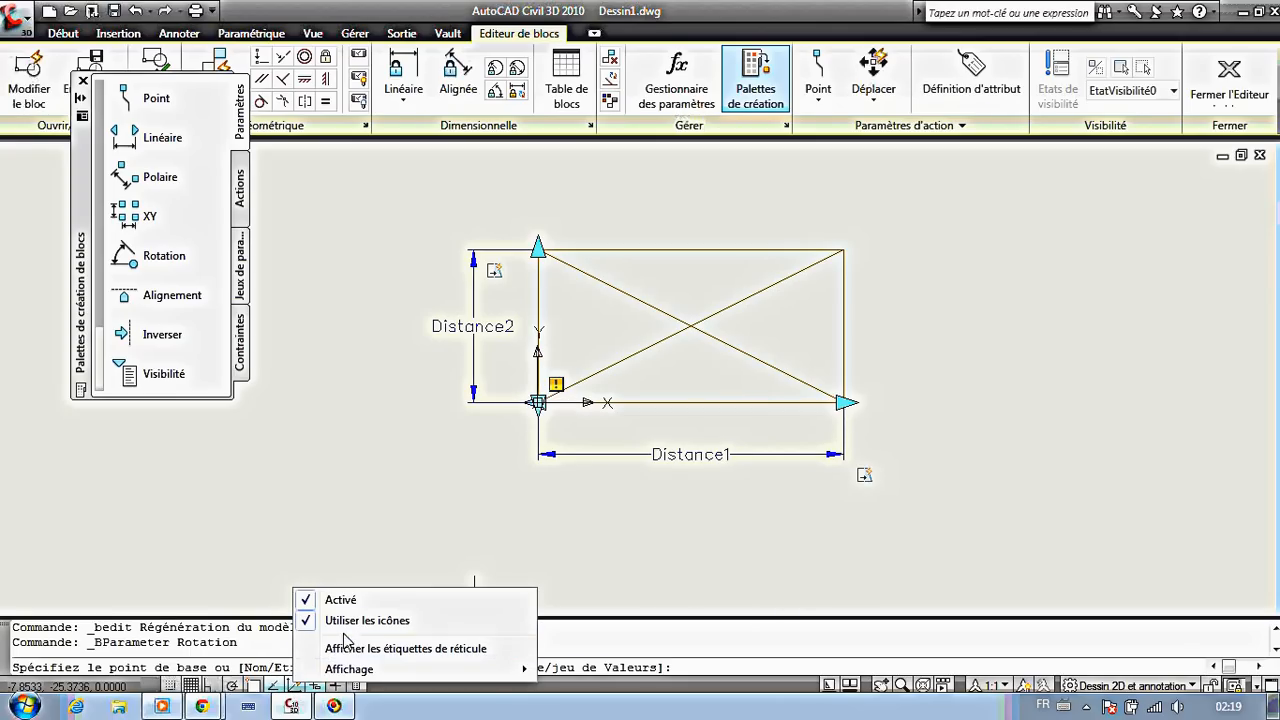
{"action": "left_click", "coordinate": [349, 621]}
{"action": "left_click", "coordinate": [349, 686]}
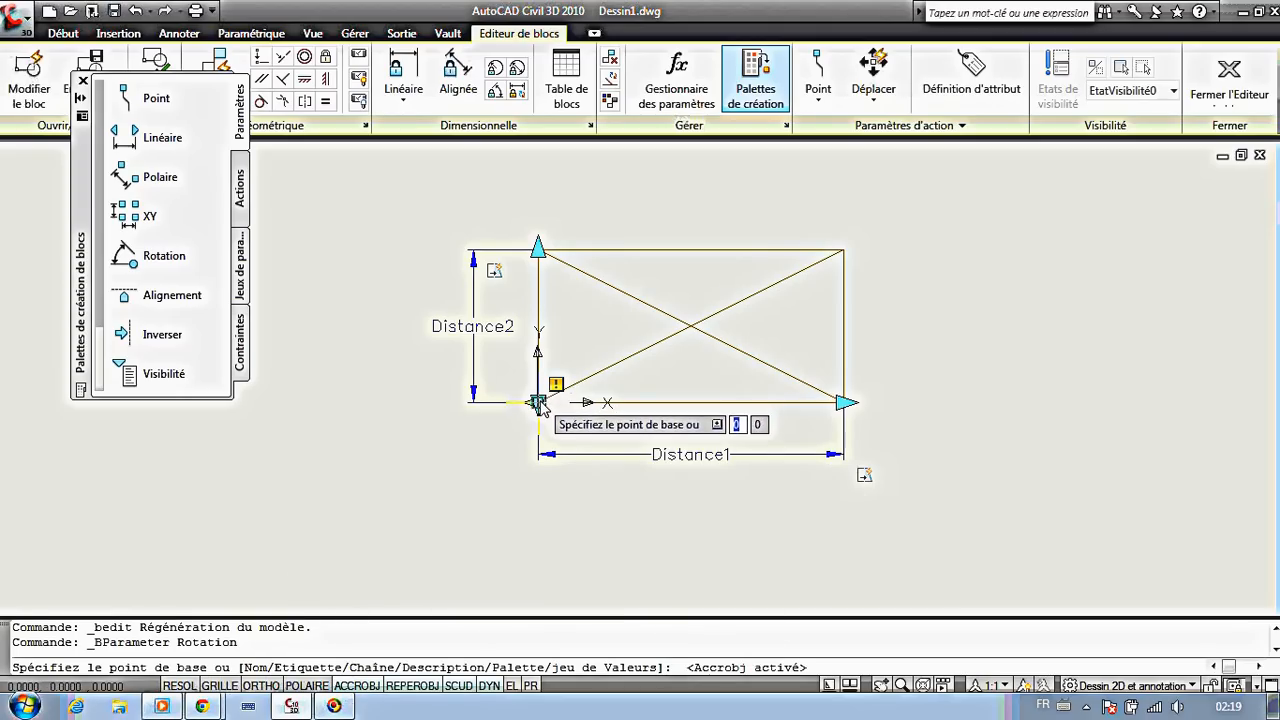
Place the Rotation parameter at the section's lower-left corner with a radius of about 24 along the bottom edge and default angle 0.
{"action": "left_click", "coordinate": [538, 403]}
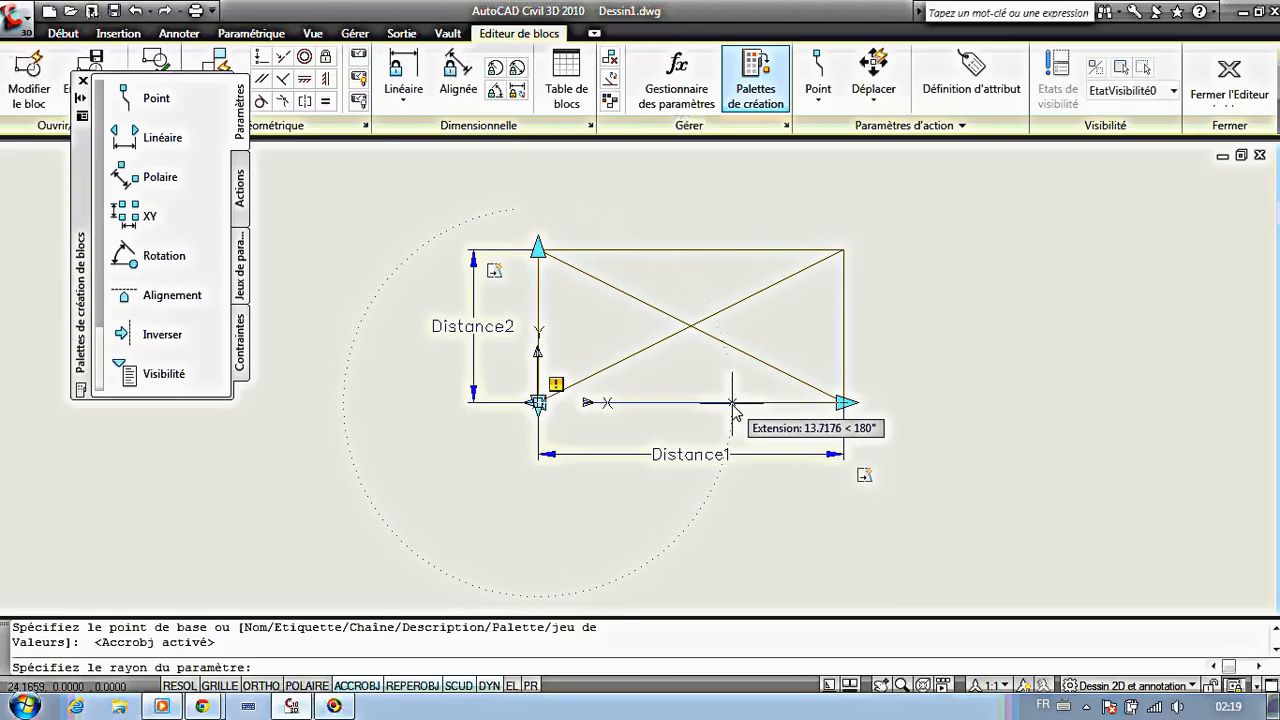
{"action": "left_click", "coordinate": [760, 402]}
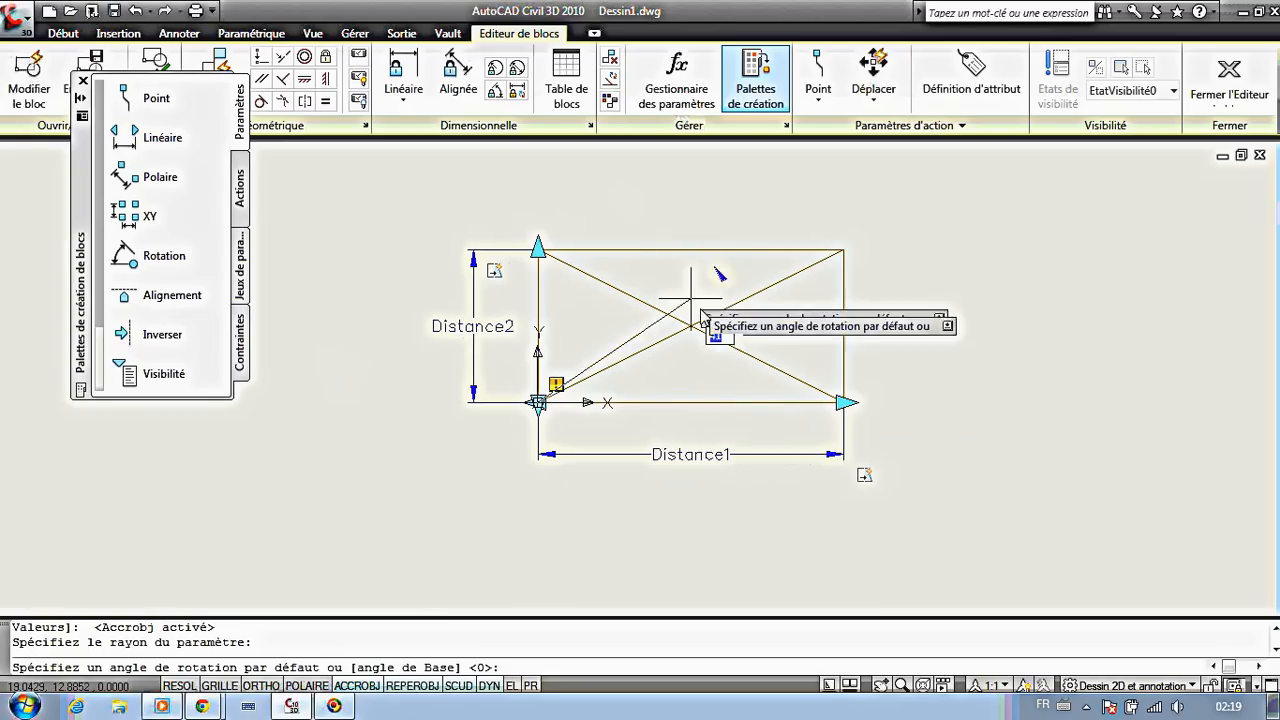
{"action": "left_click", "coordinate": [761, 404]}
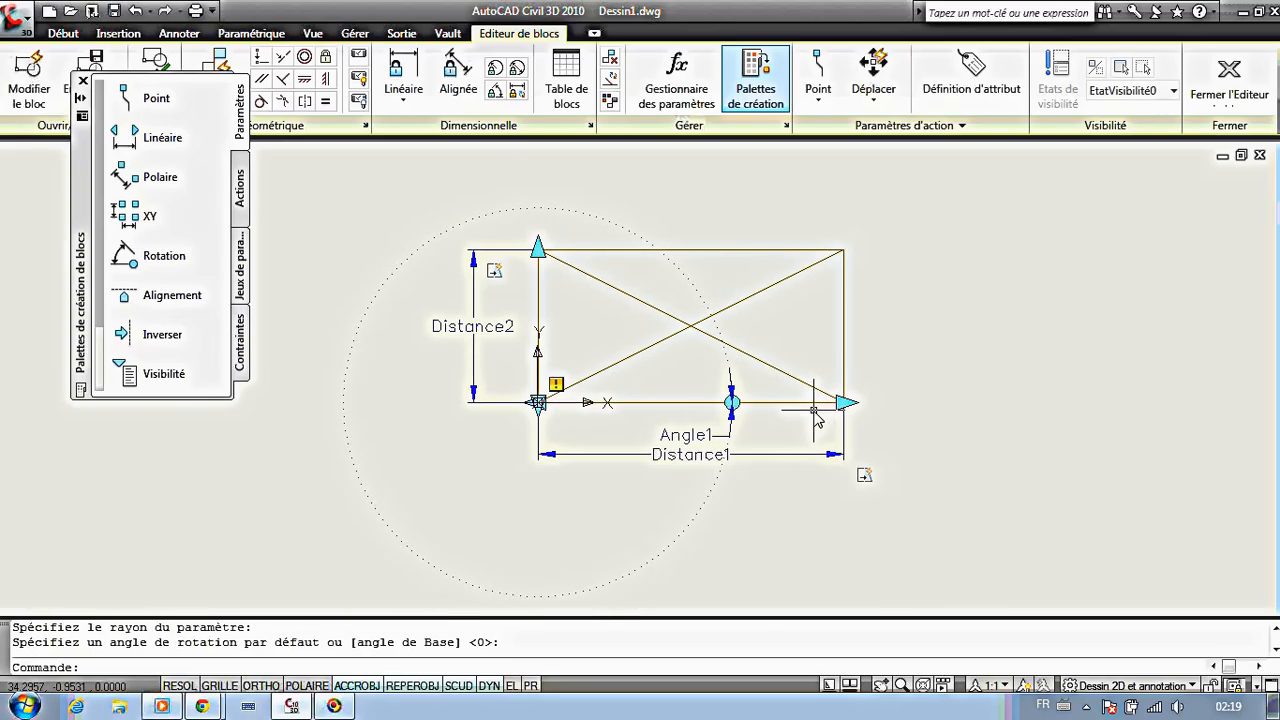
Add a Rotation action to Angle1 that includes the whole section and its parameters, and close the block editor with the changes saved.
{"action": "scroll", "coordinate": [750, 451], "scroll_direction": "up", "scroll_amount": 2}
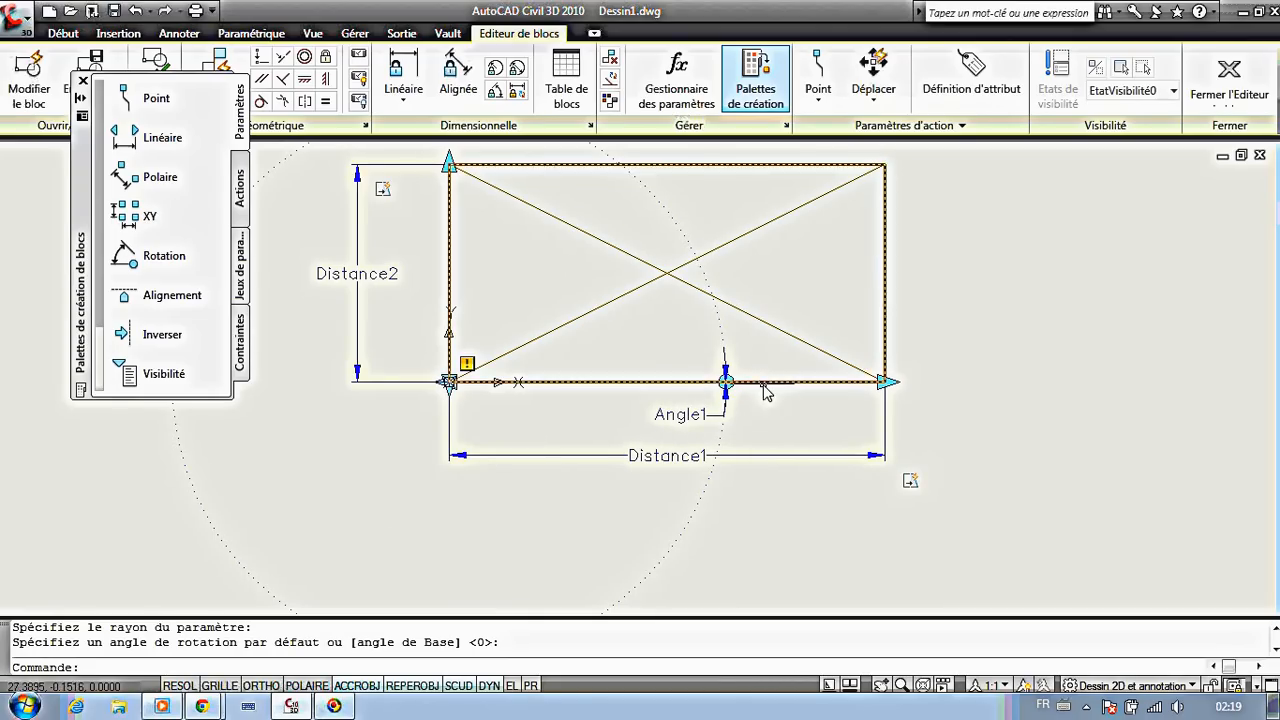
{"action": "left_click", "coordinate": [239, 189]}
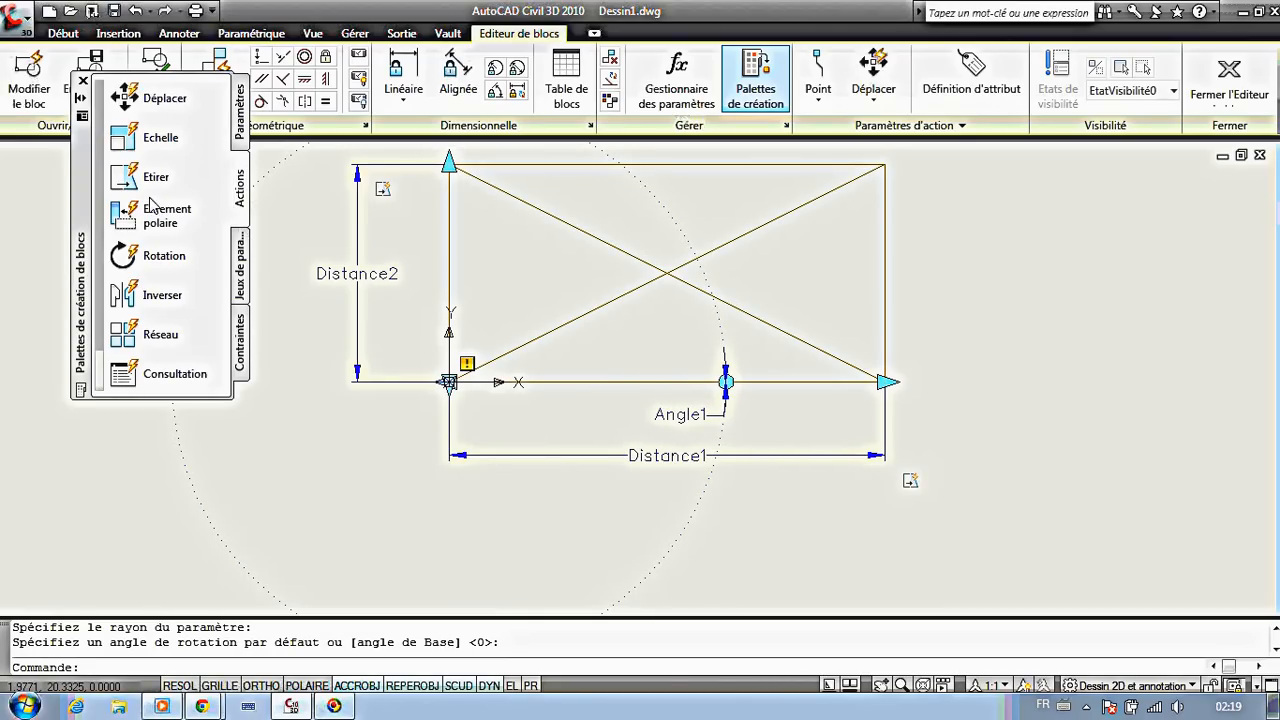
{"action": "left_click", "coordinate": [155, 258]}
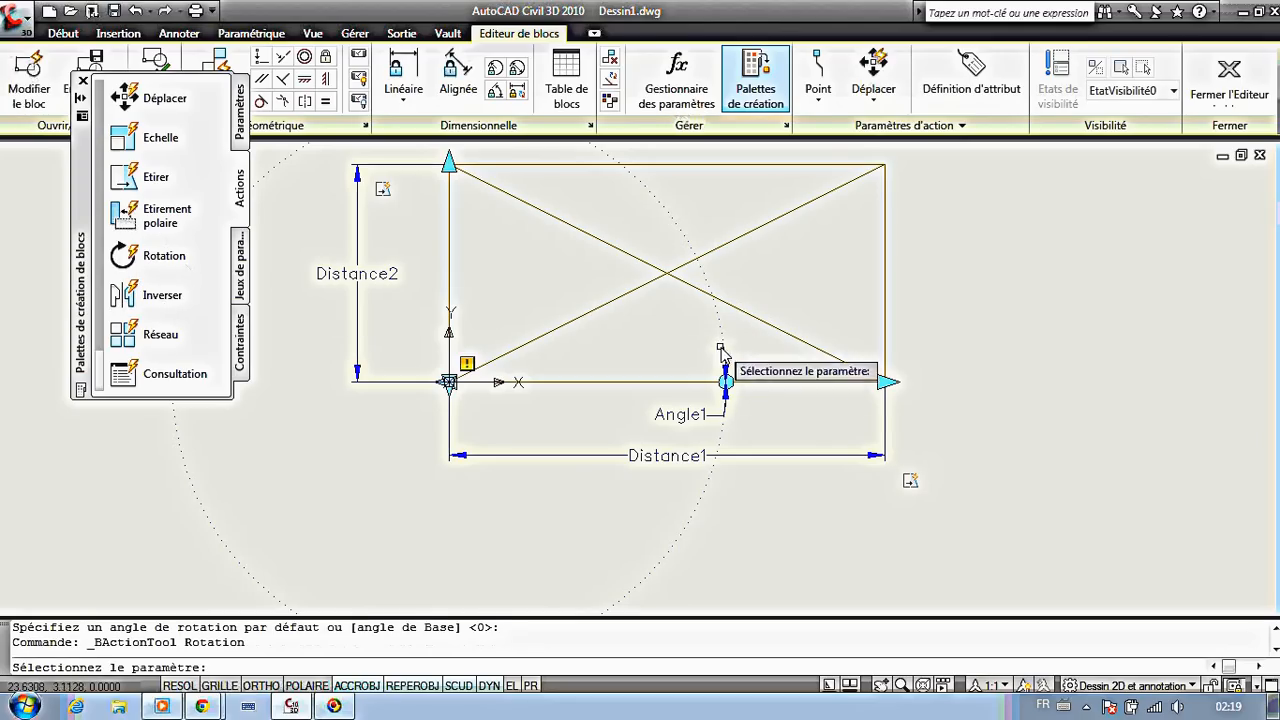
{"action": "left_click", "coordinate": [727, 398]}
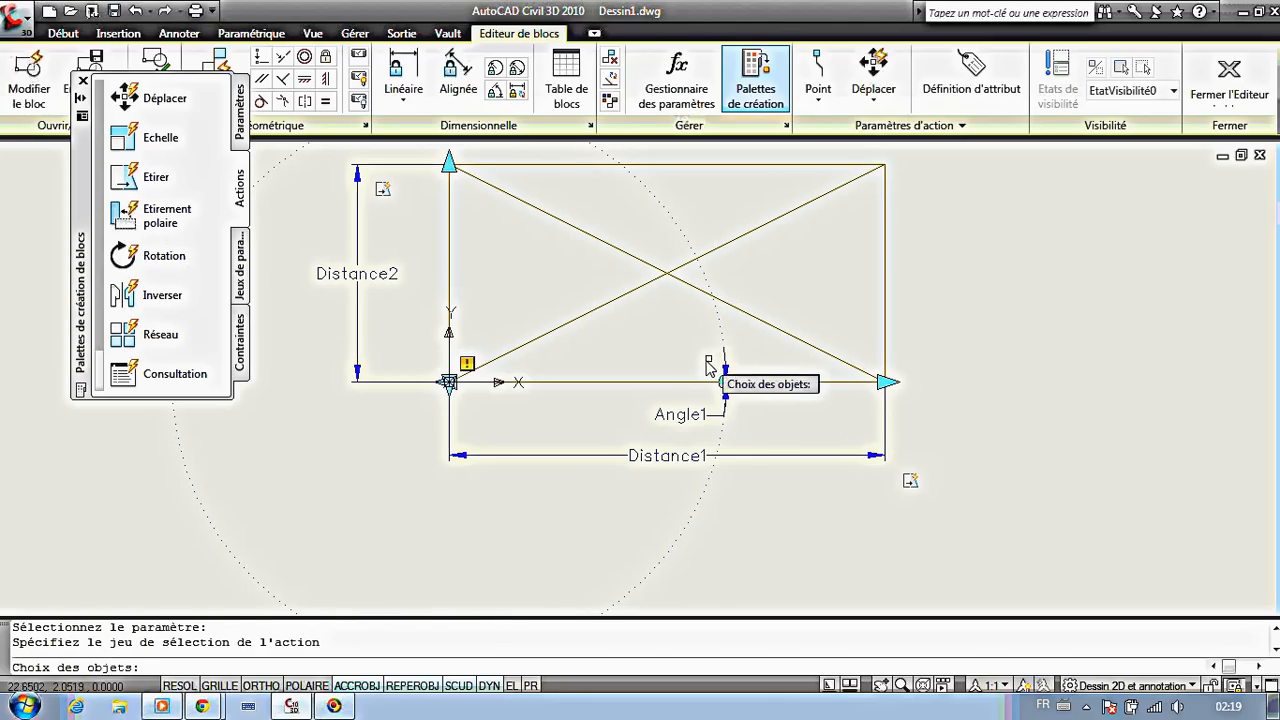
{"action": "scroll", "coordinate": [693, 365], "scroll_direction": "down", "scroll_amount": 2}
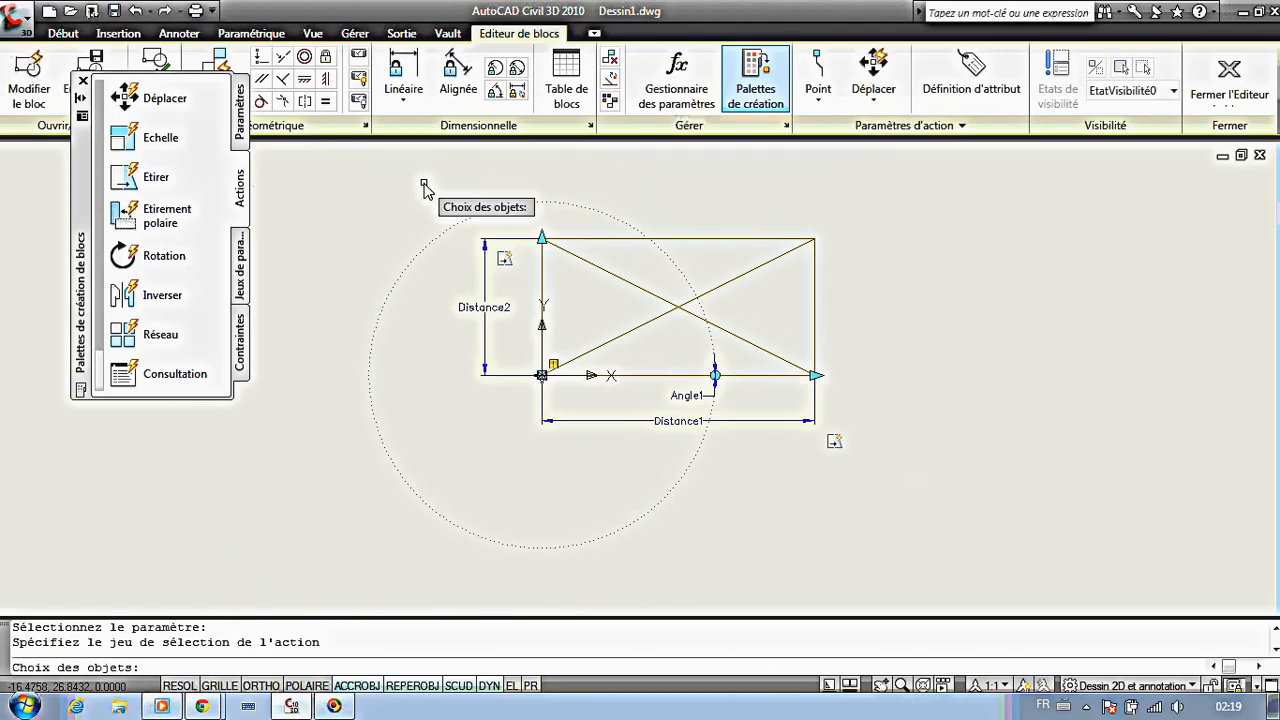
{"action": "left_click", "coordinate": [423, 182]}
{"action": "left_click", "coordinate": [879, 467]}
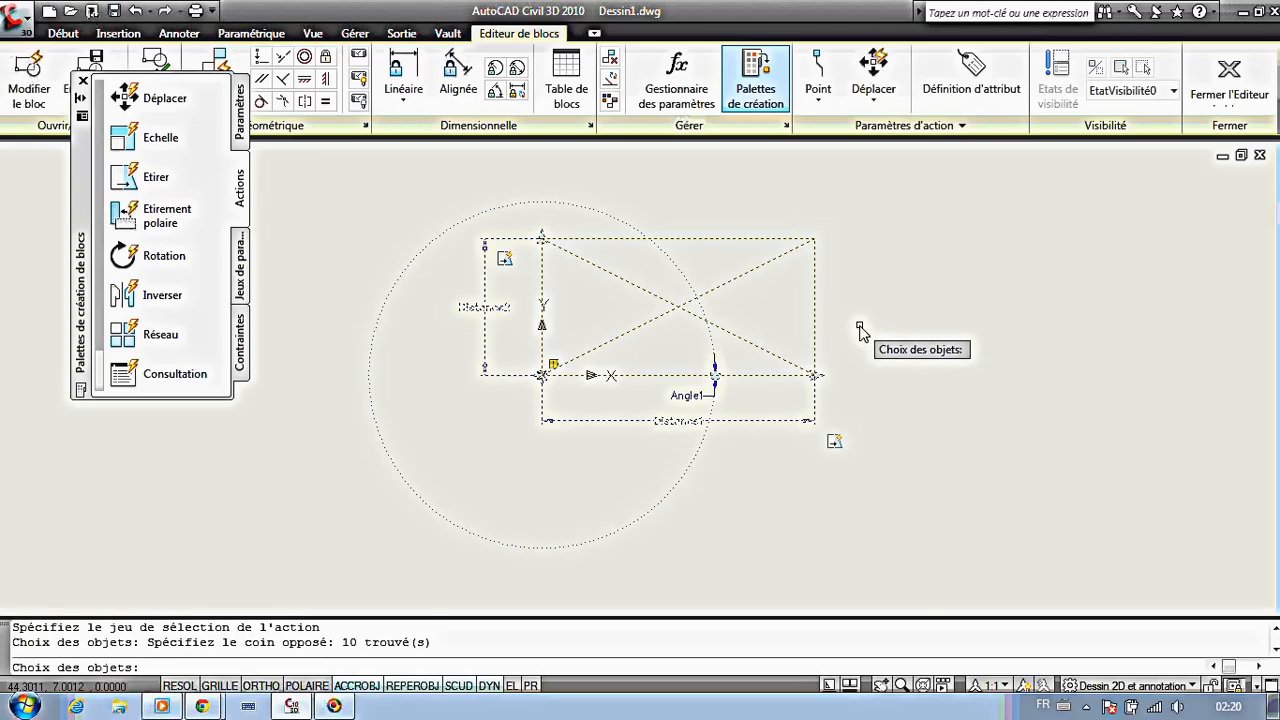
{"action": "key", "text": "Return"}
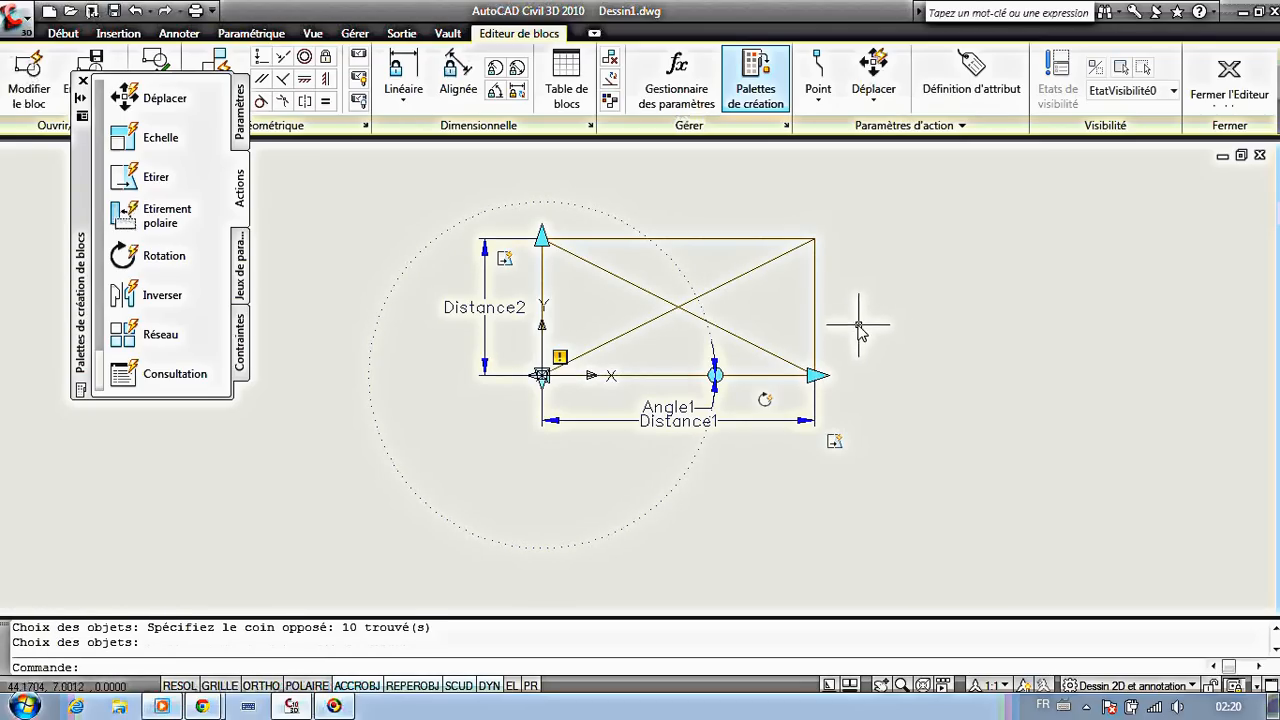
{"action": "left_click", "coordinate": [1229, 75]}
{"action": "left_click", "coordinate": [637, 340]}
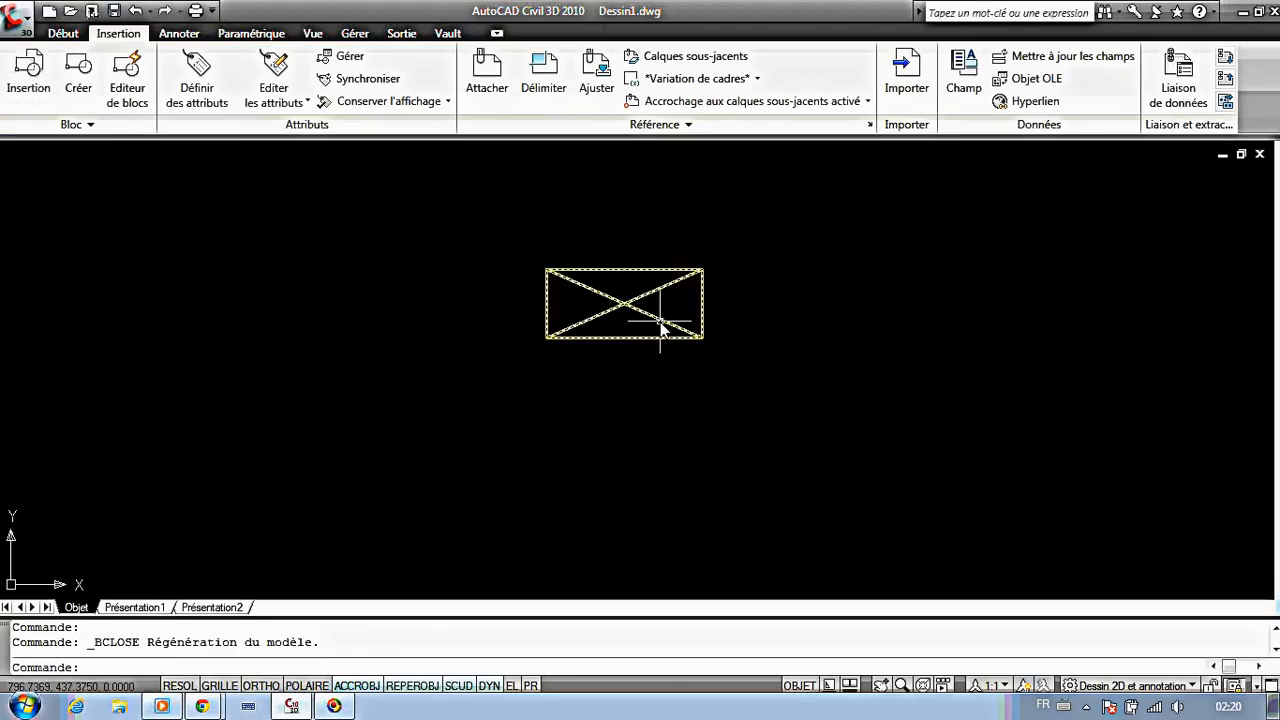
Test the block's rotation grip by turning the section counterclockwise to a free angle toward the upper left, with ortho off.
{"action": "left_click", "coordinate": [660, 322]}
{"action": "left_click", "coordinate": [640, 339]}
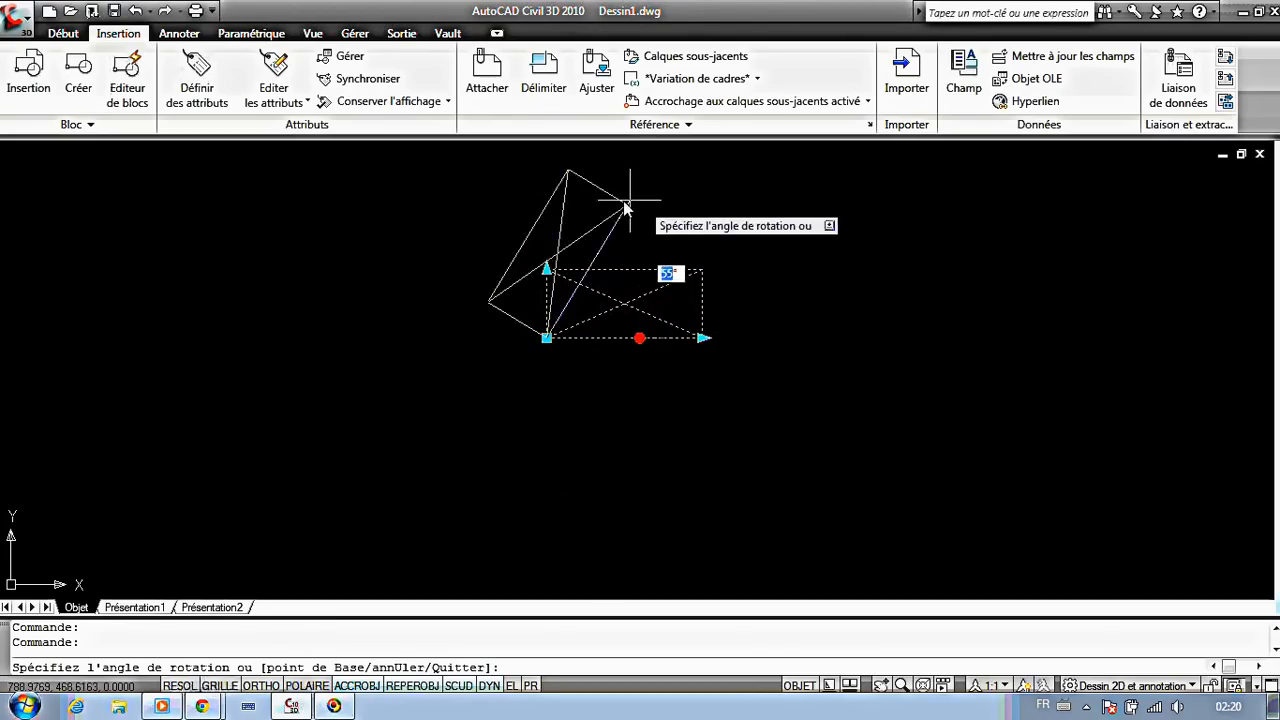
{"action": "key", "text": "F8"}
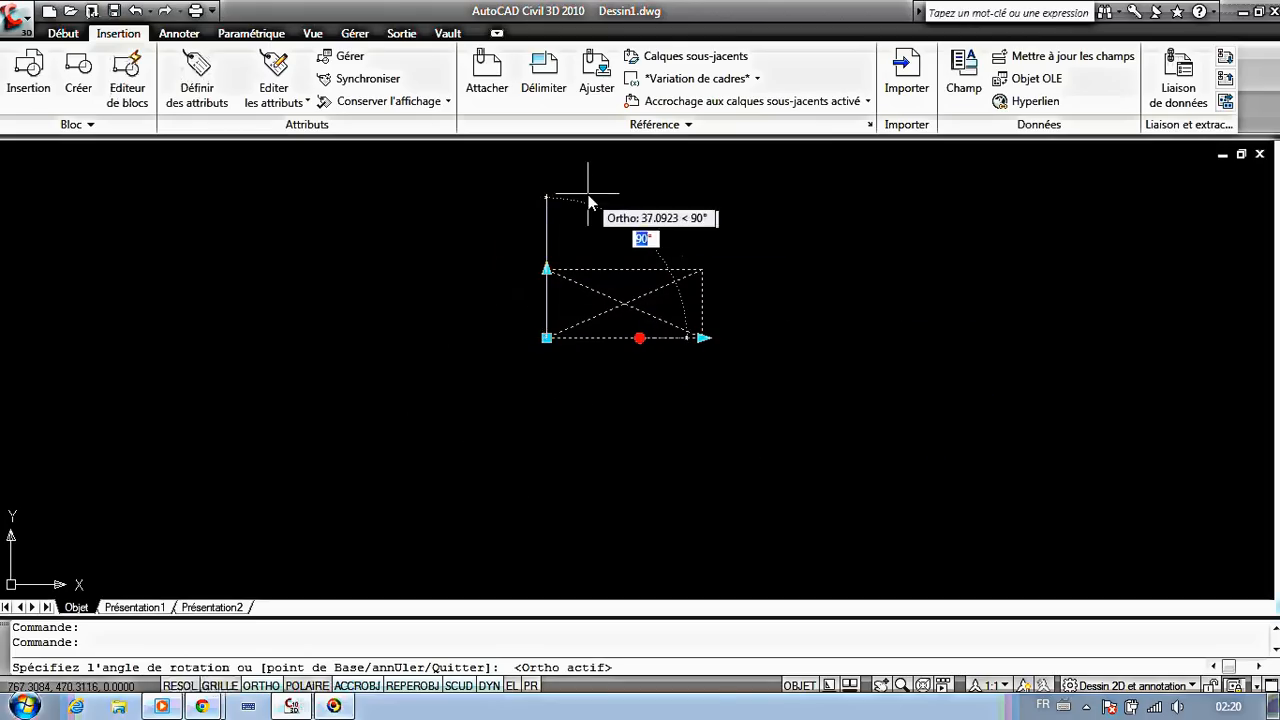
{"action": "key", "text": "F8"}
{"action": "left_click", "coordinate": [374, 242]}
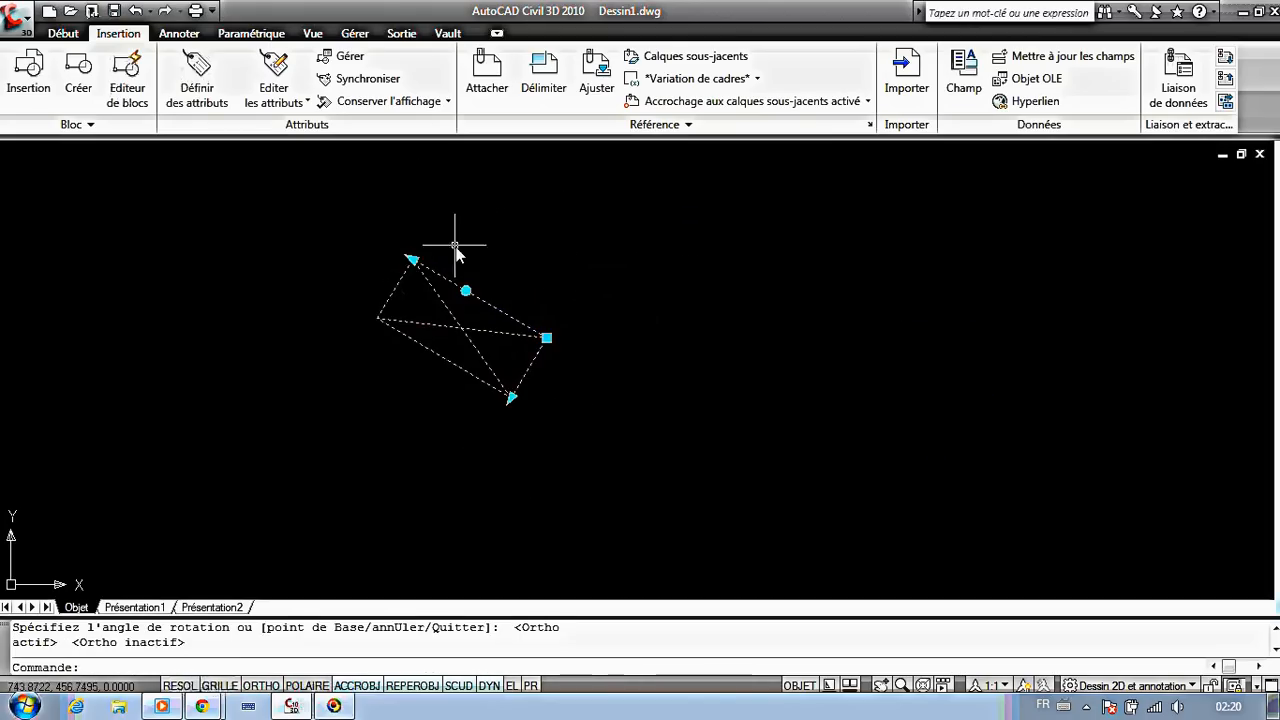
Reopen the rotated "section bois" block in the block editor.
{"action": "left_click", "coordinate": [127, 95]}
{"action": "left_click", "coordinate": [627, 482]}
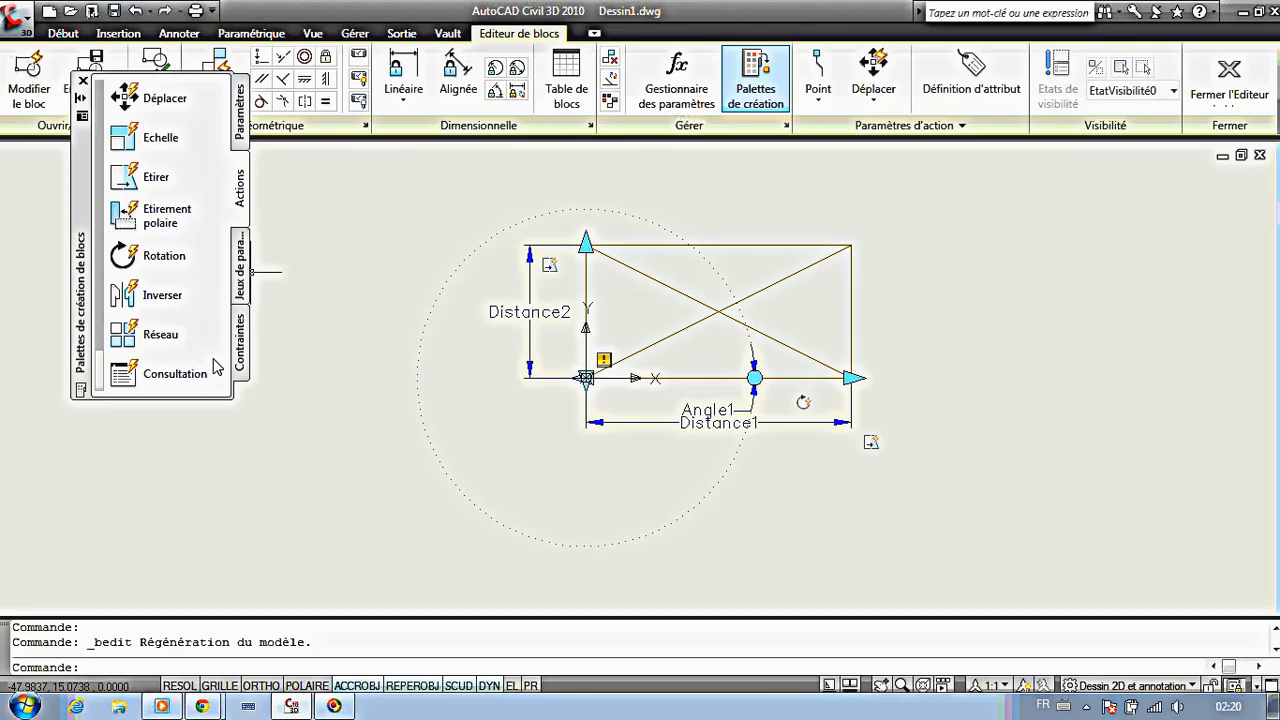
Place a Consultation (lookup) parameter just below the section's bottom edge, near its lower-right corner.
{"action": "left_click", "coordinate": [242, 122]}
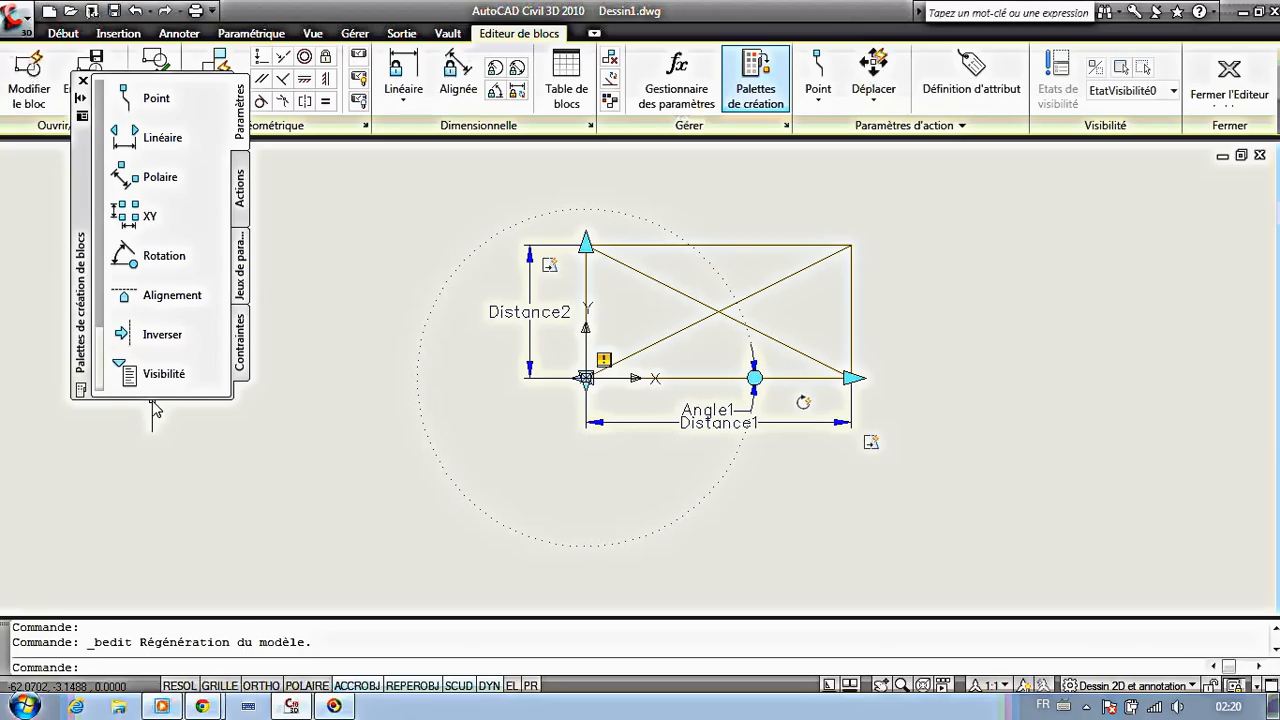
{"action": "left_click_drag", "start_coordinate": [152, 397], "coordinate": [152, 545]}
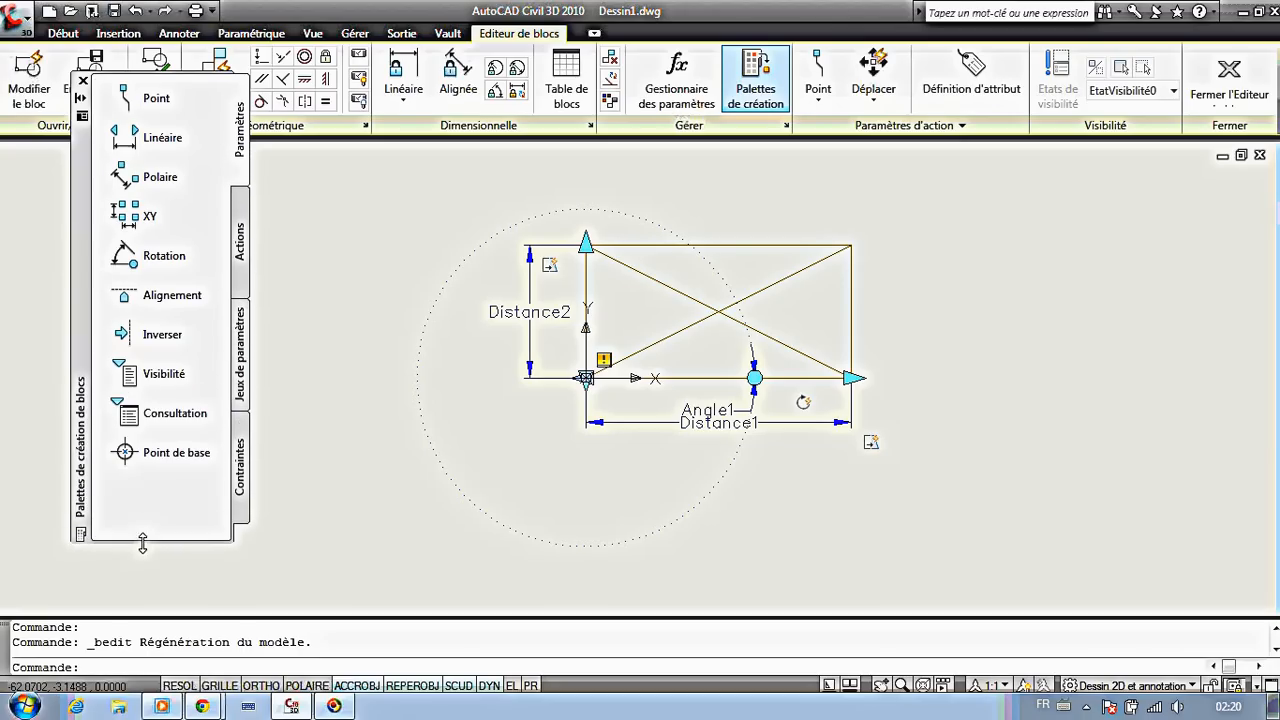
{"action": "left_click", "coordinate": [158, 418]}
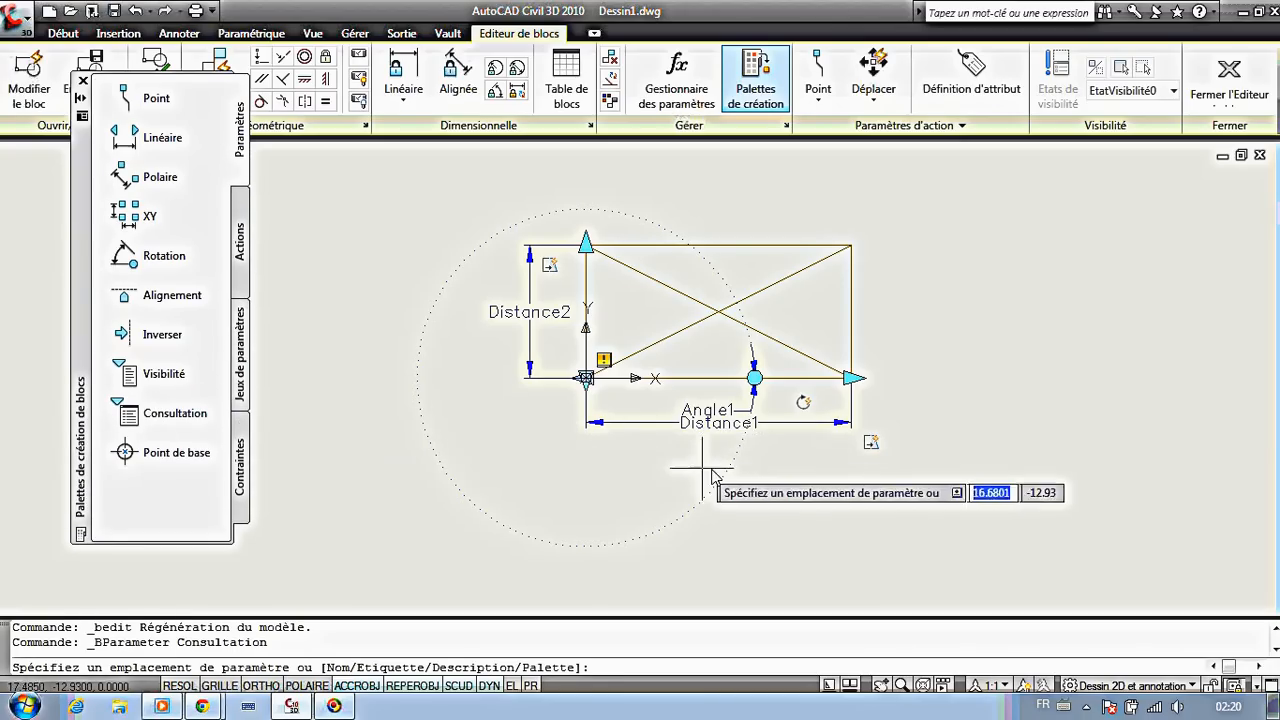
{"action": "left_click", "coordinate": [795, 447]}
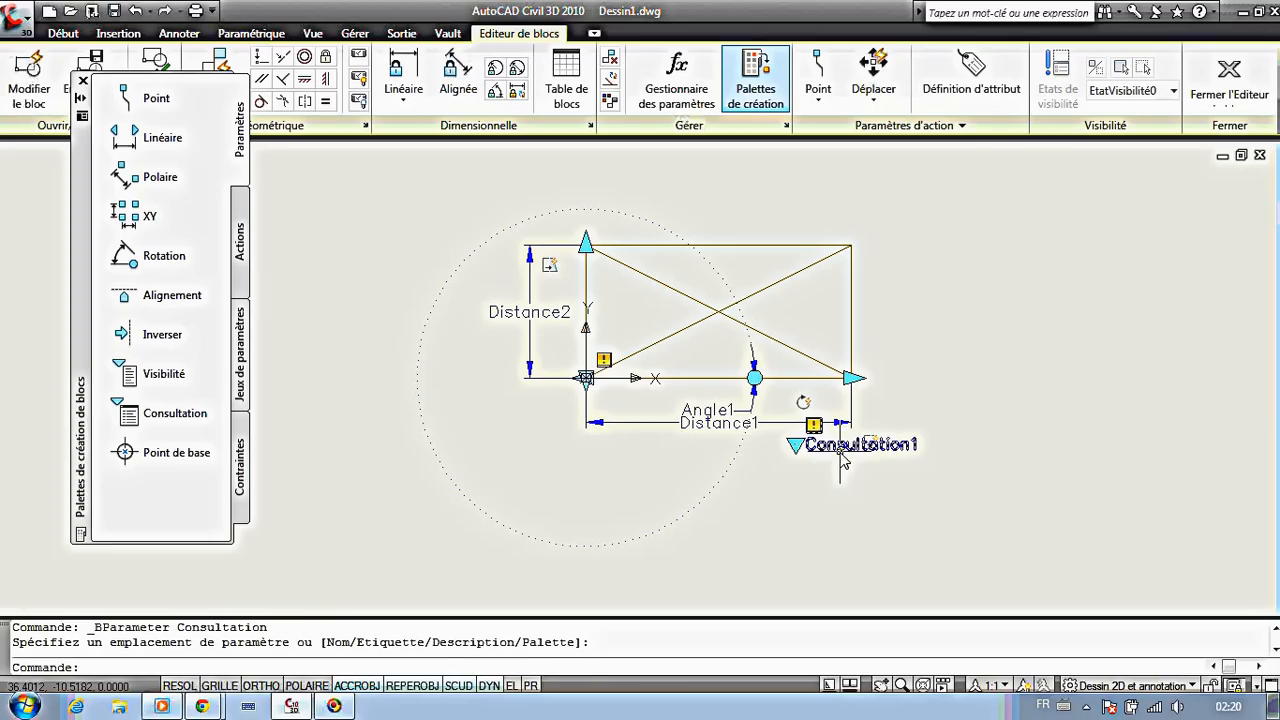
Add a Consultation action to the Consultation1 parameter so that its property lookup table opens.
{"action": "left_click", "coordinate": [241, 262]}
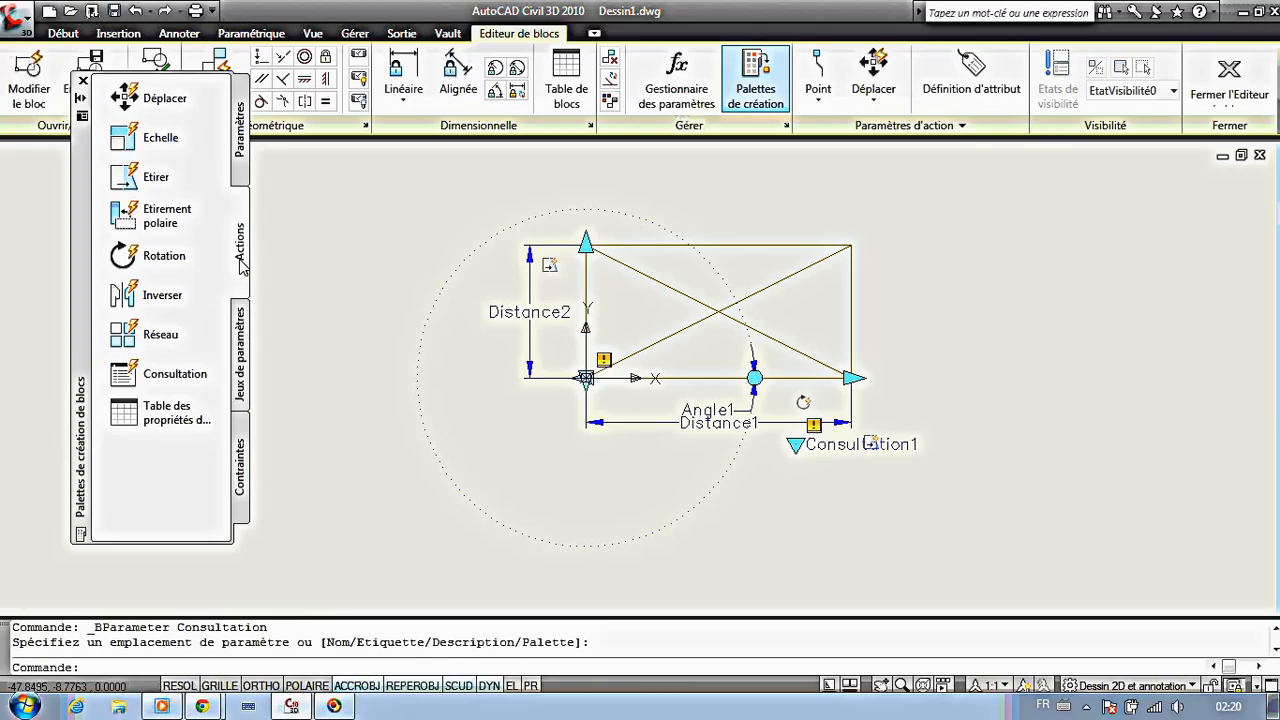
{"action": "left_click", "coordinate": [168, 376]}
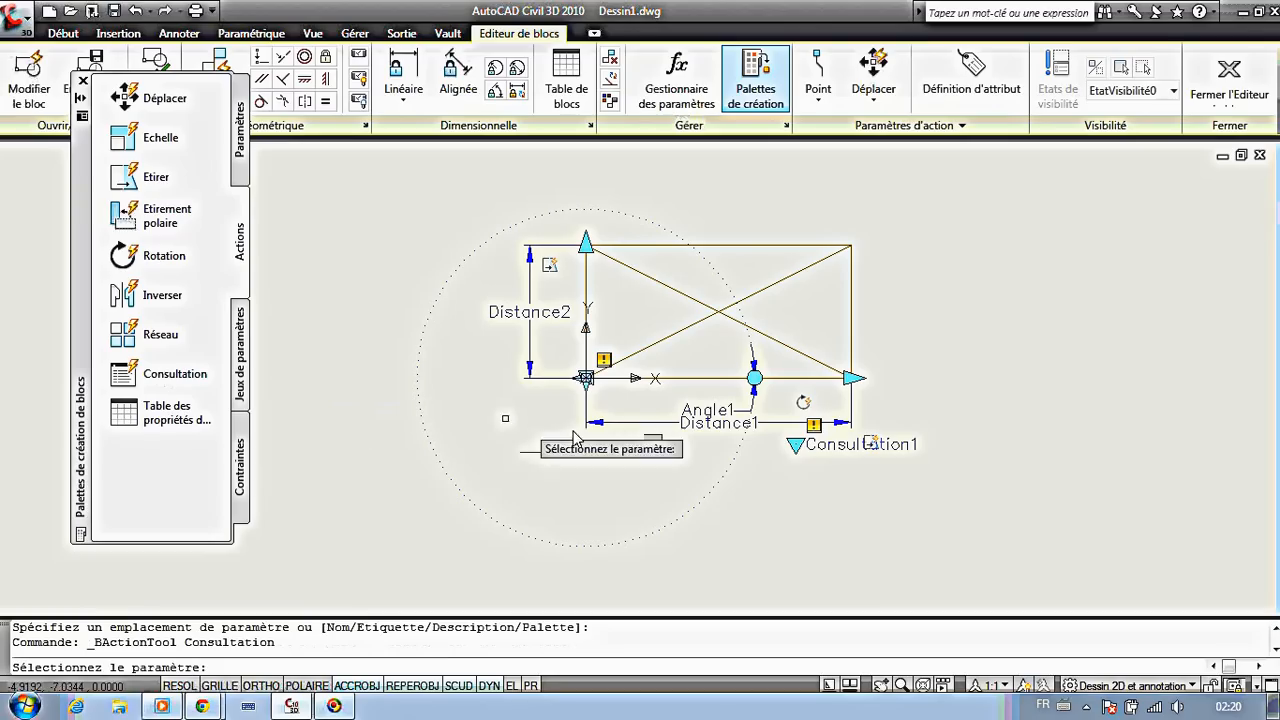
{"action": "left_click", "coordinate": [858, 460]}
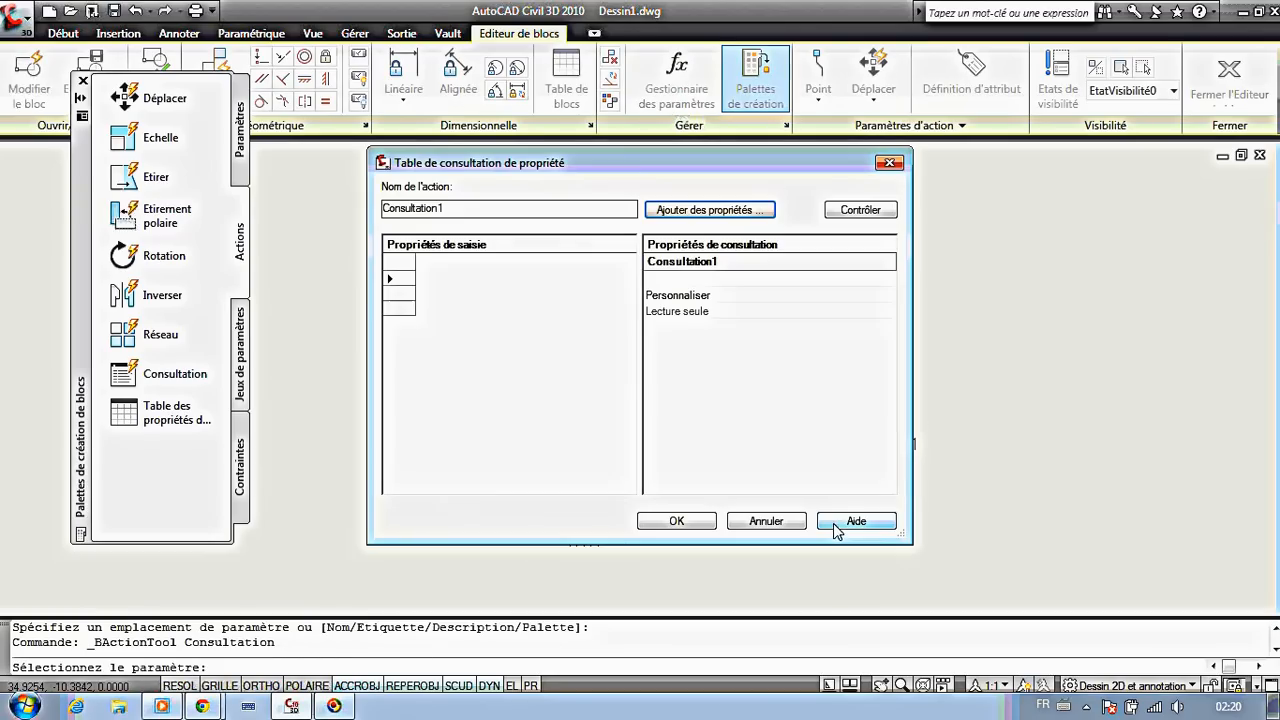
{"action": "left_click", "coordinate": [709, 209]}
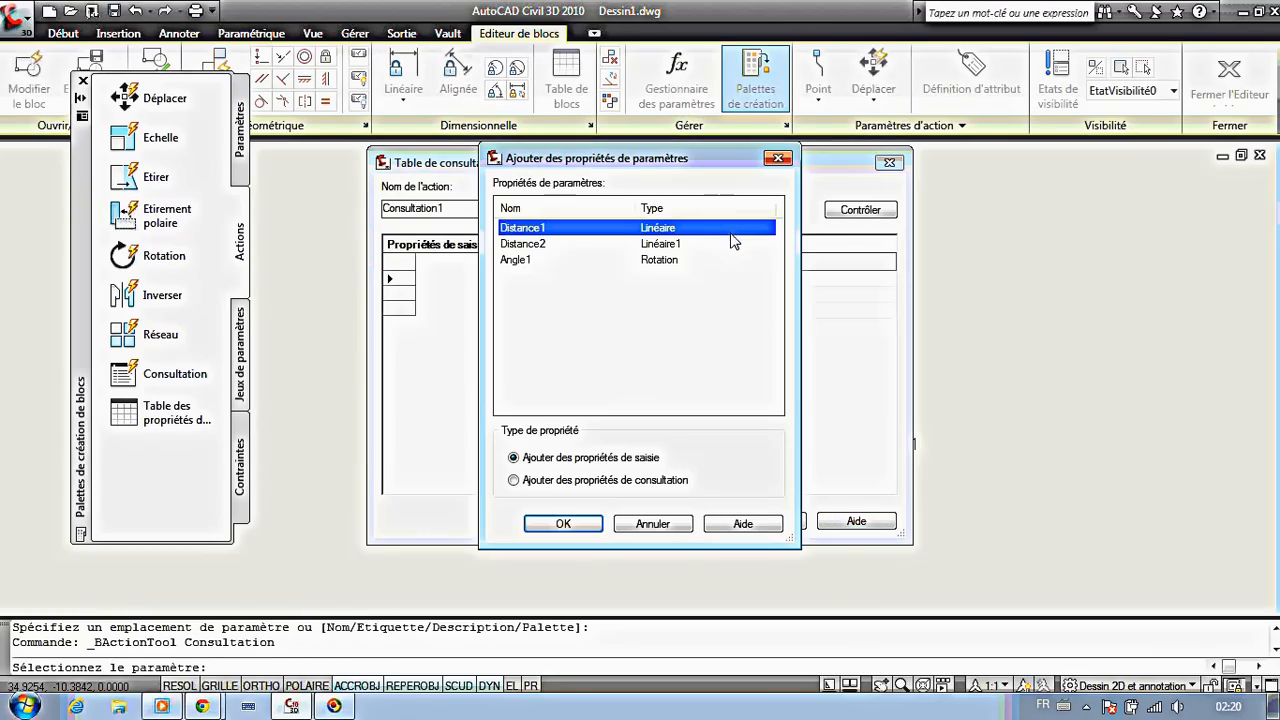
{"action": "left_click", "coordinate": [536, 247]}
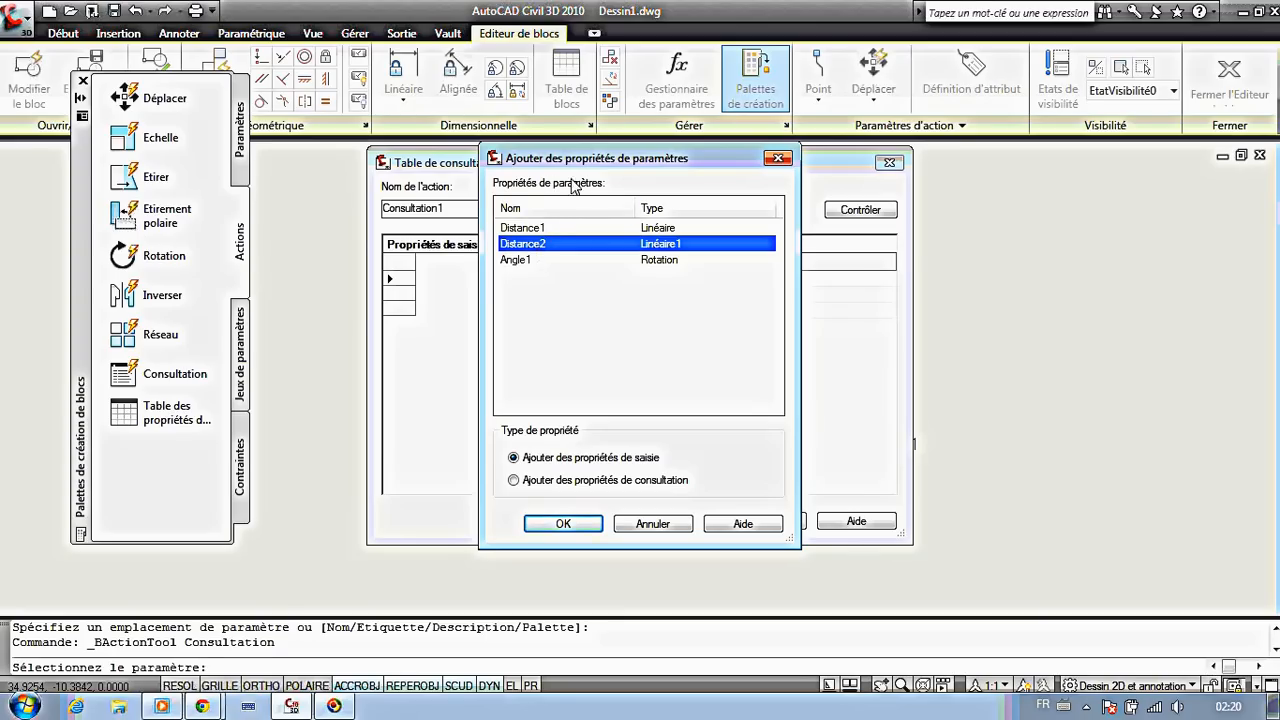
{"action": "left_click_drag", "start_coordinate": [615, 167], "coordinate": [565, 203]}
{"action": "left_click", "coordinate": [583, 560]}
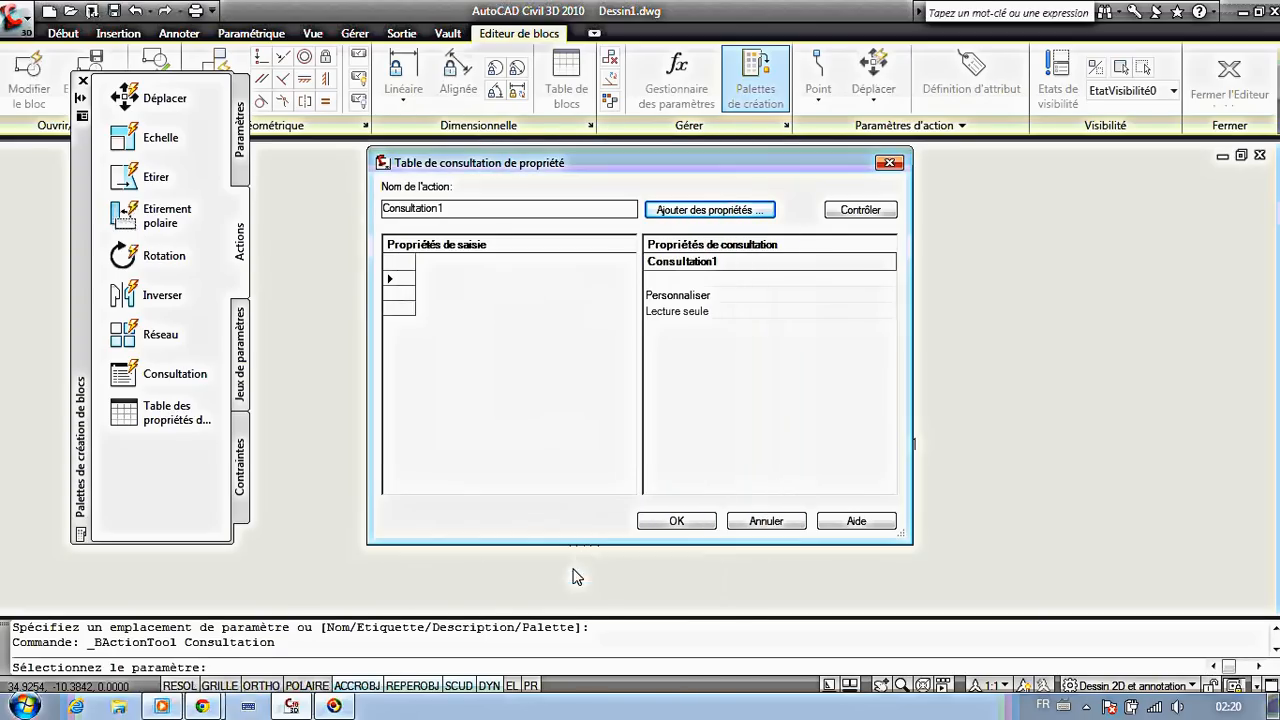
Add the linear parameter Distance1 as an input property of the lookup table.
{"action": "mouse_move", "coordinate": [644, 164]}
{"action": "left_mouse_down"}
{"action": "mouse_move", "coordinate": [343, 284]}
{"action": "mouse_move", "coordinate": [285, 252]}
{"action": "mouse_move", "coordinate": [1048, 154]}
{"action": "mouse_move", "coordinate": [668, 155]}
{"action": "left_mouse_up"}
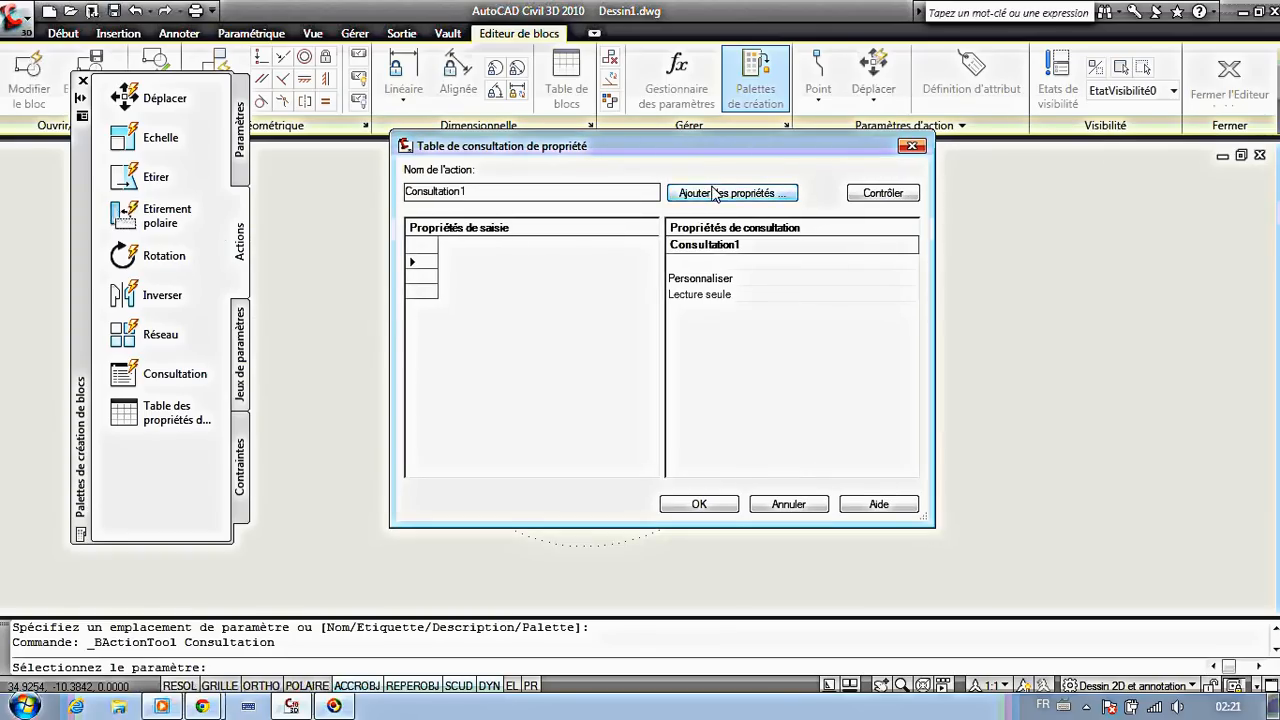
{"action": "left_click", "coordinate": [755, 193]}
{"action": "left_click", "coordinate": [505, 563]}
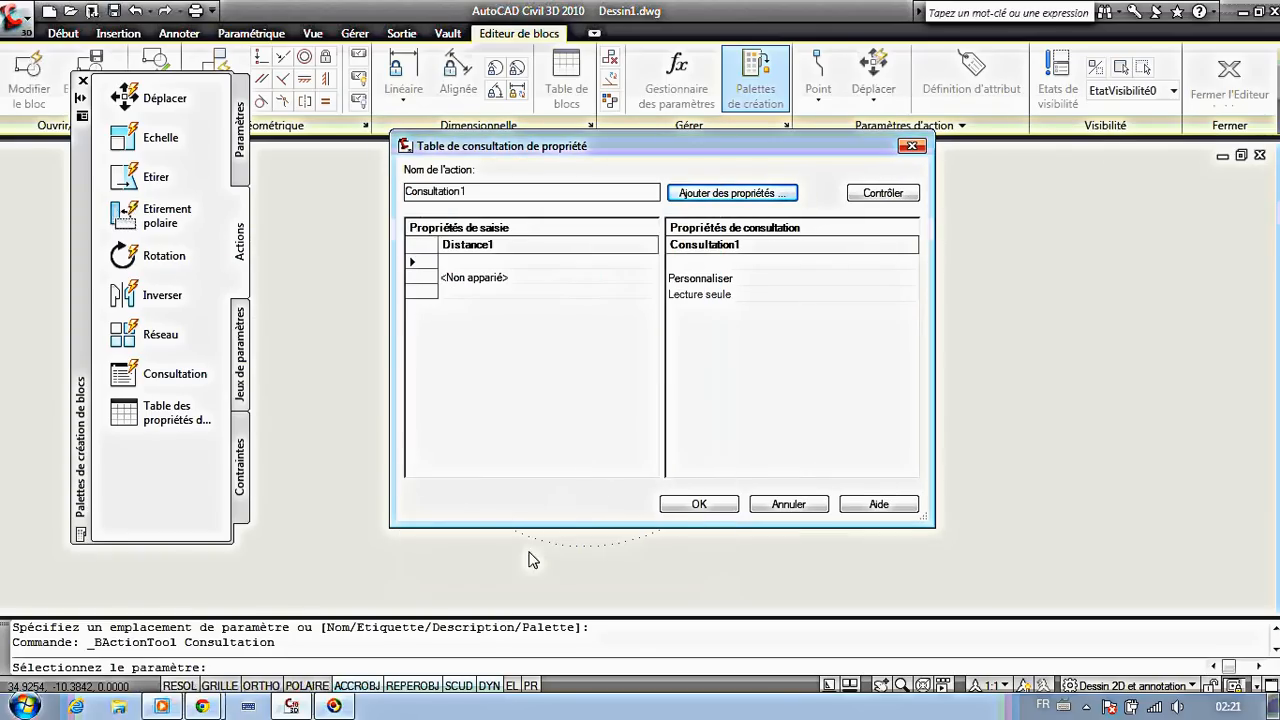
Enter 100, 200 and 300 as the Distance1 input values in the lookup table.
{"action": "left_click", "coordinate": [480, 264]}
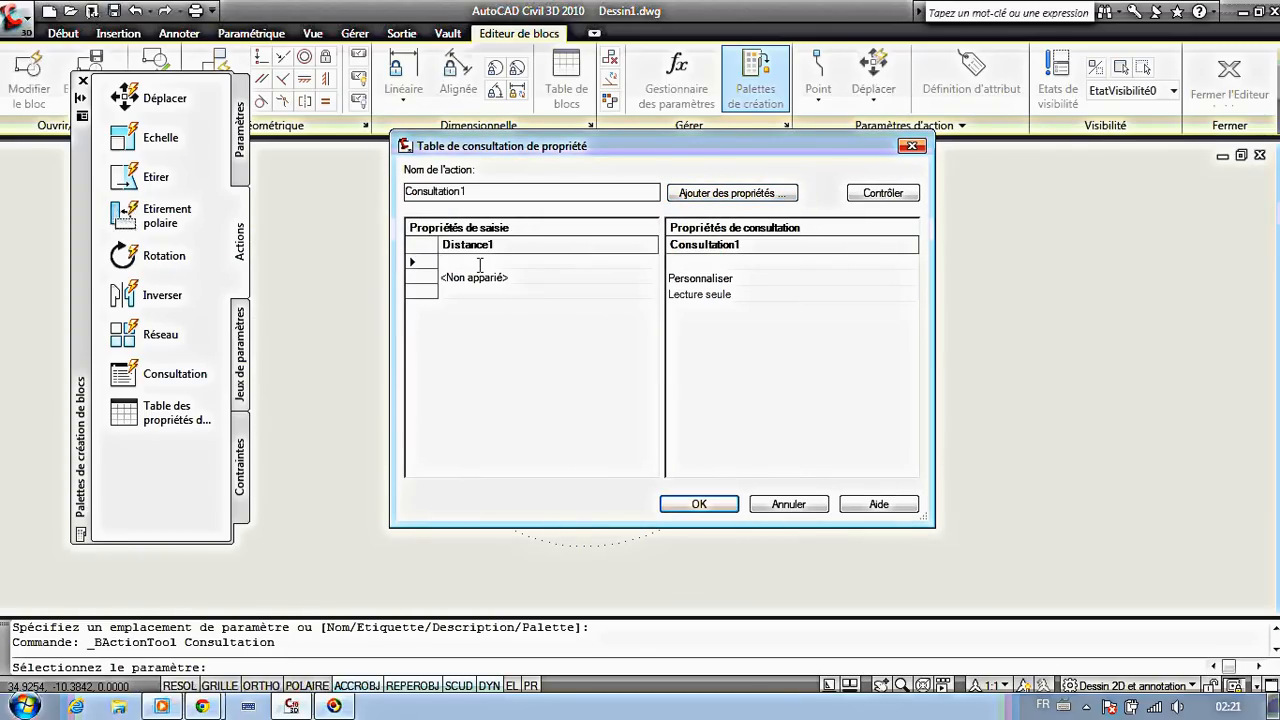
{"action": "key", "text": "Caps_Lock"}
{"action": "type", "text": "1"}
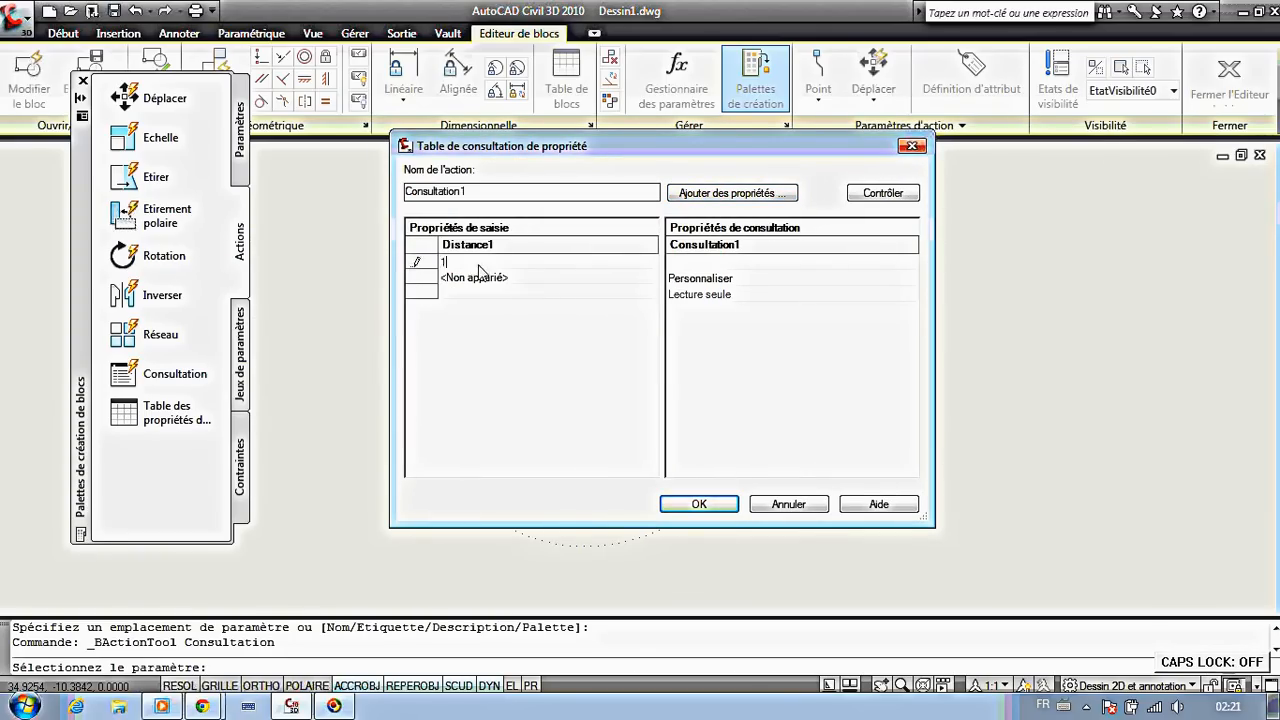
{"action": "type", "text": "00"}
{"action": "key", "text": "Return"}
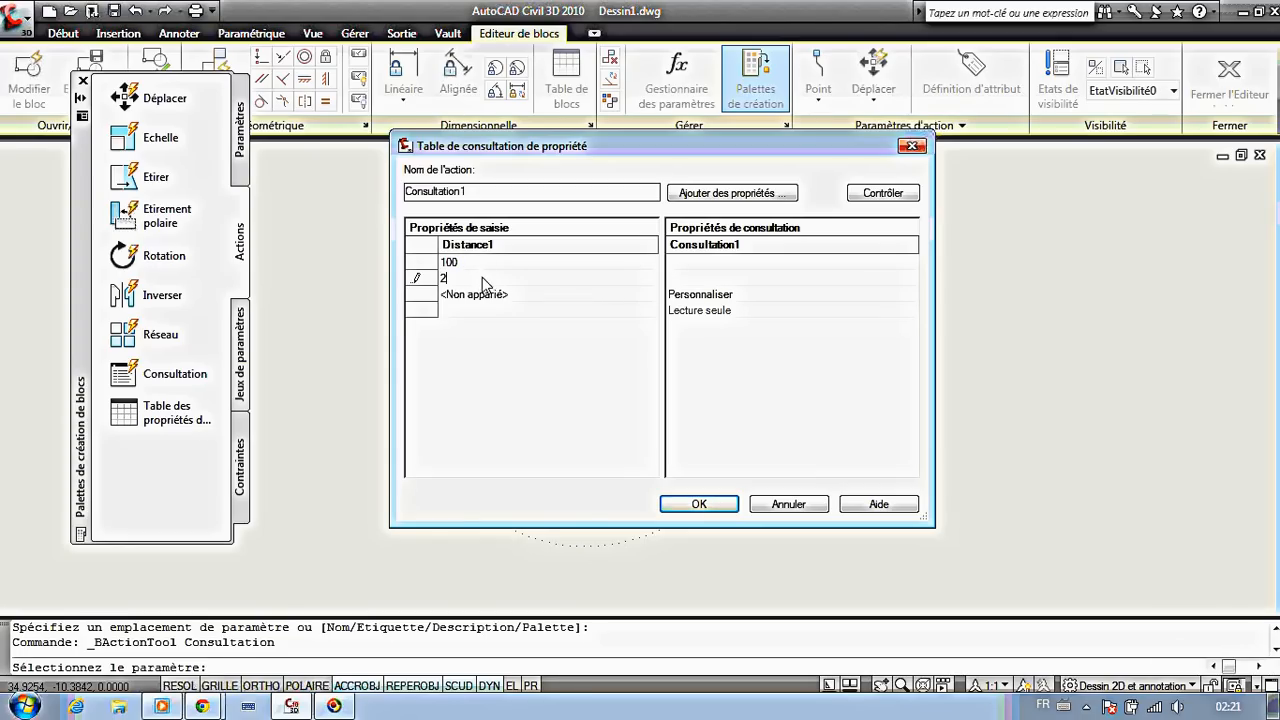
{"action": "type", "text": "200"}
{"action": "key", "text": "Return"}
{"action": "left_click", "coordinate": [493, 295]}
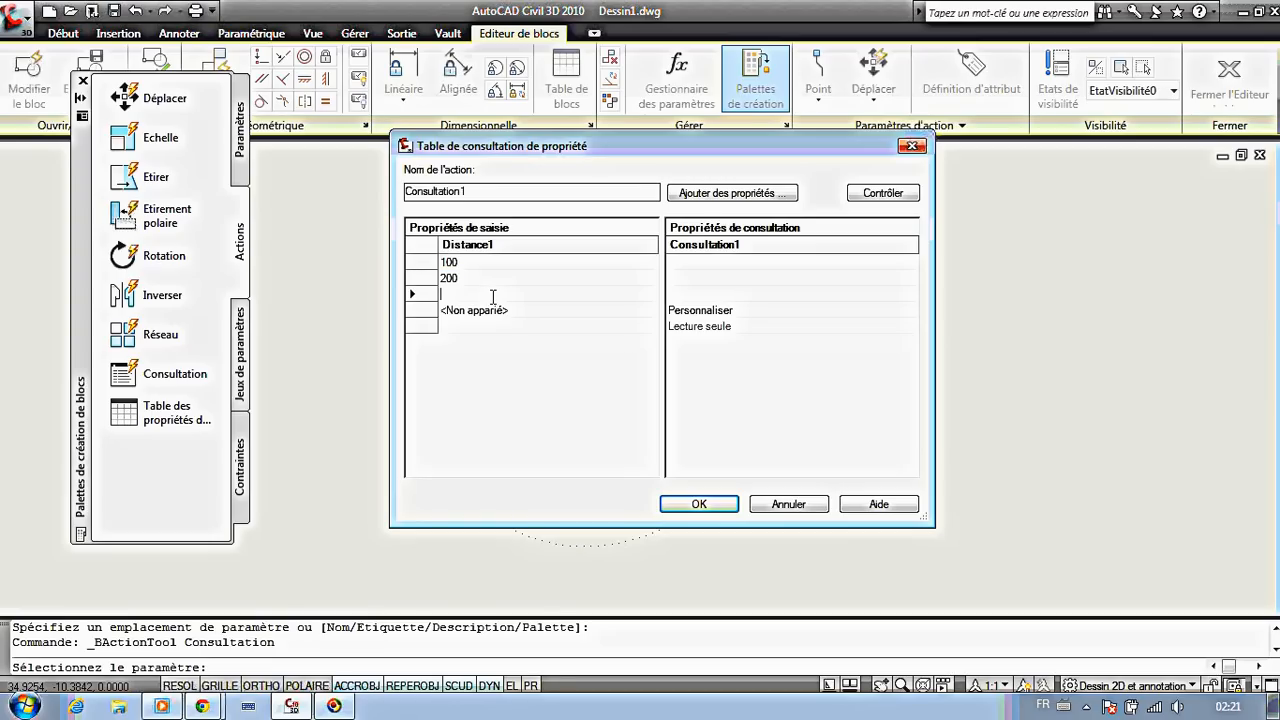
{"action": "type", "text": "300"}
{"action": "key", "text": "Return"}
Enter the matching Consultation1 labels 100, 200 and 300, accept the table, and close the block editor with the changes saved.
{"action": "left_click", "coordinate": [710, 263]}
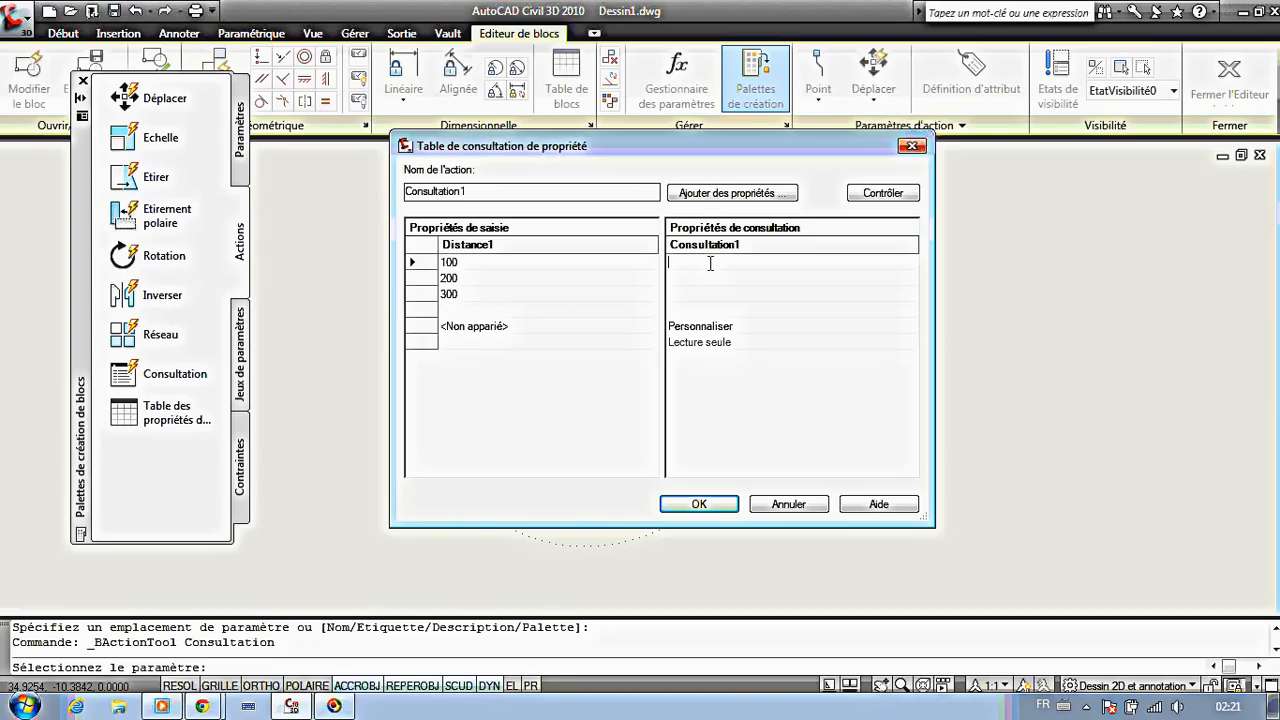
{"action": "type", "text": "100"}
{"action": "key", "text": "Return"}
{"action": "type", "text": "300"}
{"action": "left_click", "coordinate": [700, 505]}
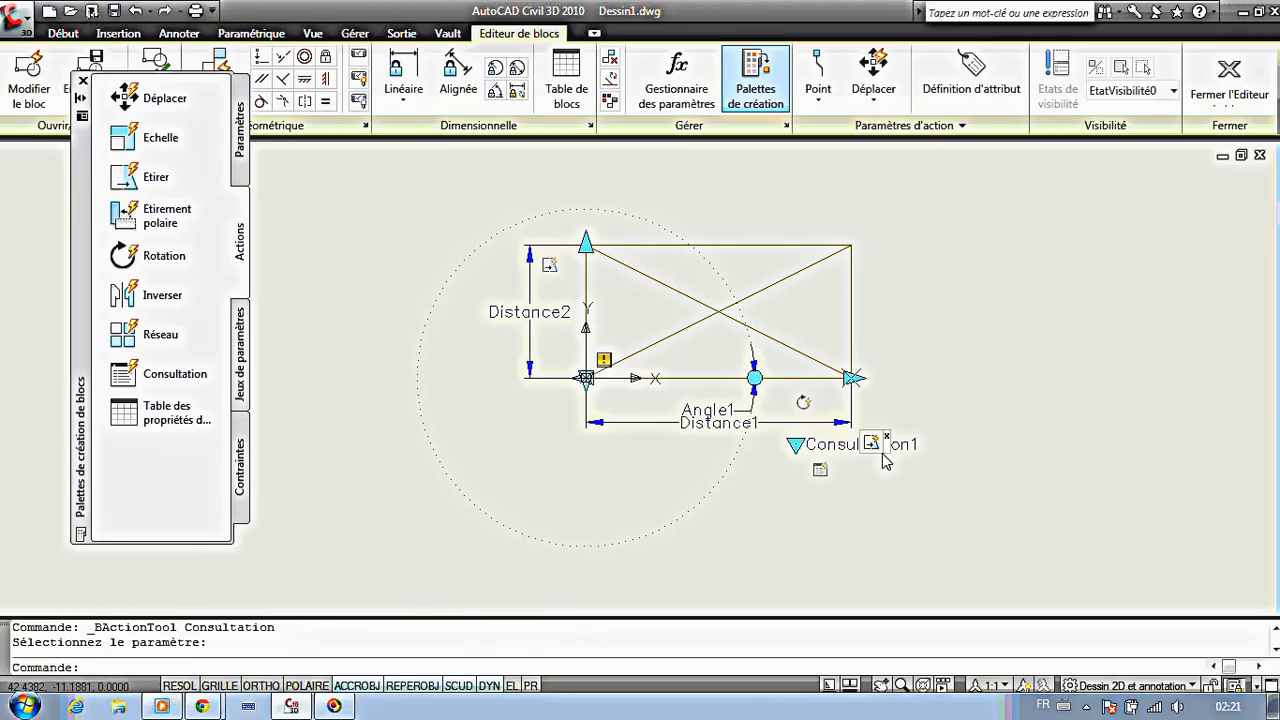
{"action": "left_click", "coordinate": [1237, 76]}
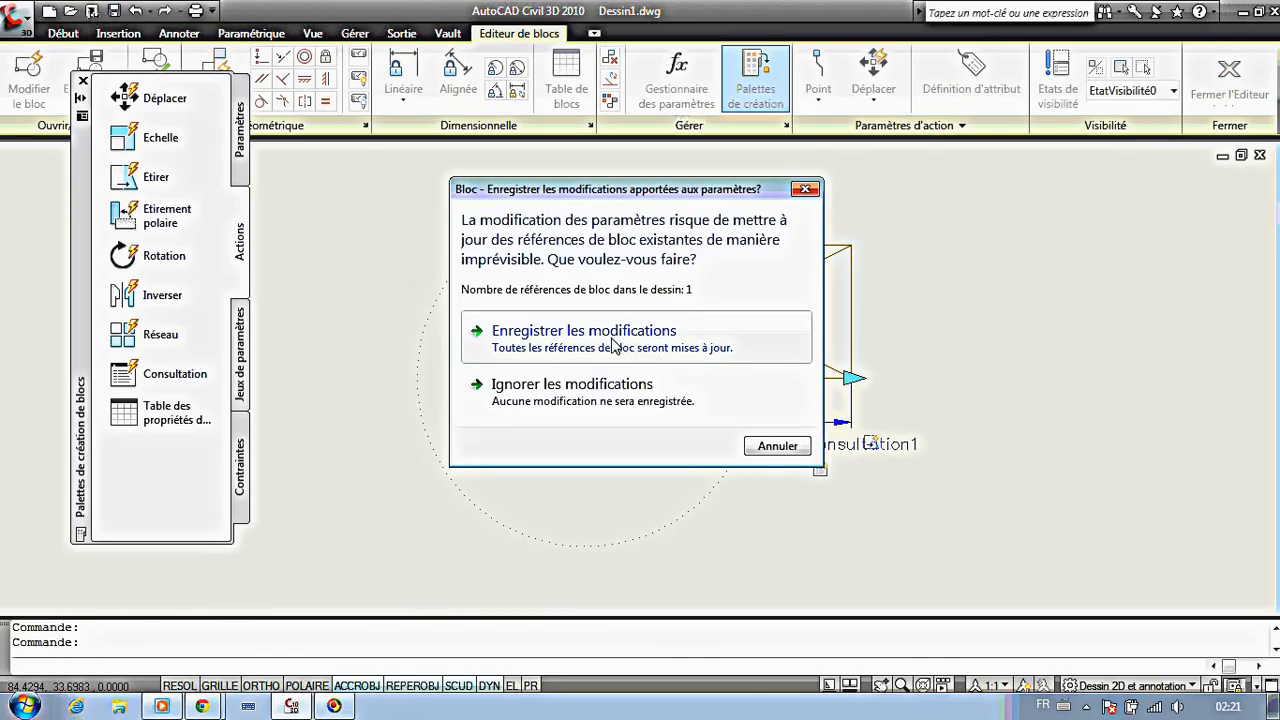
{"action": "left_click", "coordinate": [613, 338]}
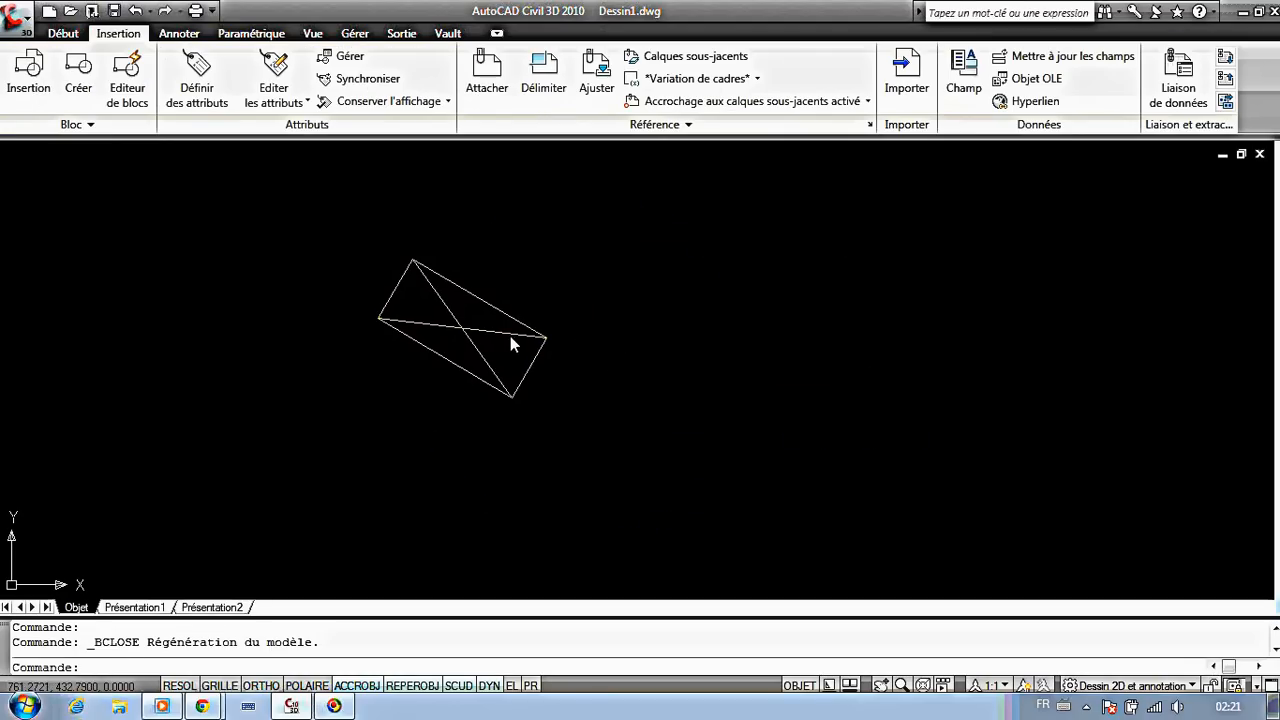
Rotate the section block back to horizontal with its rotation grip, with ortho on.
{"action": "left_click", "coordinate": [474, 304]}
{"action": "left_click", "coordinate": [466, 290]}
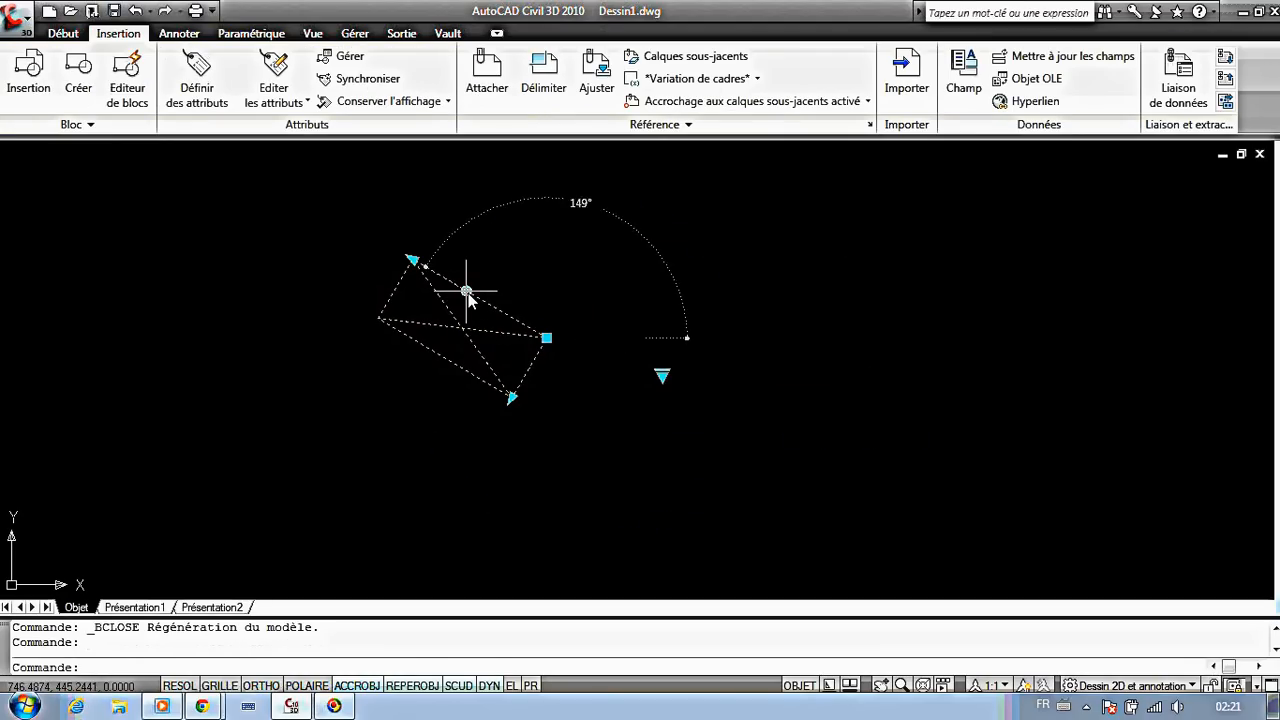
{"action": "key", "text": "F8"}
{"action": "left_click", "coordinate": [787, 320]}
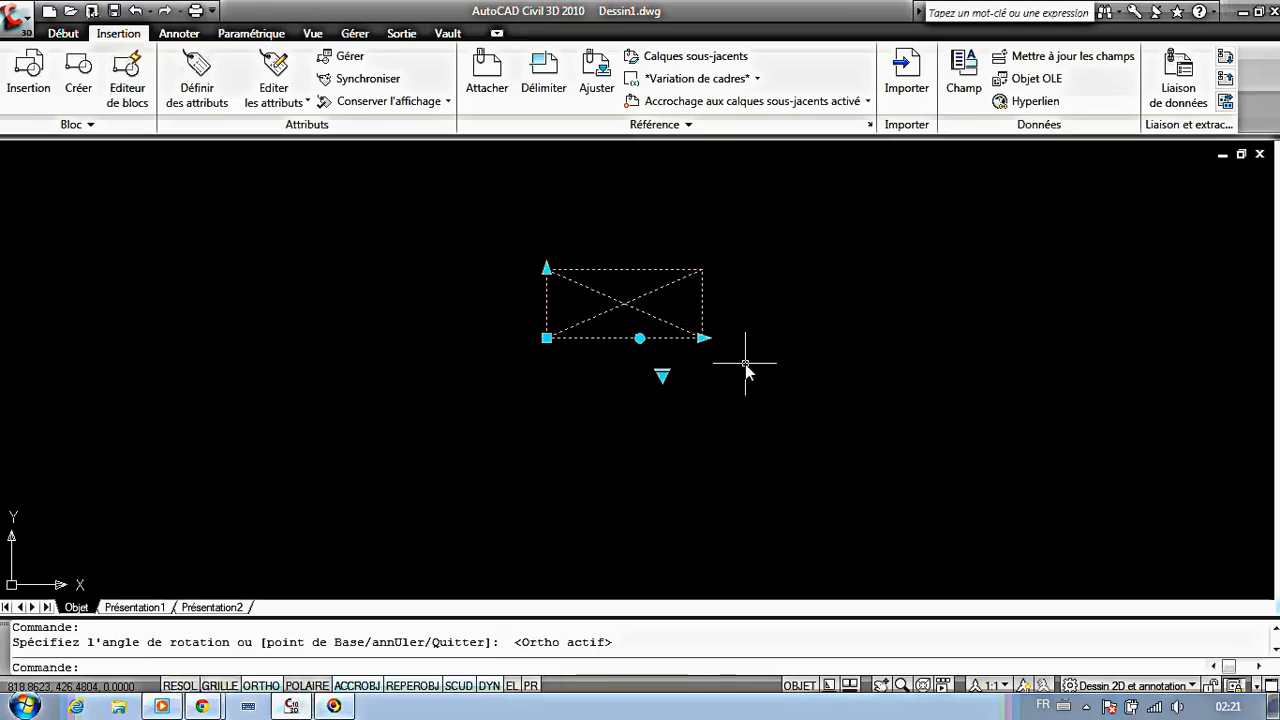
{"action": "key", "text": "Escape"}
Test the block's lookup grip by choosing the 300 width and check the resulting length.
{"action": "left_click", "coordinate": [668, 346]}
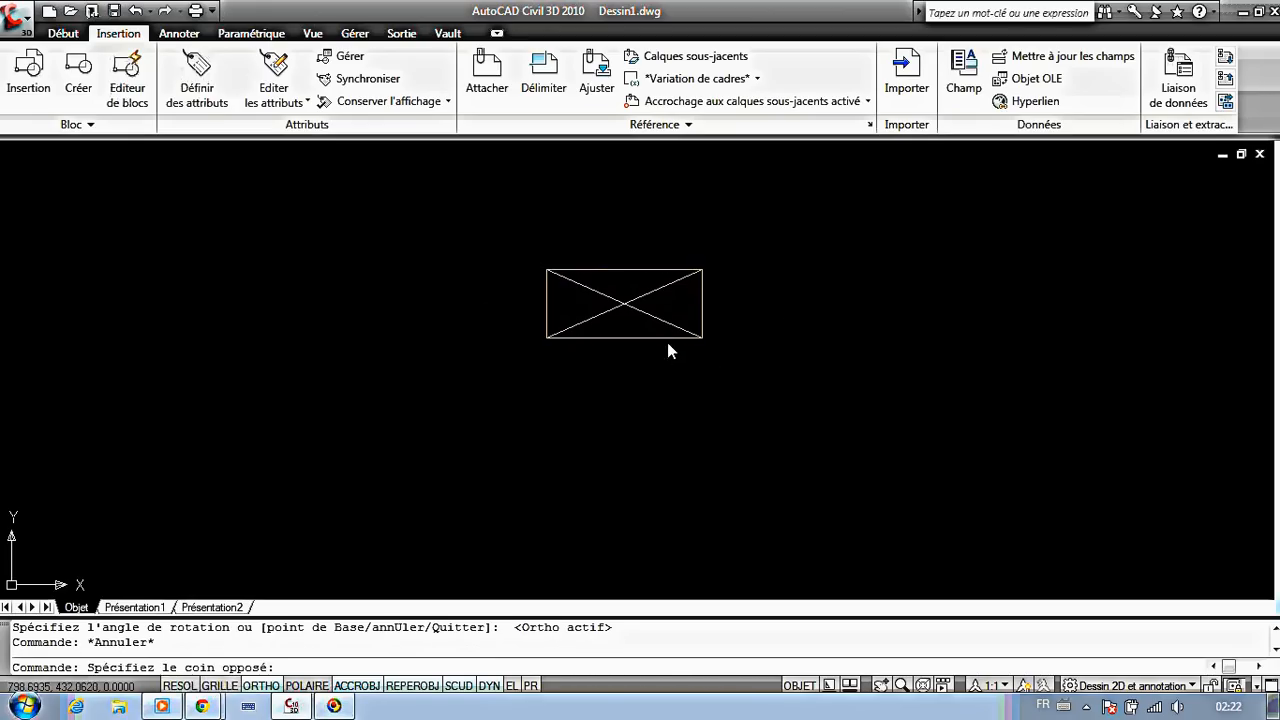
{"action": "left_click", "coordinate": [664, 336]}
{"action": "left_click", "coordinate": [664, 377]}
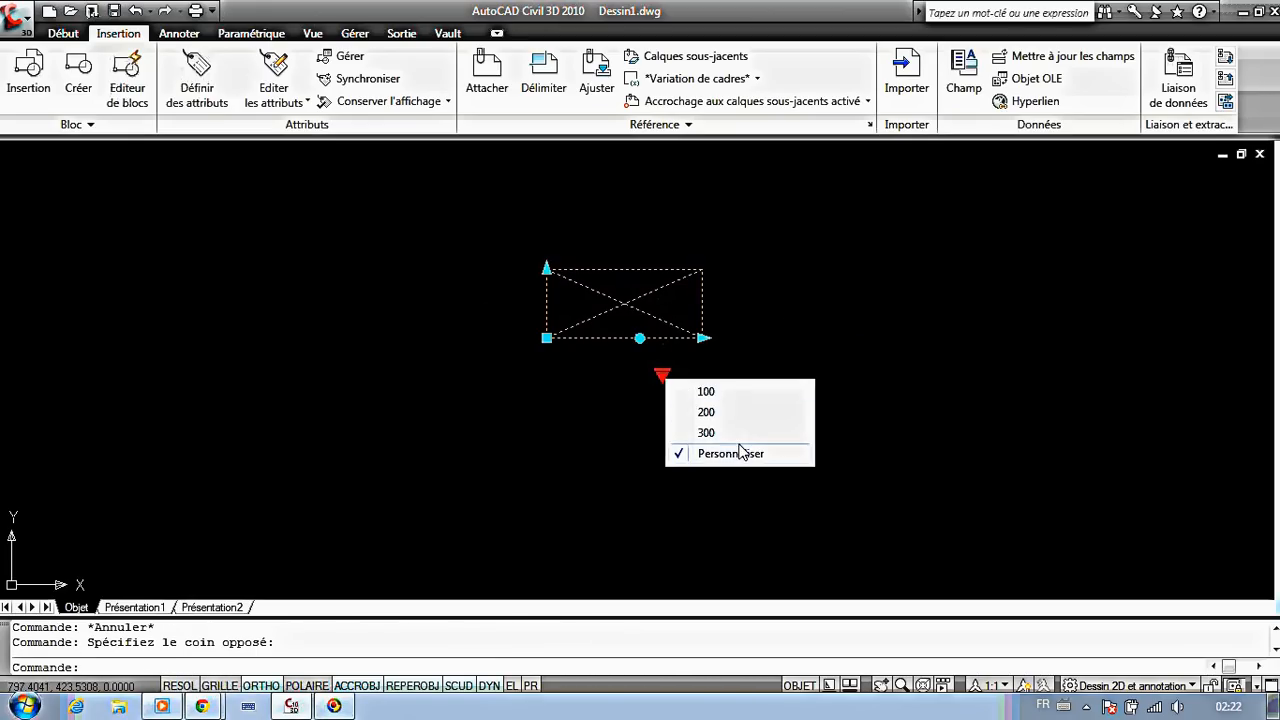
{"action": "left_click", "coordinate": [733, 421]}
{"action": "scroll", "coordinate": [492, 374], "scroll_direction": "down", "scroll_amount": 9}
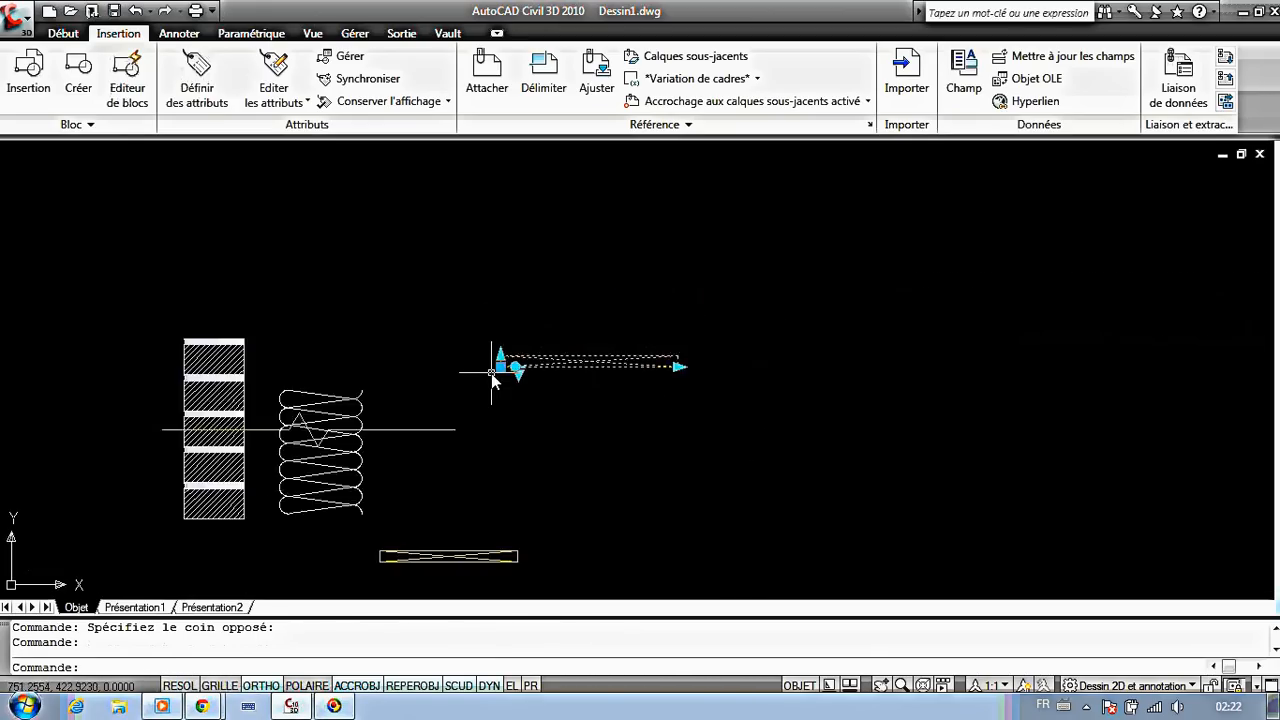
{"action": "scroll", "coordinate": [492, 374], "scroll_direction": "up", "scroll_amount": 4}
{"action": "scroll", "coordinate": [862, 380], "scroll_direction": "up", "scroll_amount": 2}
{"action": "mouse_move", "coordinate": [874, 348]}
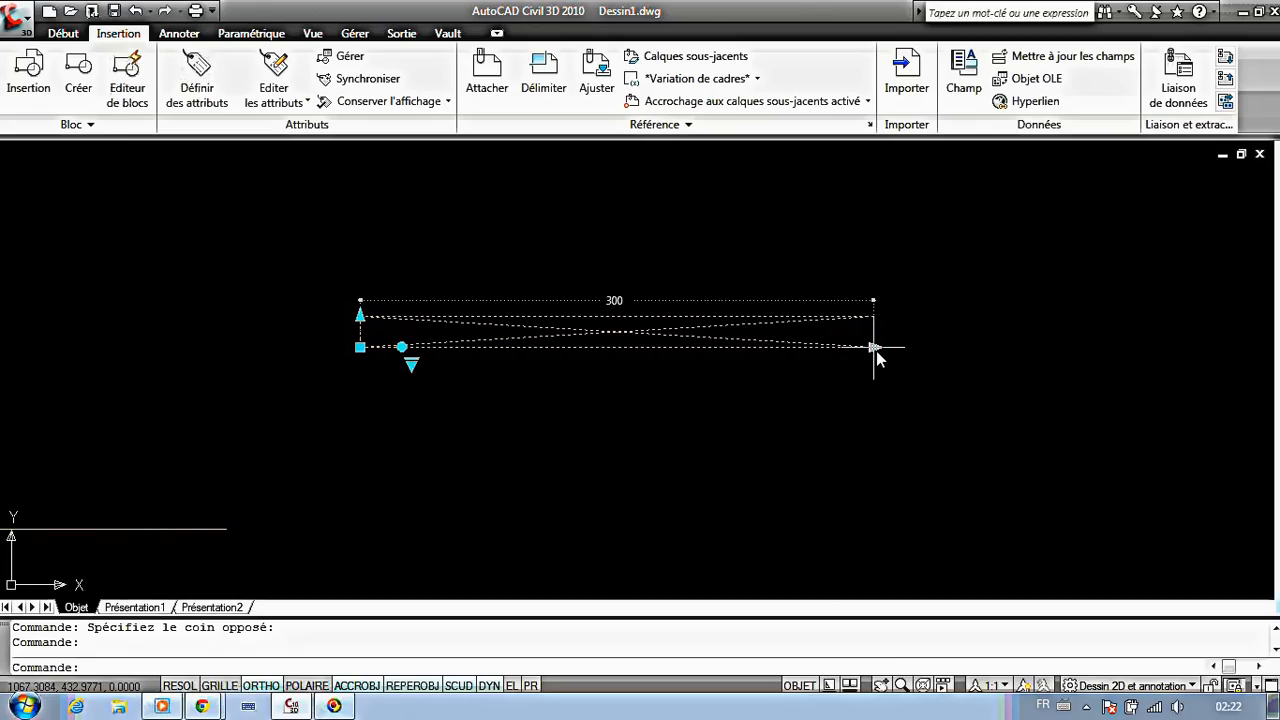
Switch the block's lookup width to 100 and check the resulting length.
{"action": "left_click", "coordinate": [410, 365]}
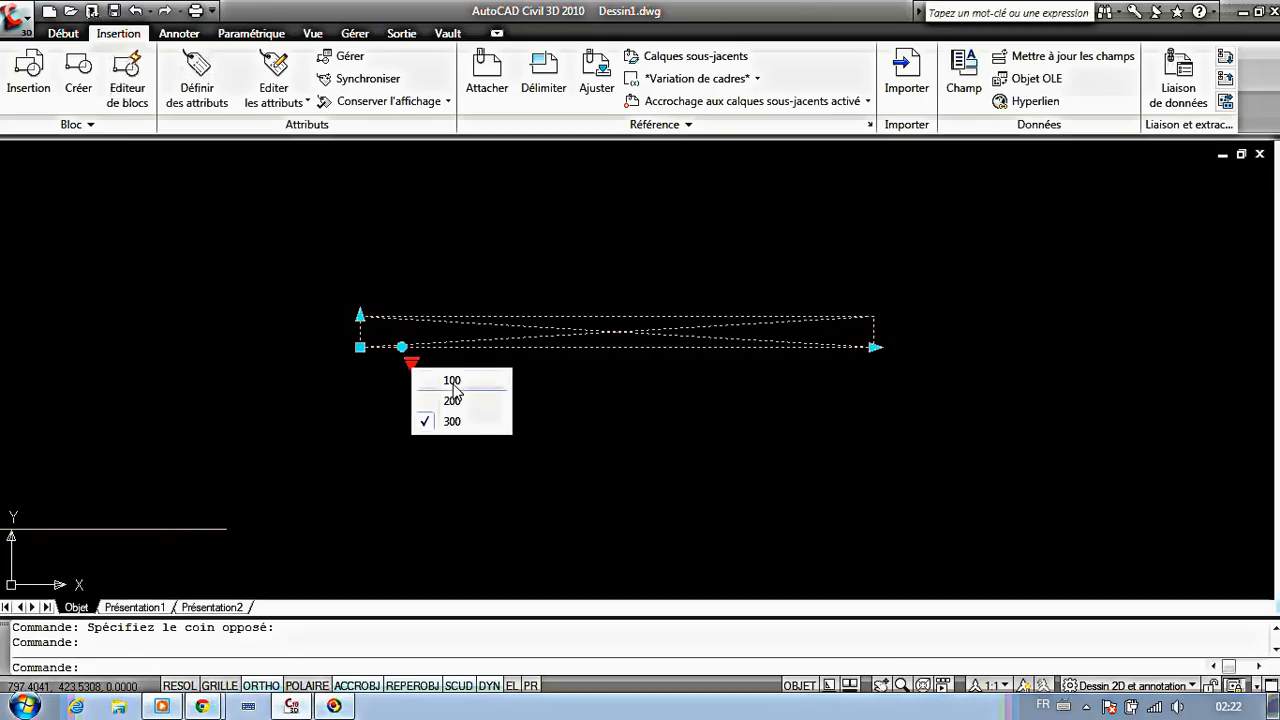
{"action": "left_click", "coordinate": [425, 376]}
{"action": "scroll", "coordinate": [401, 366], "scroll_direction": "up", "scroll_amount": 2}
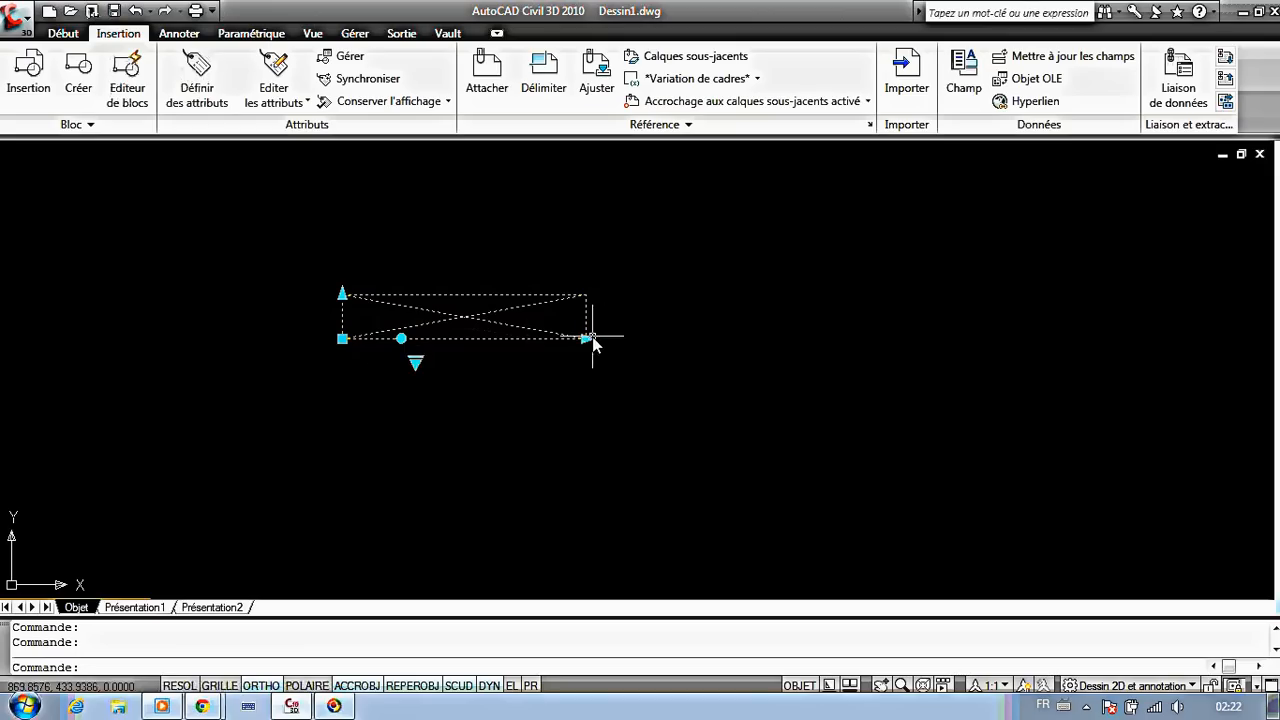
{"action": "mouse_move", "coordinate": [587, 340]}
{"action": "scroll", "coordinate": [443, 320], "scroll_direction": "up", "scroll_amount": 3}
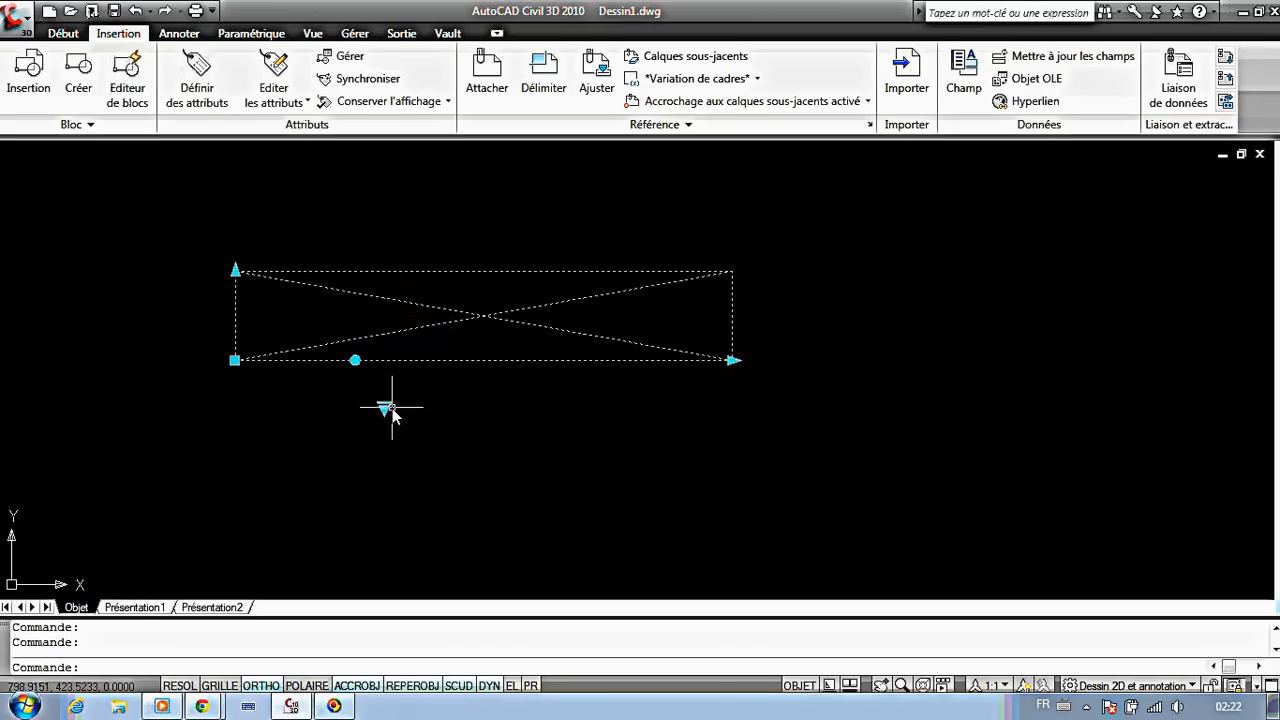
Set the block's lookup width to 200, check its length, and deselect the block.
{"action": "left_click", "coordinate": [386, 408]}
{"action": "left_click", "coordinate": [436, 442]}
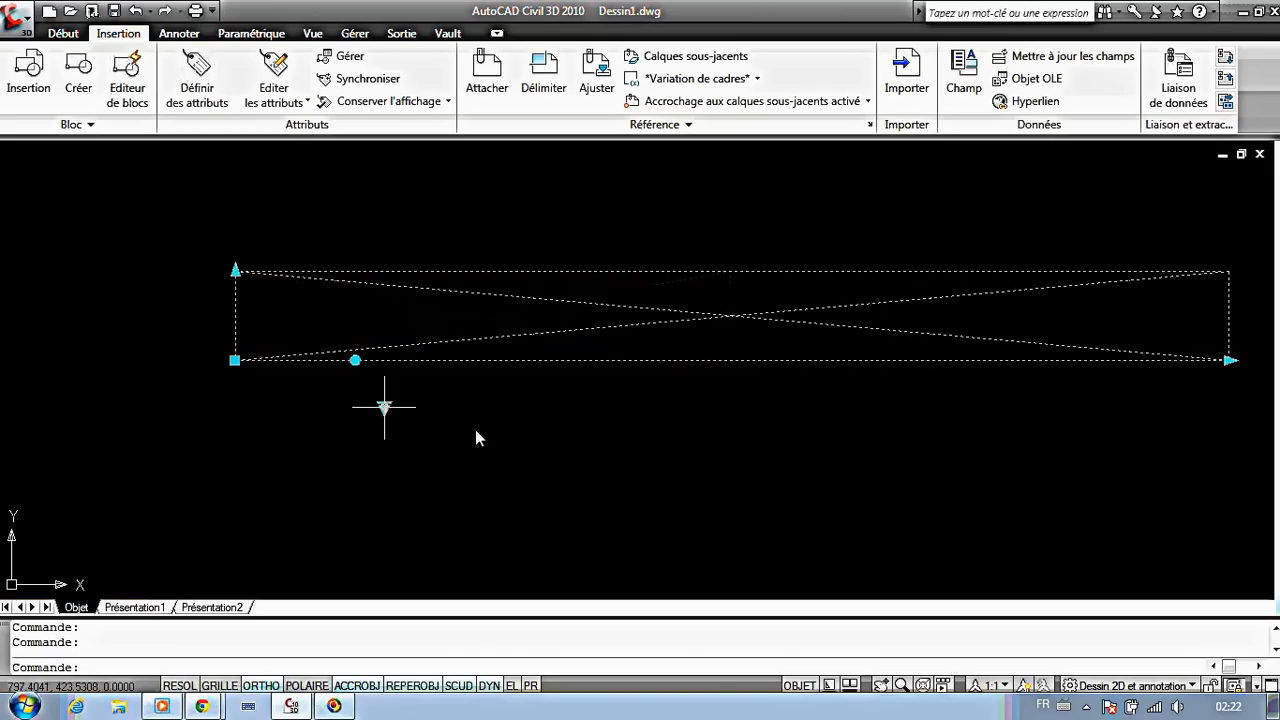
{"action": "scroll", "coordinate": [623, 354], "scroll_direction": "down", "scroll_amount": 2}
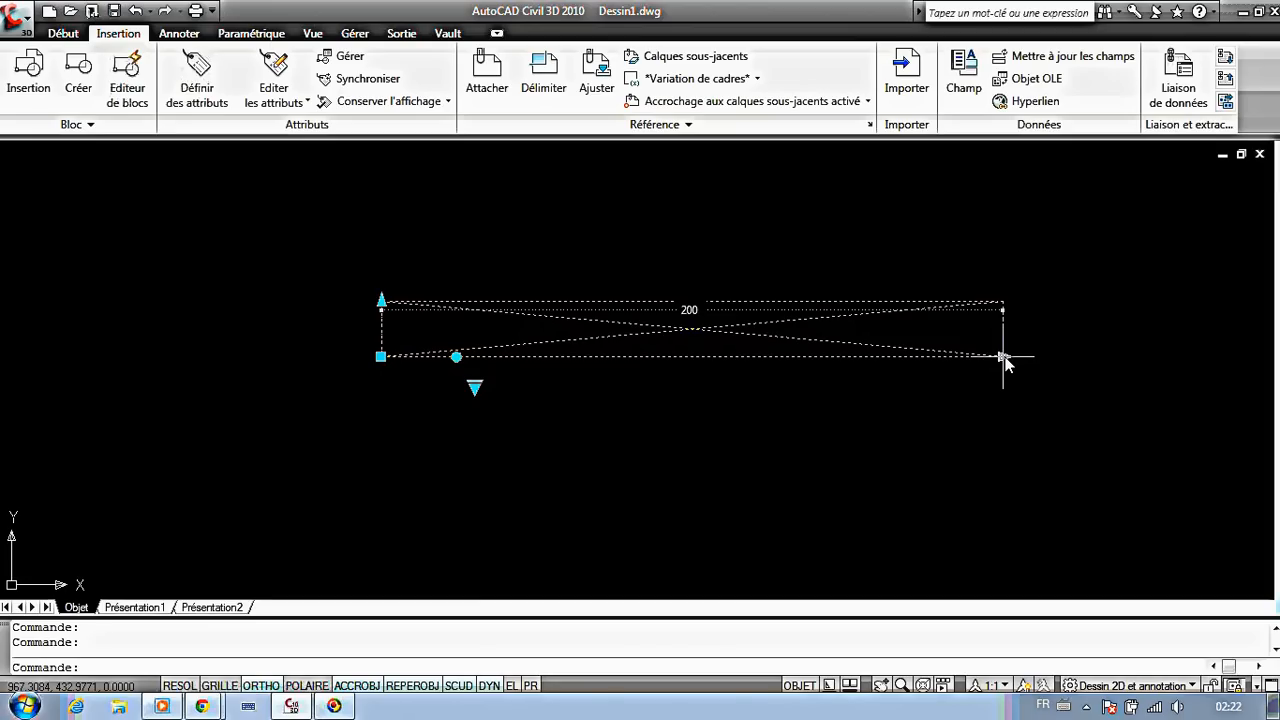
{"action": "key", "text": "Escape"}
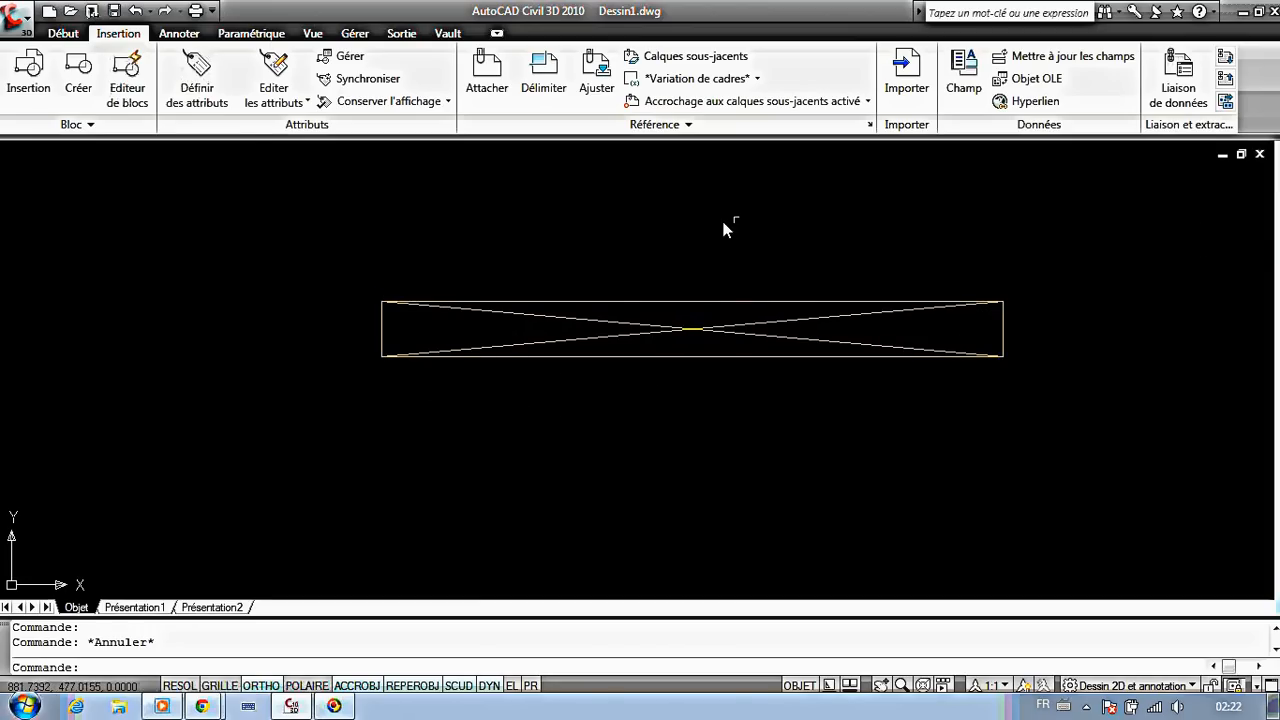
Select the wood section block and open the "section bois" definition in the block editor.
{"action": "left_click", "coordinate": [128, 88]}
{"action": "left_click", "coordinate": [697, 483]}
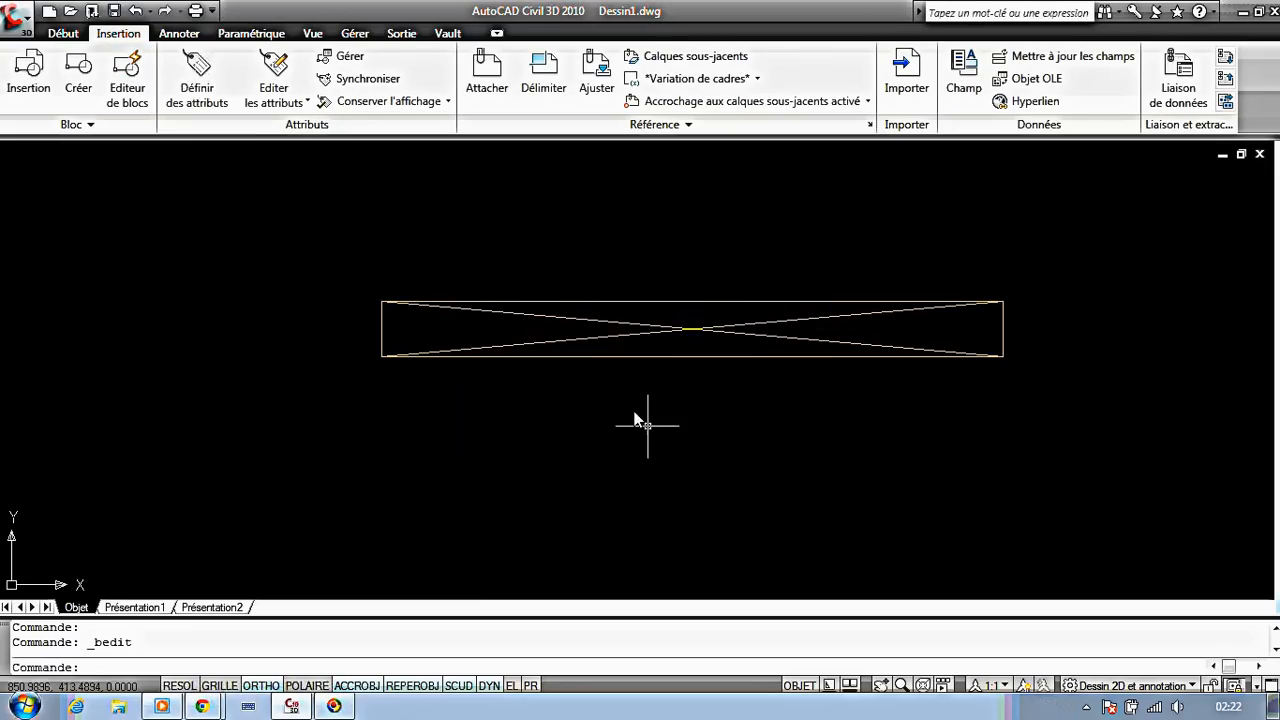
{"action": "left_click", "coordinate": [586, 349]}
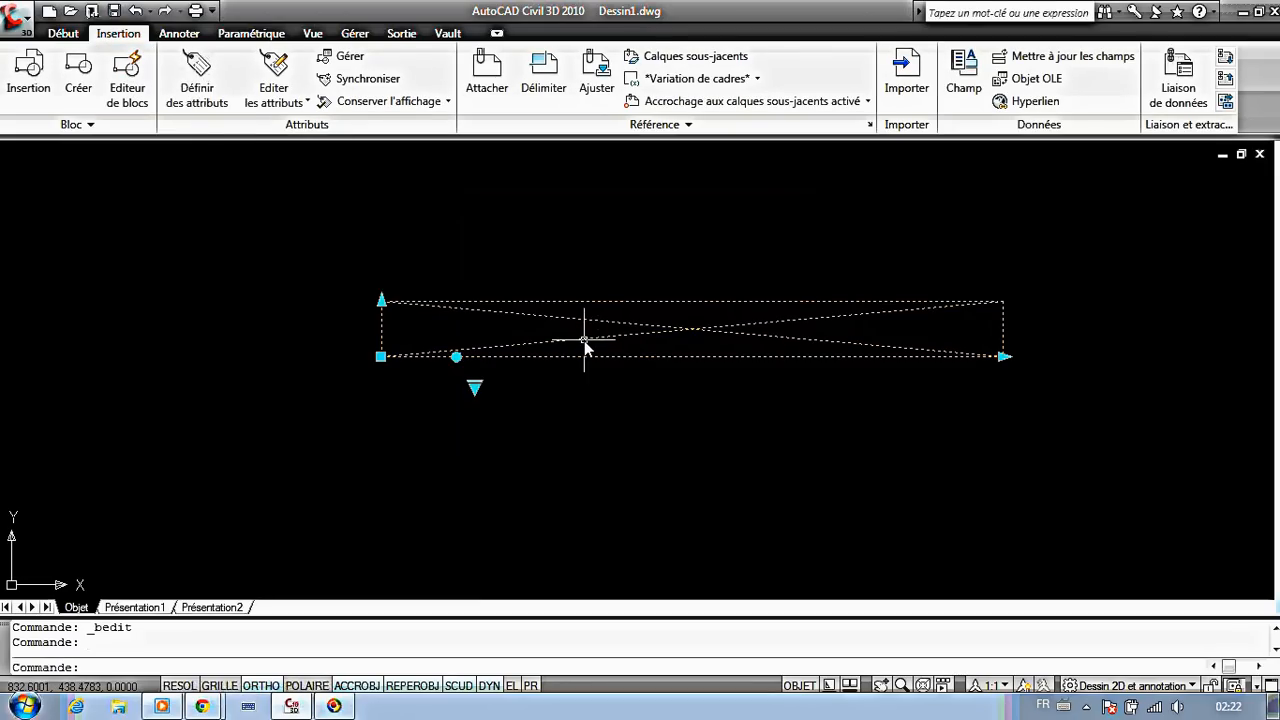
{"action": "left_click", "coordinate": [140, 95]}
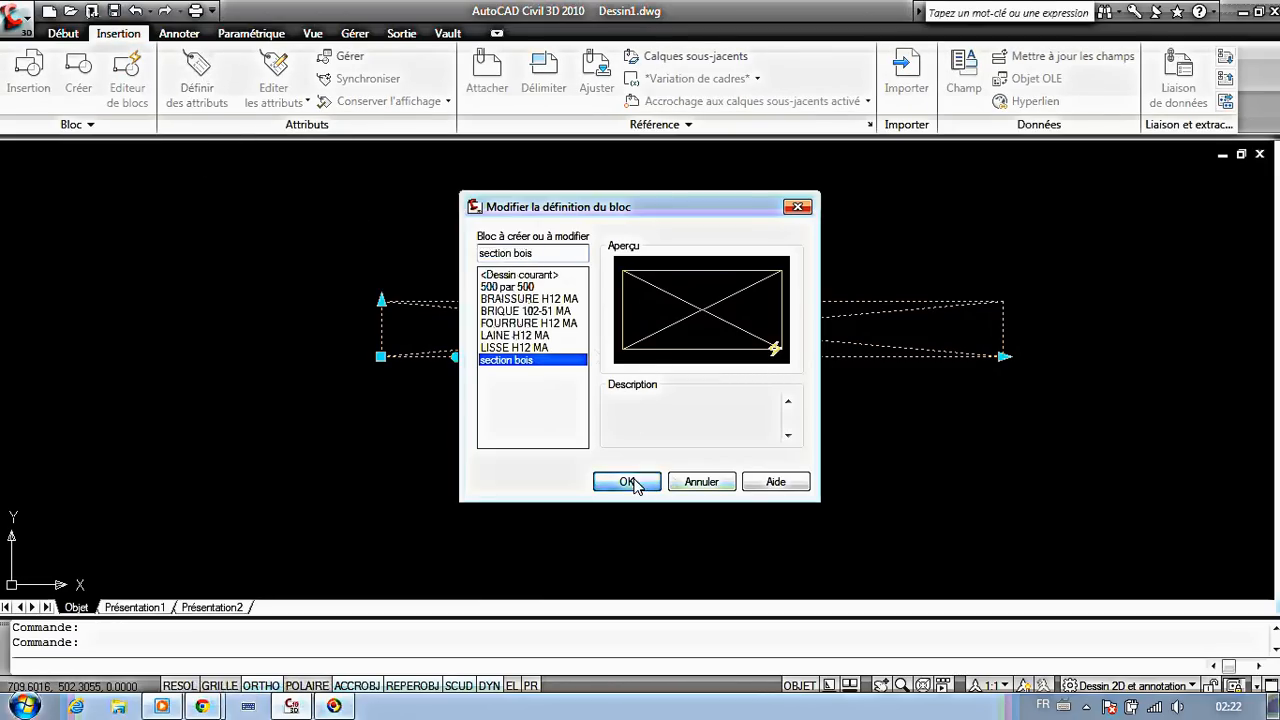
{"action": "left_click", "coordinate": [627, 482]}
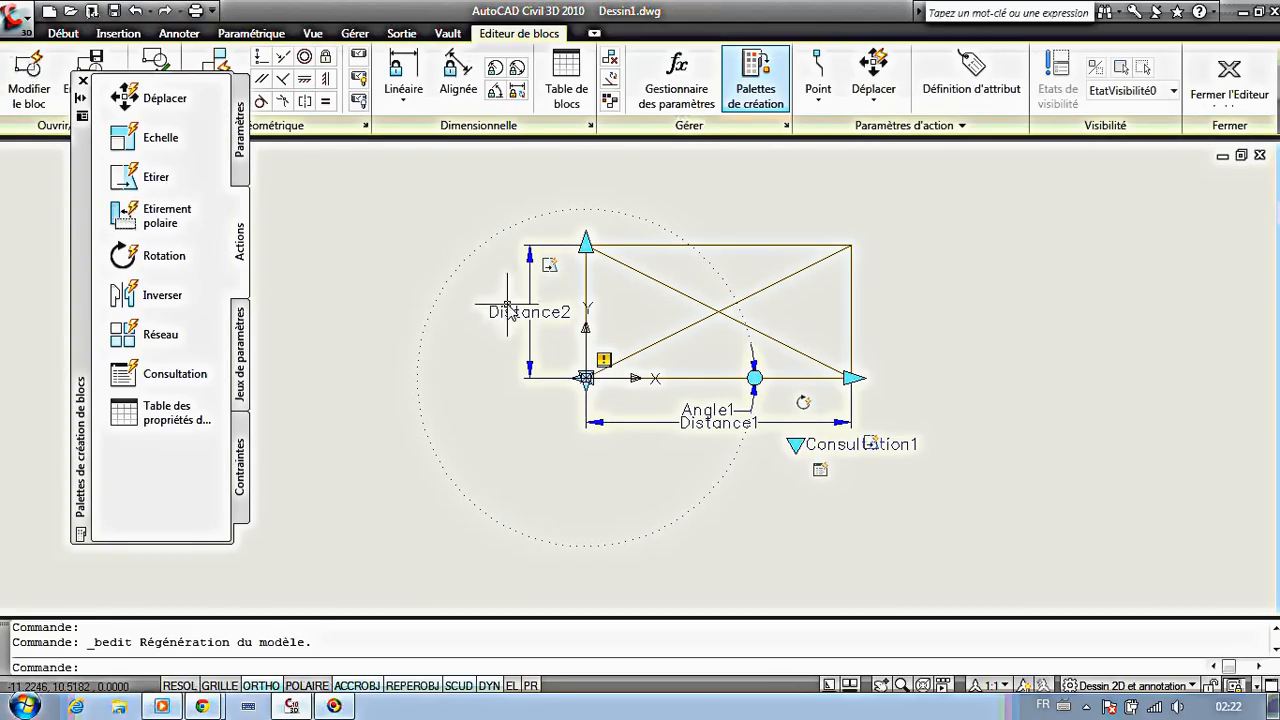
Display the Consultation1 action's lookup table and add Distance2 as an input property.
{"action": "left_click", "coordinate": [246, 168]}
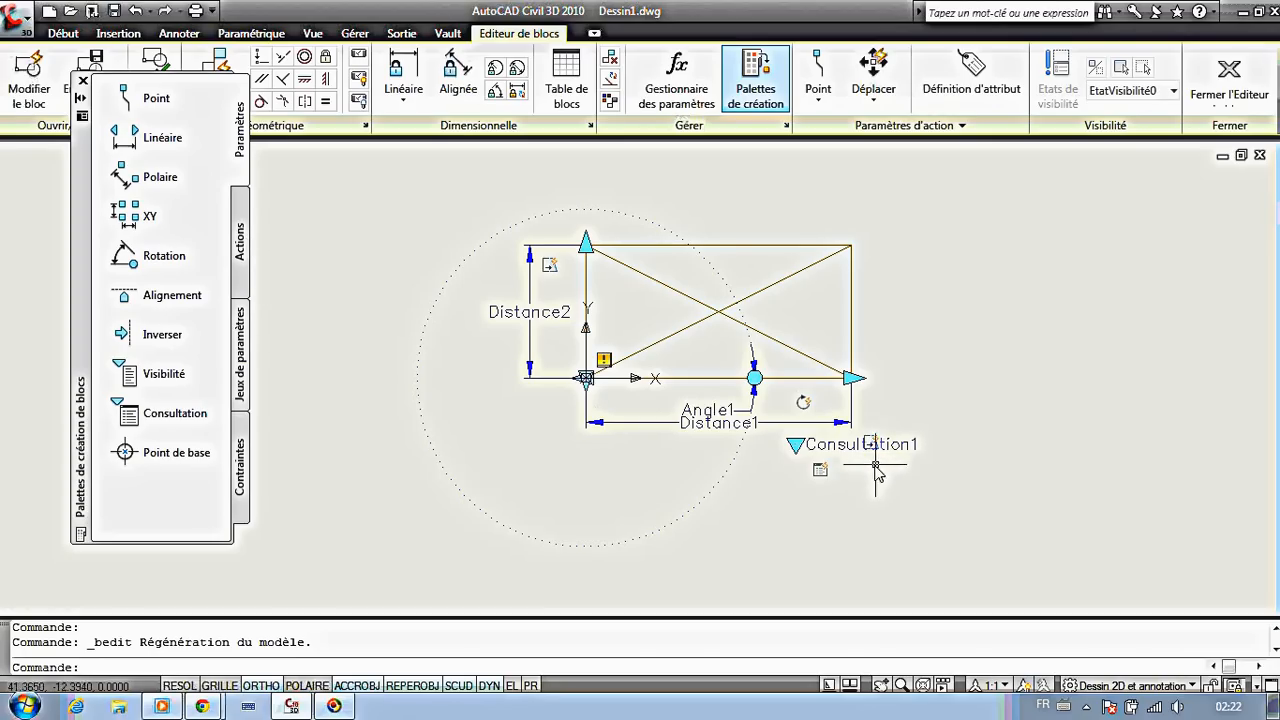
{"action": "right_click", "coordinate": [826, 478]}
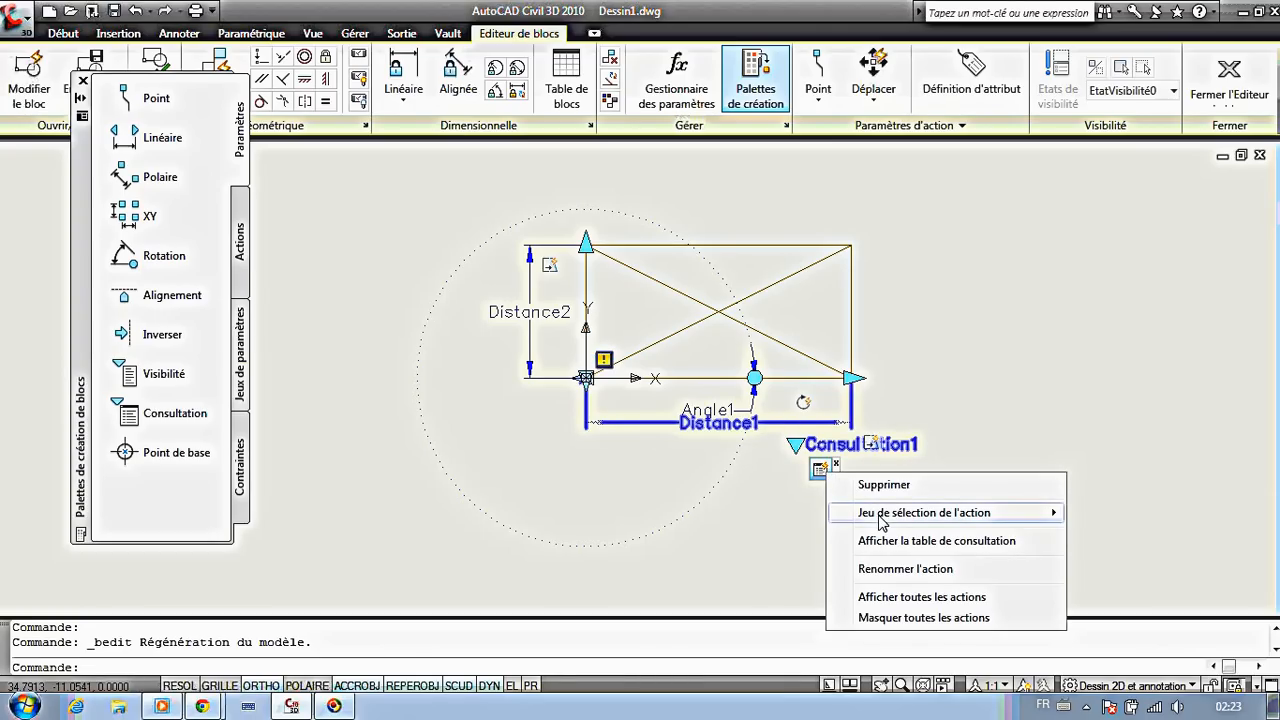
{"action": "mouse_move", "coordinate": [882, 520]}
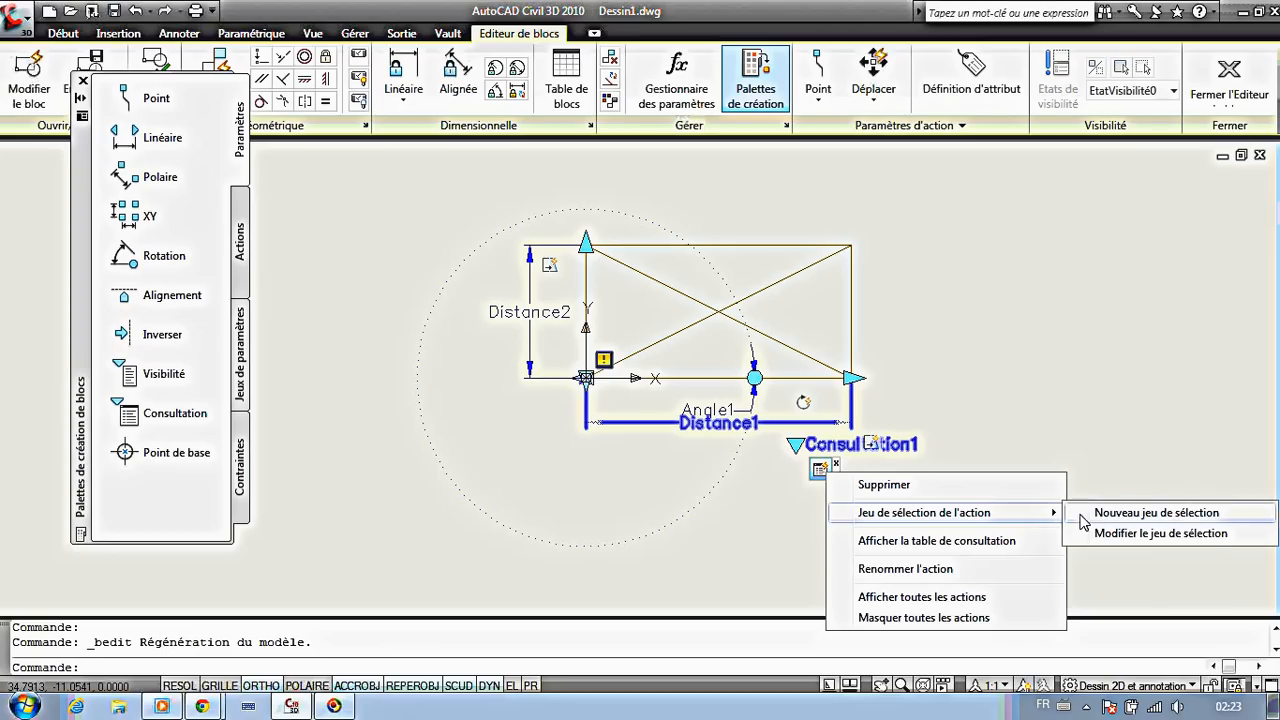
{"action": "left_click", "coordinate": [930, 541]}
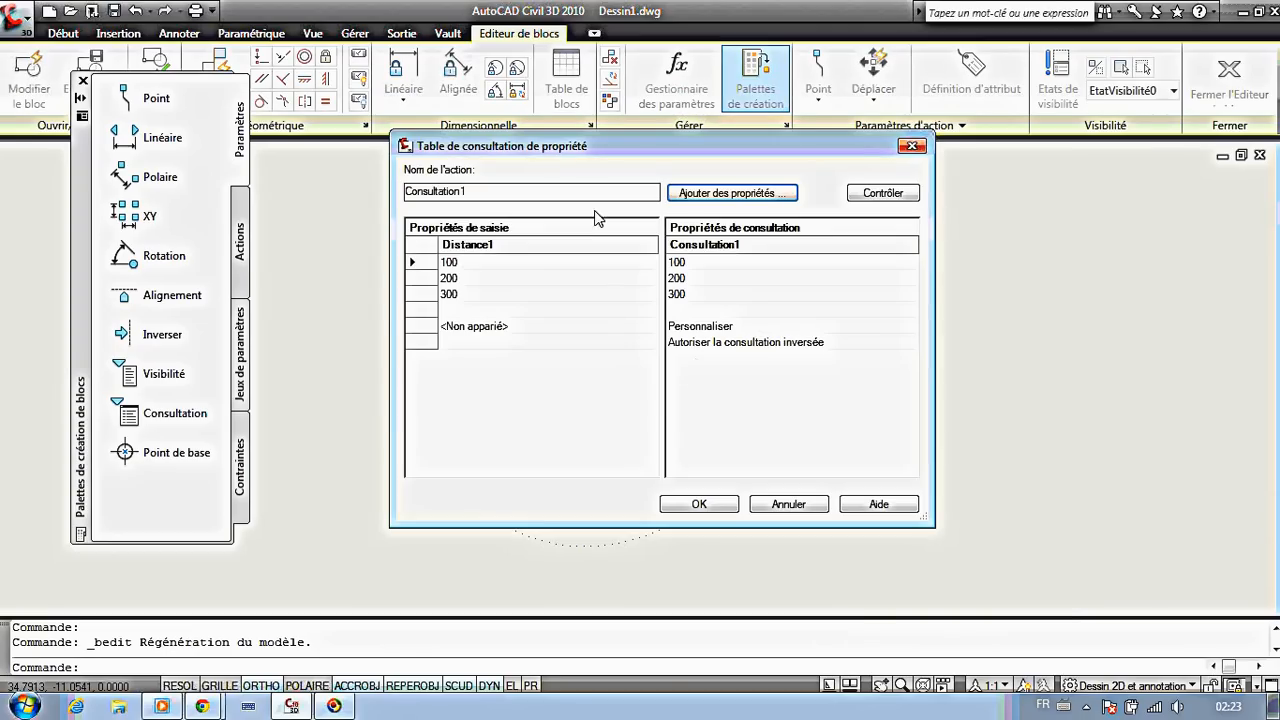
{"action": "left_click", "coordinate": [720, 193]}
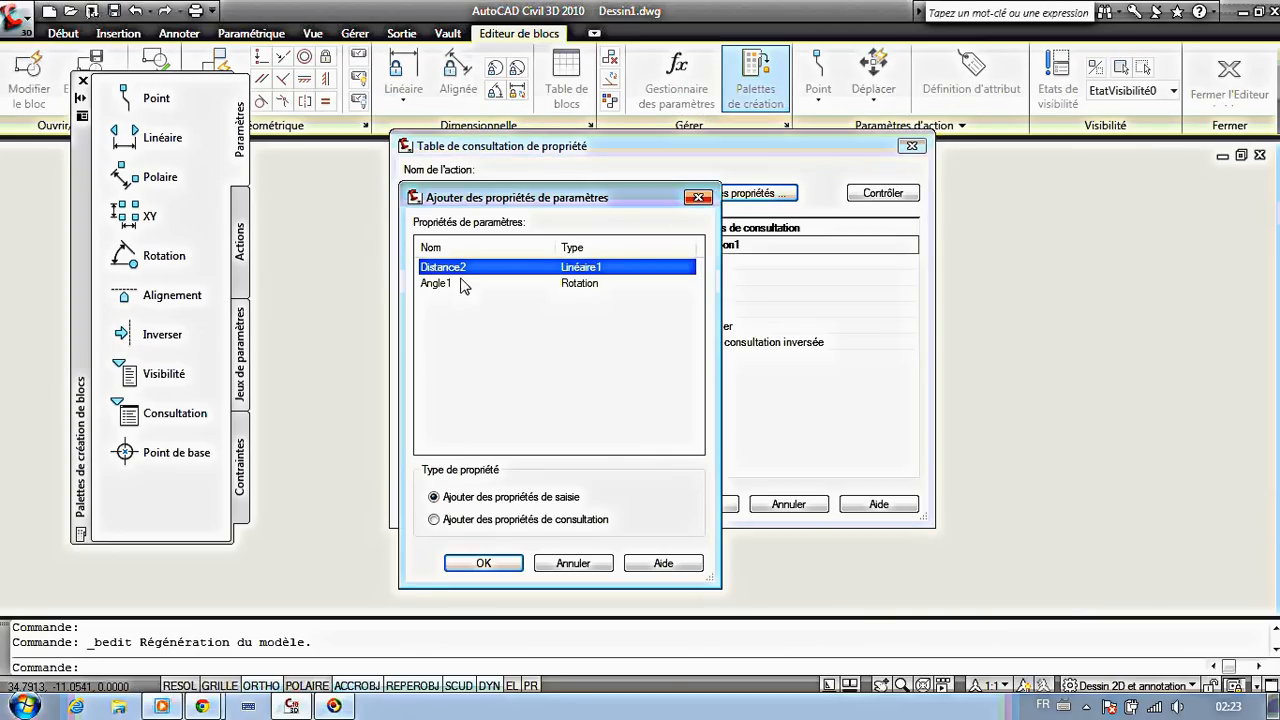
{"action": "left_click", "coordinate": [494, 563]}
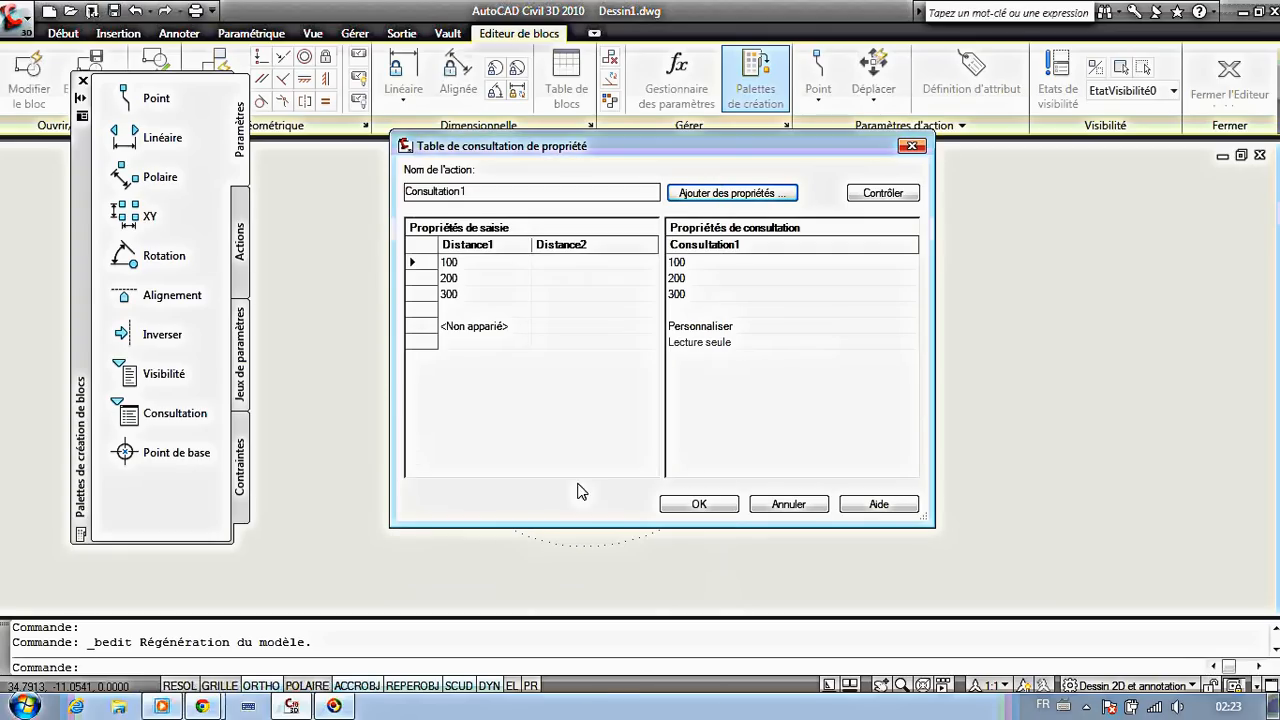
Set Distance2 to 50, 100 and 150 for the lookup rows with Distance1 of 100, 200 and 300.
{"action": "left_click", "coordinate": [557, 263]}
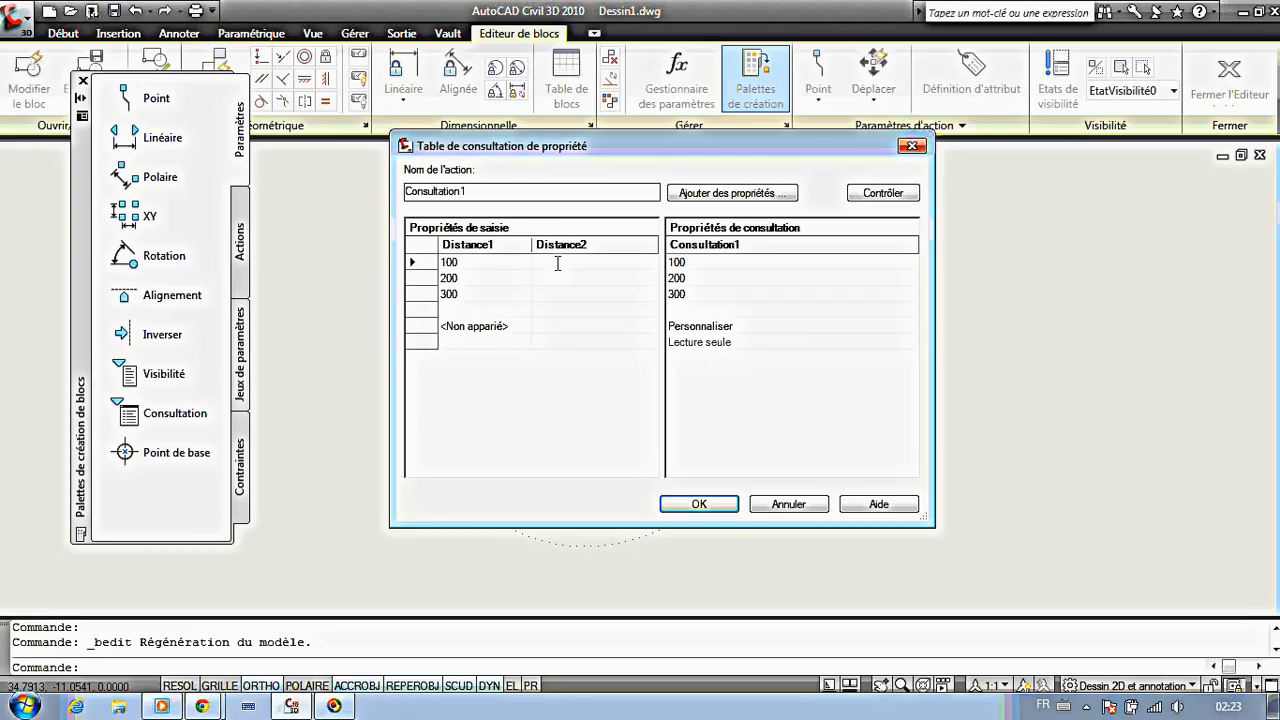
{"action": "type", "text": "50"}
{"action": "left_click", "coordinate": [546, 282]}
{"action": "type", "text": "100"}
{"action": "type", "text": "0"}
{"action": "left_click", "coordinate": [507, 316]}
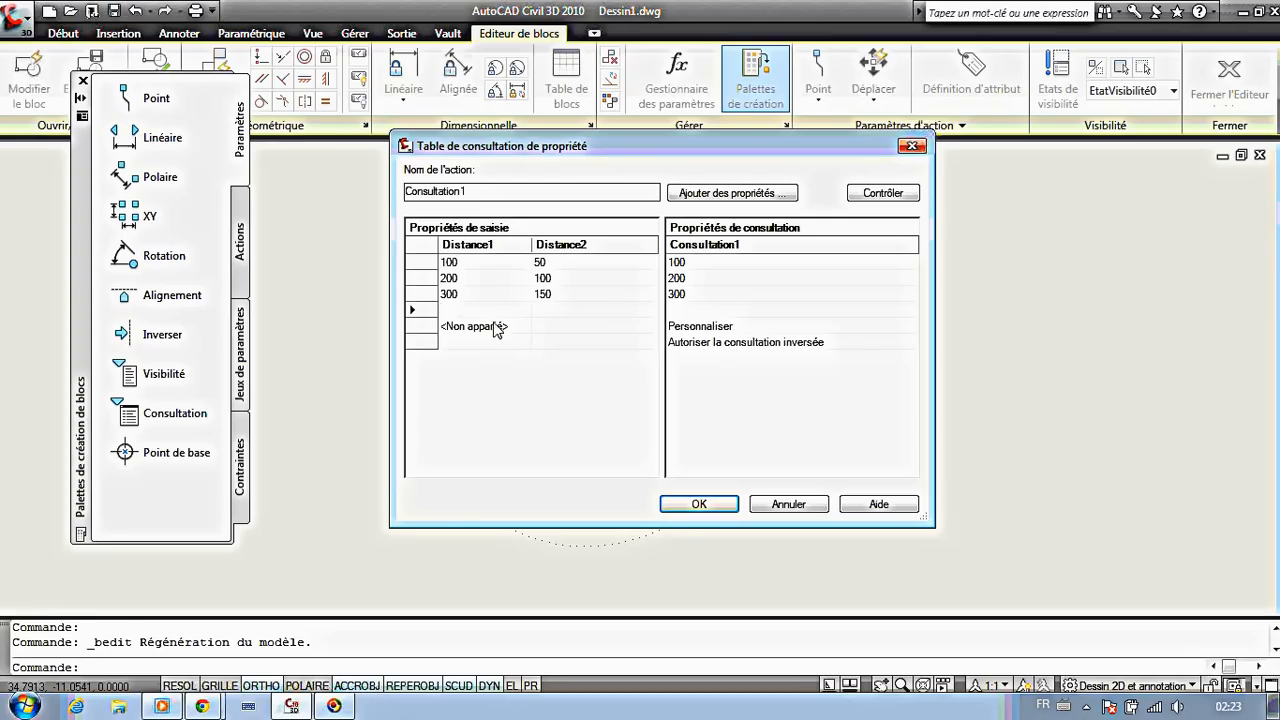
Add two lookup rows: Distance1 50 with Distance2 25, and Distance1 10 with Distance2 5.
{"action": "type", "text": "1"}
{"action": "double_click", "coordinate": [443, 311]}
{"action": "type", "text": "50"}
{"action": "left_click", "coordinate": [548, 312]}
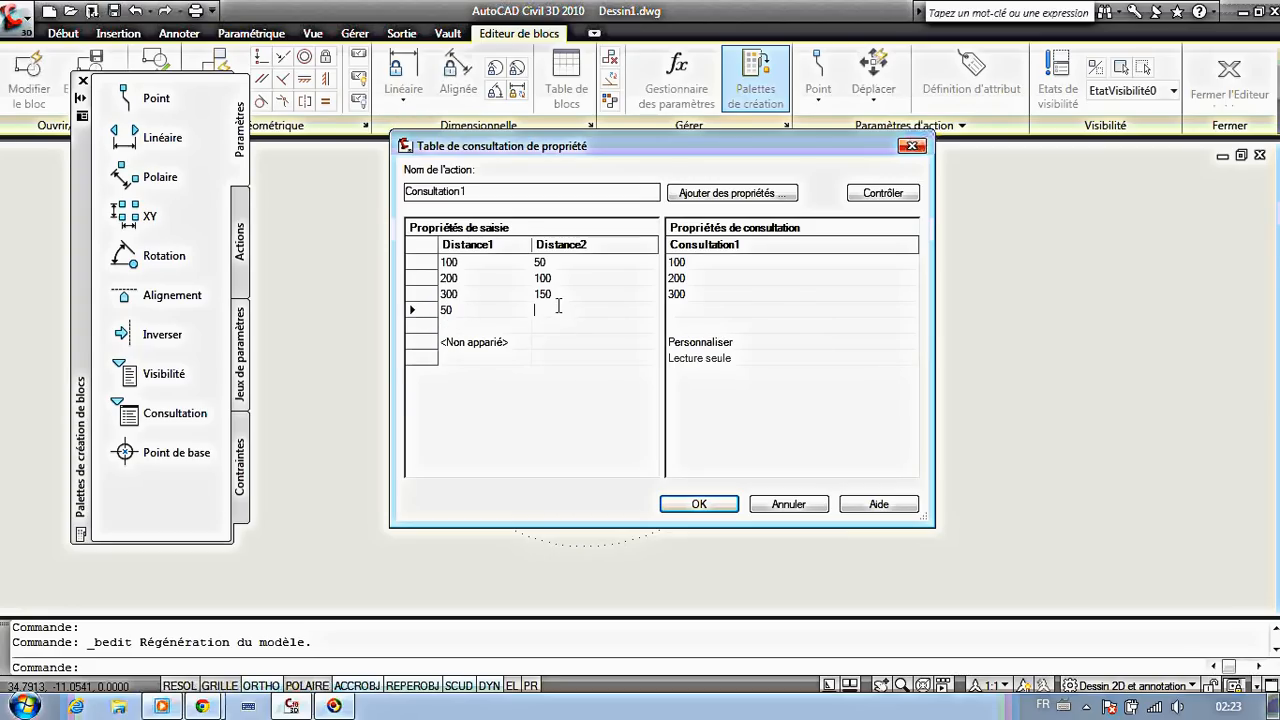
{"action": "type", "text": "25"}
{"action": "left_click", "coordinate": [493, 325]}
{"action": "type", "text": "10"}
{"action": "key", "text": "Return"}
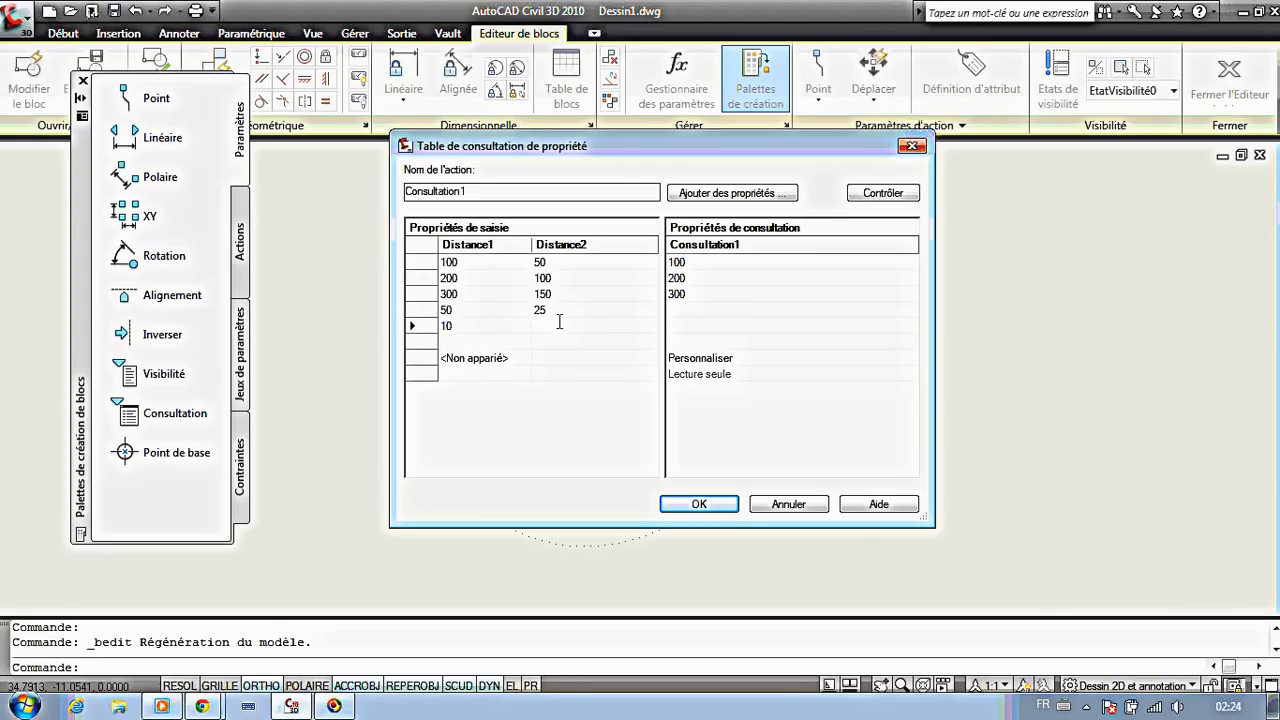
{"action": "type", "text": "5"}
Label the lookup rows 100 x 50, 200 x 100, 300 x 150, 50 x 25 and 10 x 5 to match their dimensions.
{"action": "left_click", "coordinate": [701, 306]}
{"action": "type", "text": "x 2510 x 5"}
{"action": "left_click", "coordinate": [714, 293]}
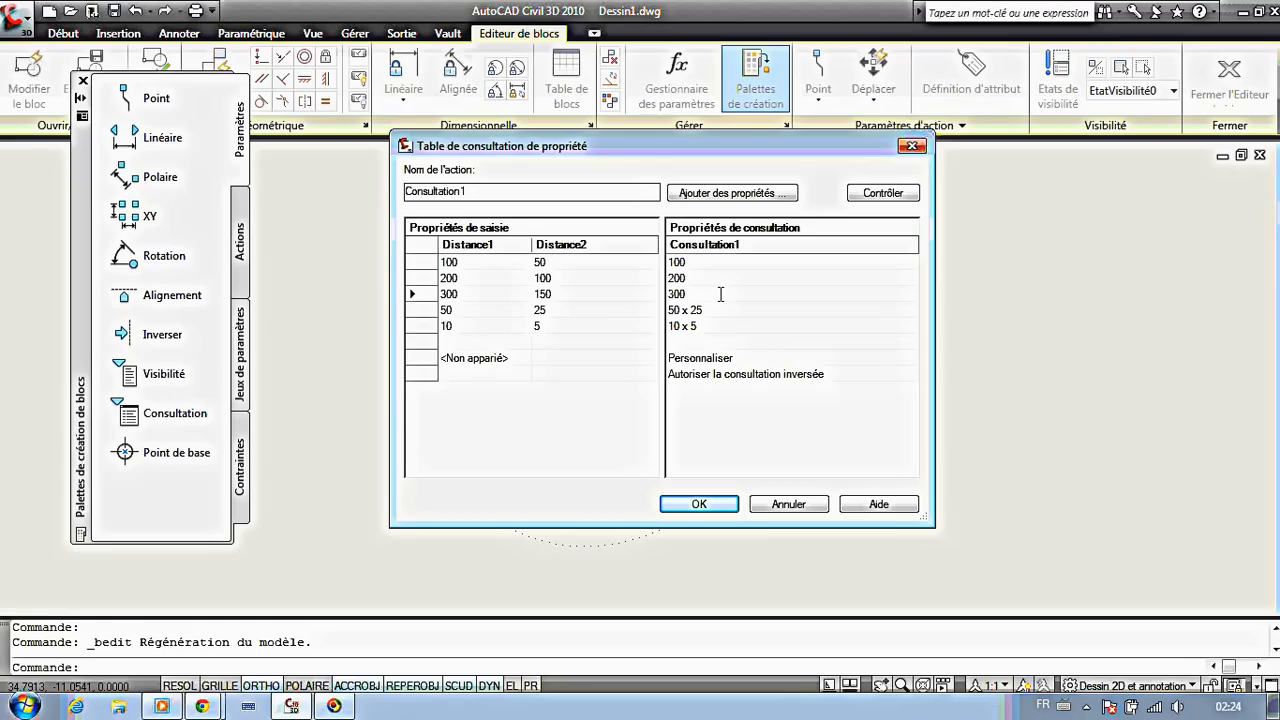
{"action": "type", "text": "x 150"}
{"action": "left_click", "coordinate": [704, 276]}
{"action": "type", "text": "200 x 100"}
{"action": "left_click", "coordinate": [706, 262]}
{"action": "left_click", "coordinate": [707, 262]}
{"action": "type", "text": "x 50"}
Accept the lookup table and close the block editor, saving the changes to the block.
{"action": "left_click", "coordinate": [712, 505]}
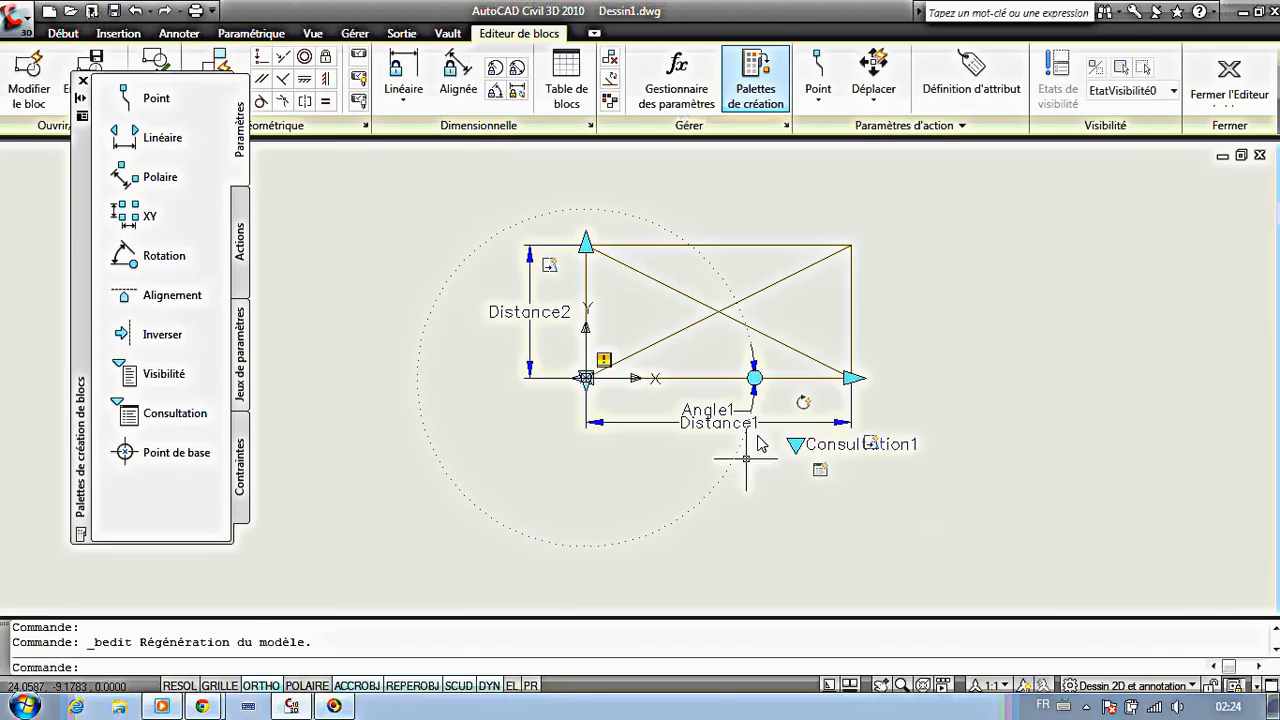
{"action": "left_click", "coordinate": [1244, 90]}
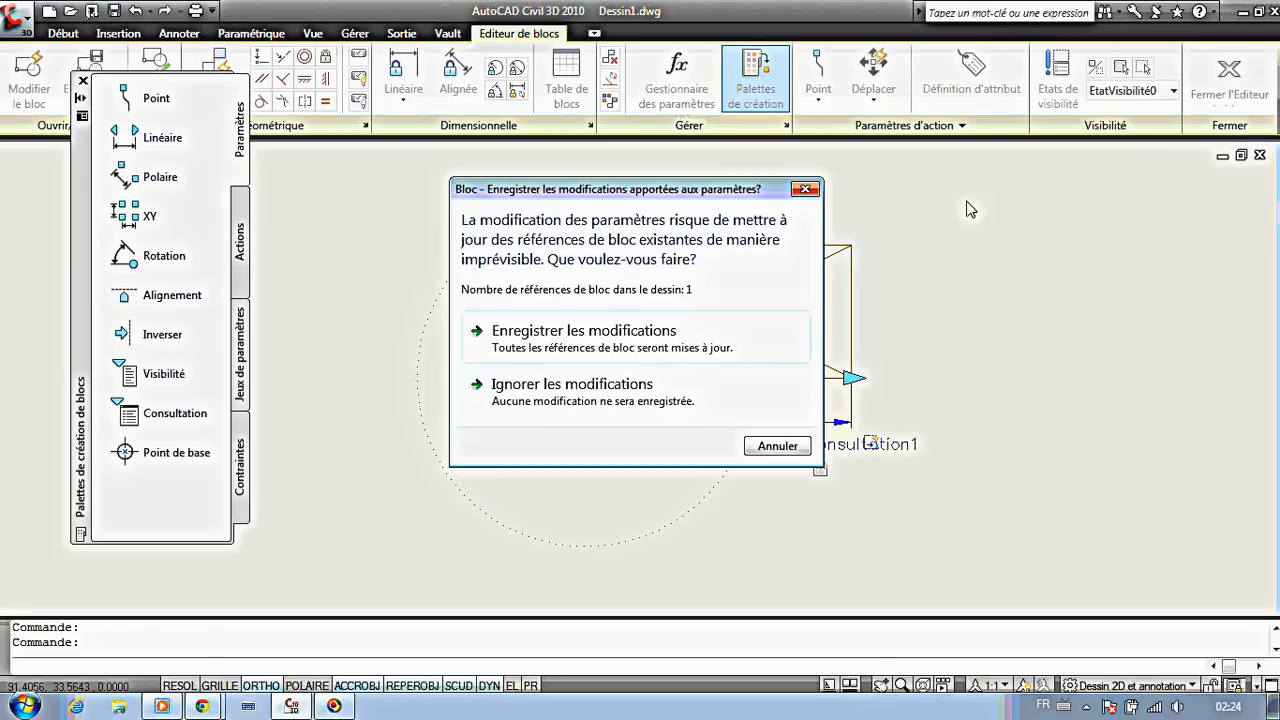
{"action": "left_click", "coordinate": [641, 328]}
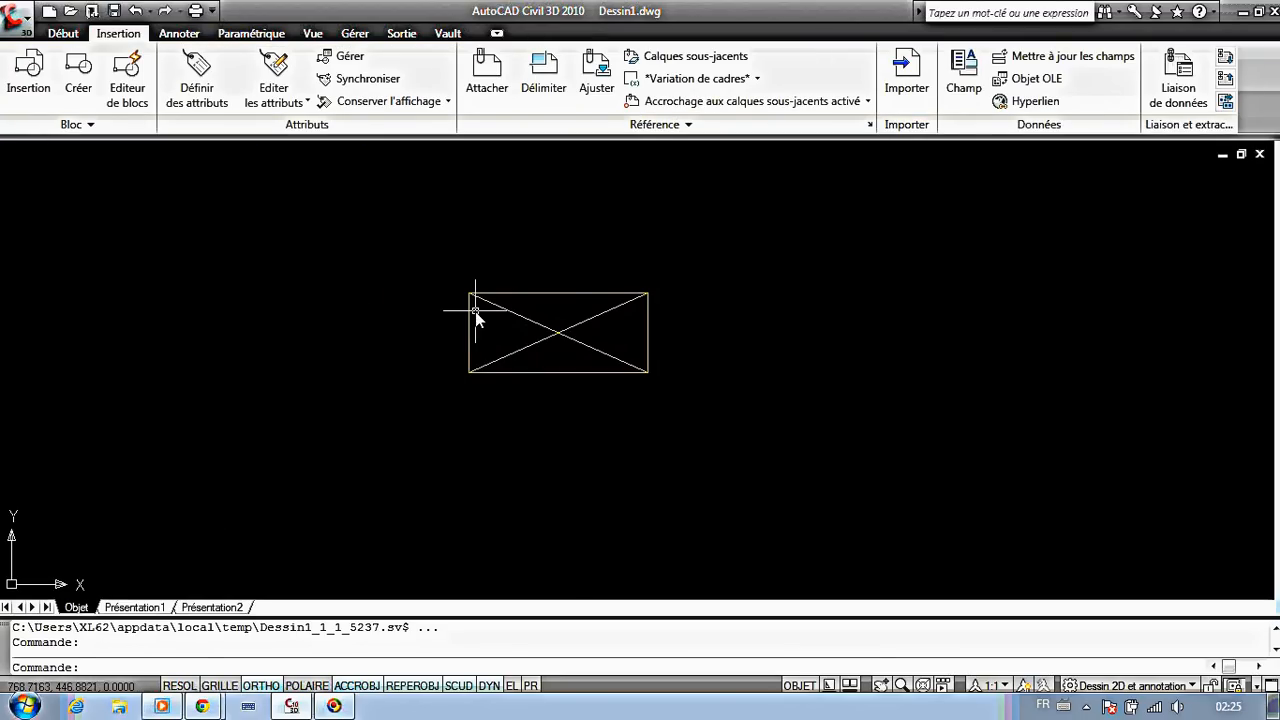
Test the block's lookup sizes 10 x 5 and 50 x 25, checking the height, and finish on 100 x 50.
{"action": "left_click", "coordinate": [555, 336]}
{"action": "left_click", "coordinate": [557, 350]}
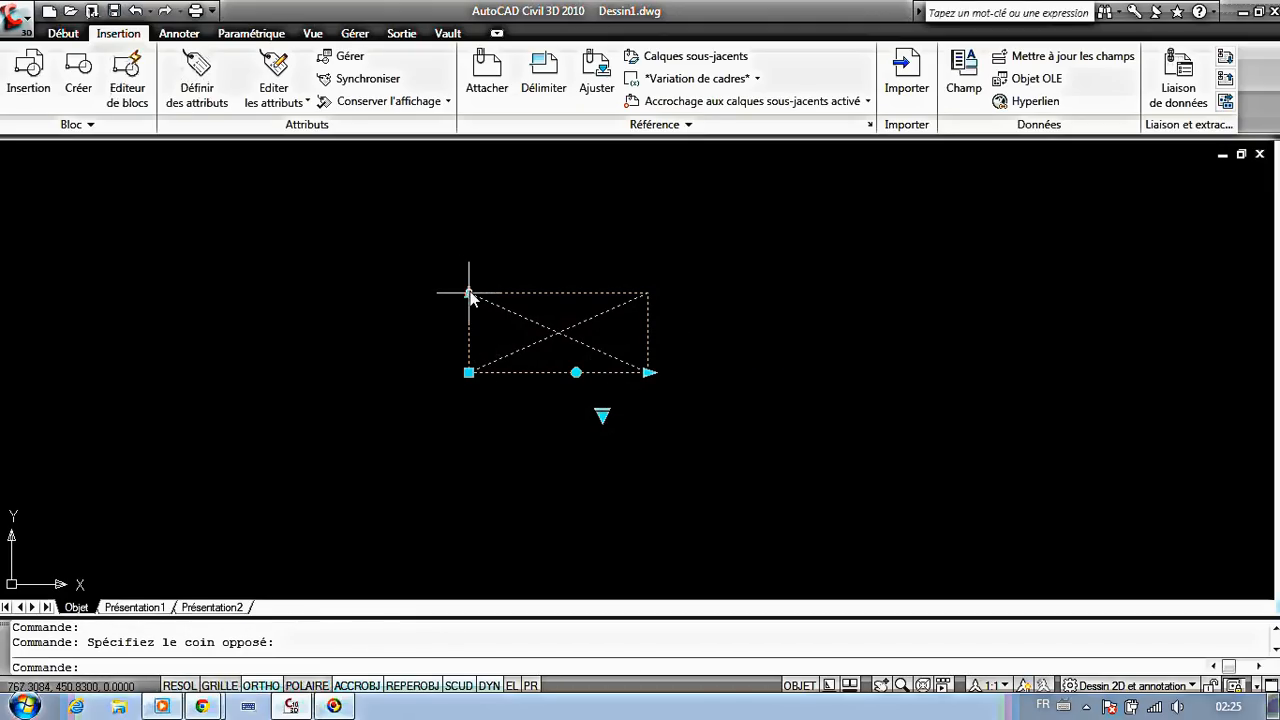
{"action": "left_click", "coordinate": [602, 415]}
{"action": "left_click", "coordinate": [650, 511]}
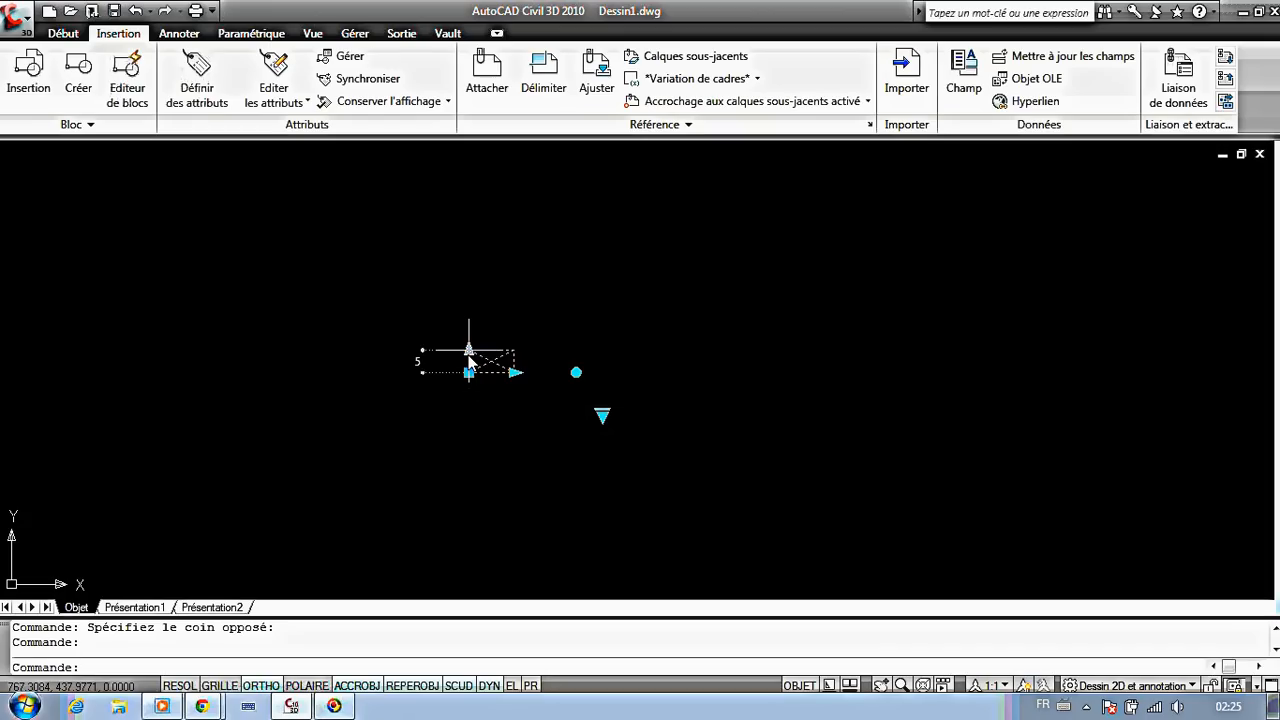
{"action": "left_click", "coordinate": [602, 414]}
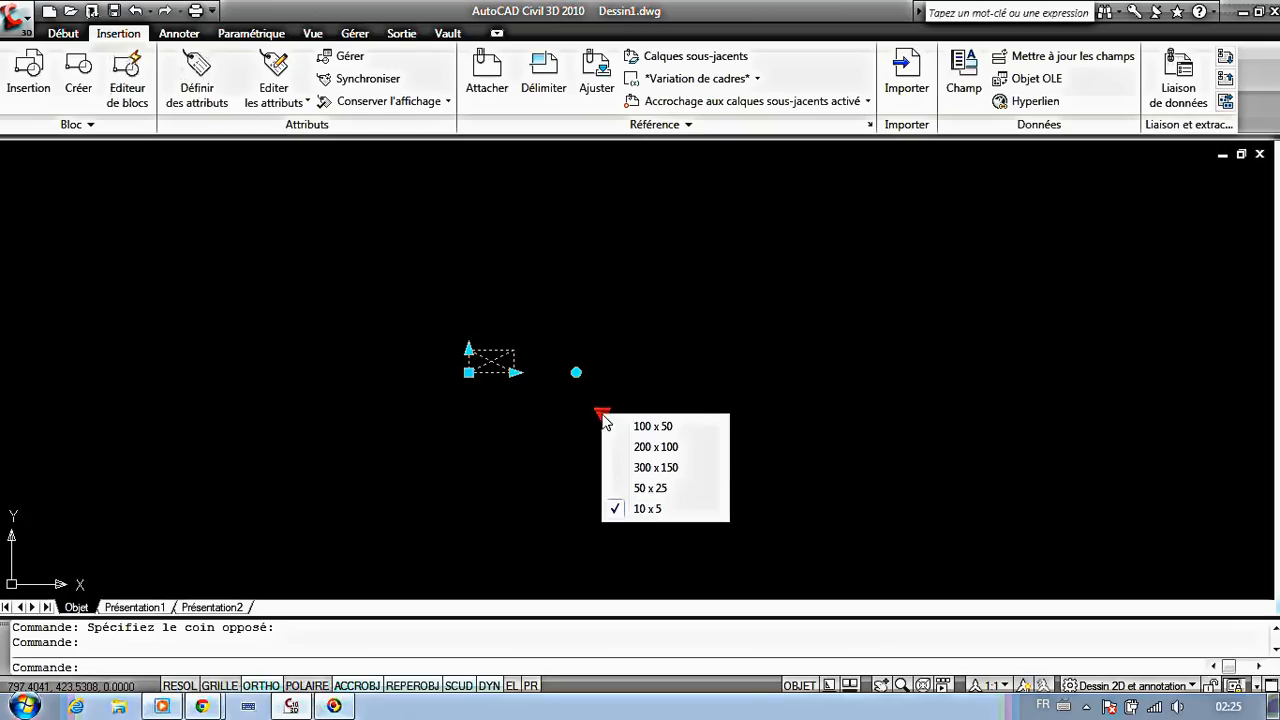
{"action": "left_click", "coordinate": [645, 489]}
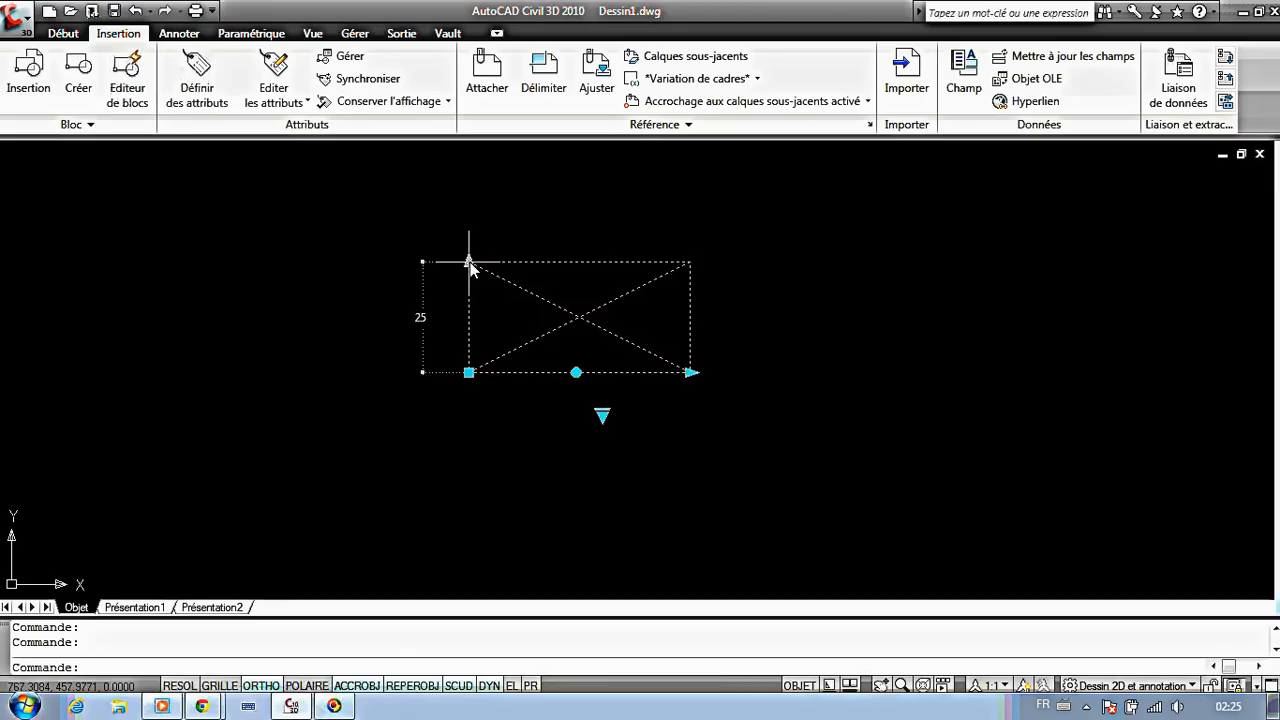
{"action": "left_click", "coordinate": [603, 413]}
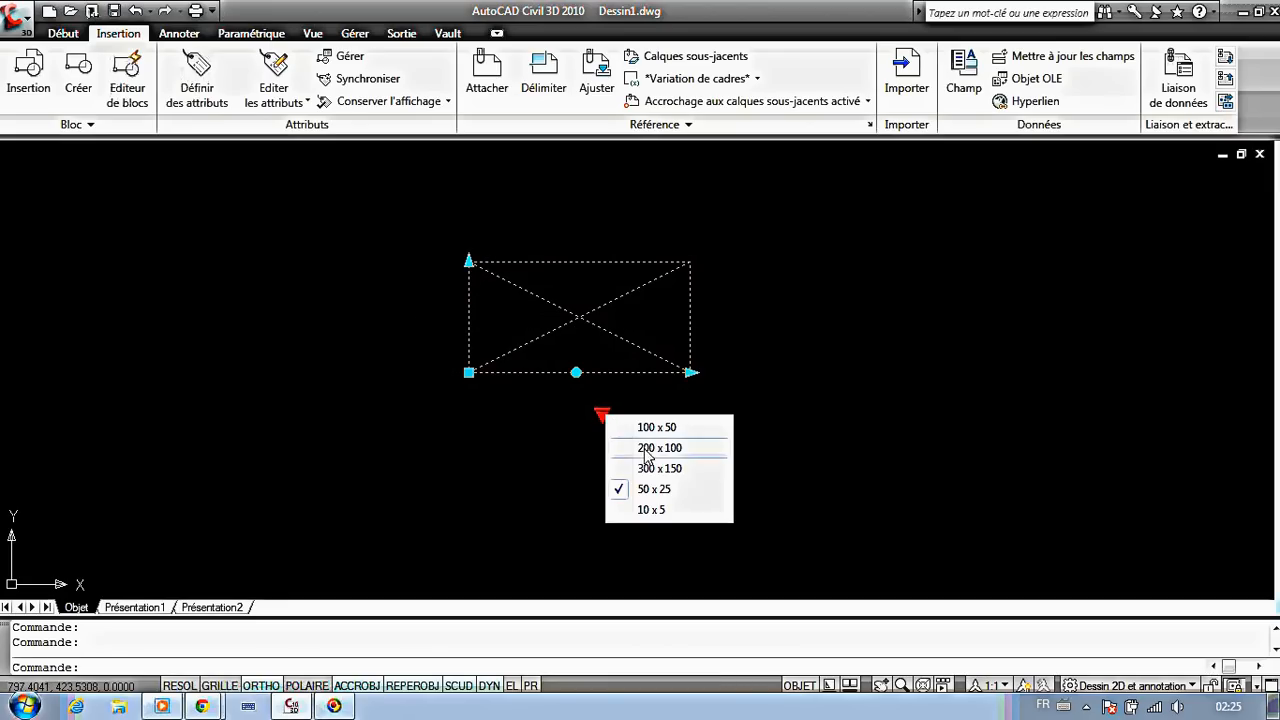
{"action": "left_click", "coordinate": [655, 428]}
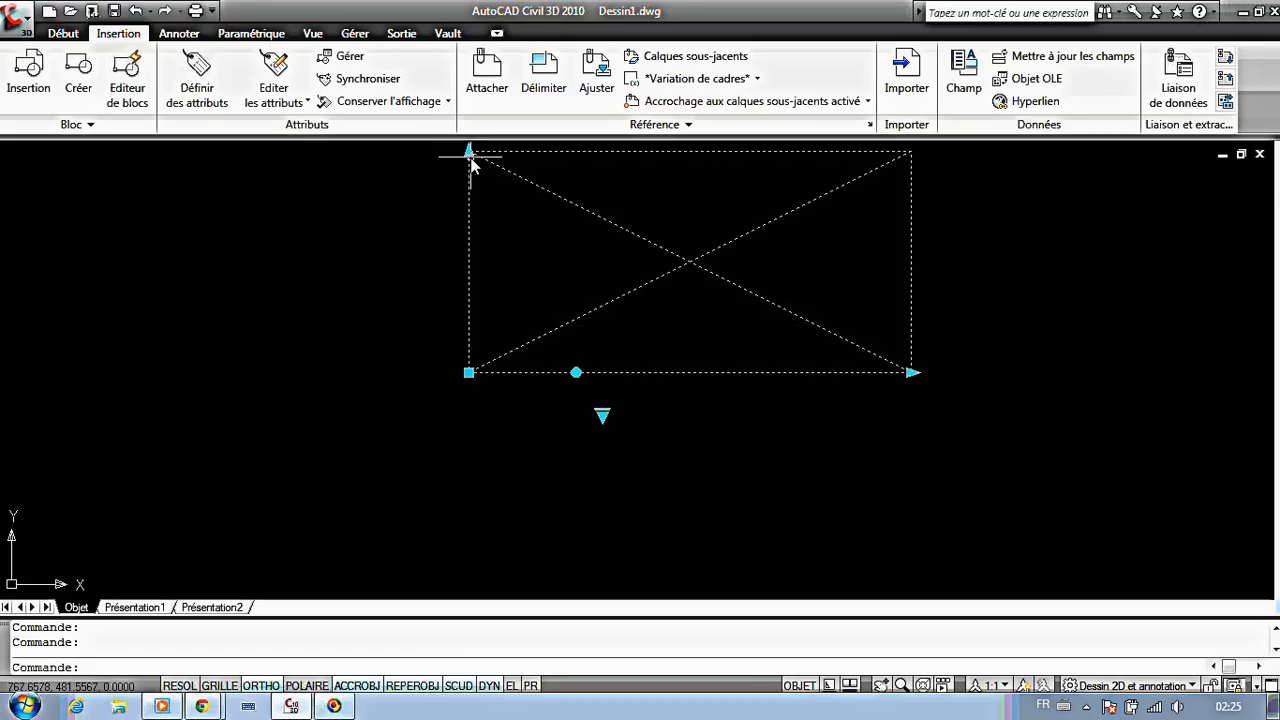
Test the block's rotation grip by turning it upright and back to horizontal with ortho on, and deselect the block.
{"action": "left_click", "coordinate": [576, 372]}
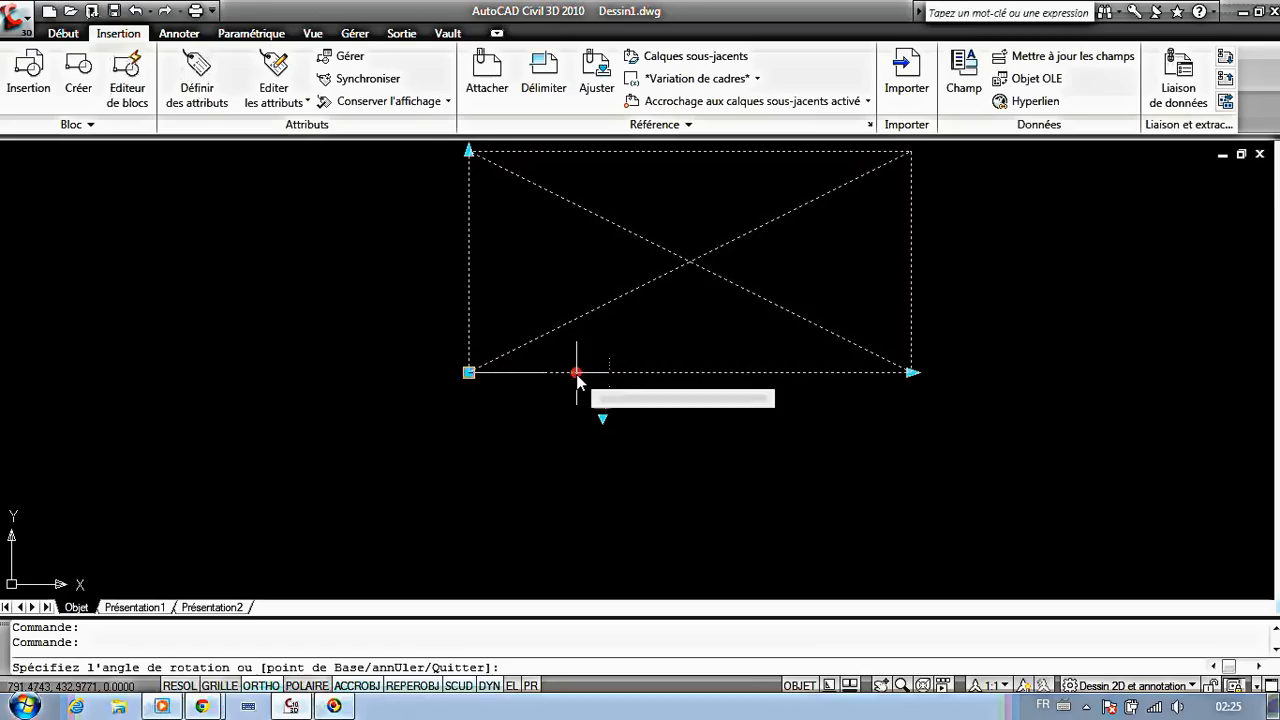
{"action": "left_click", "coordinate": [512, 276]}
{"action": "scroll", "coordinate": [572, 368], "scroll_direction": "down", "scroll_amount": 3}
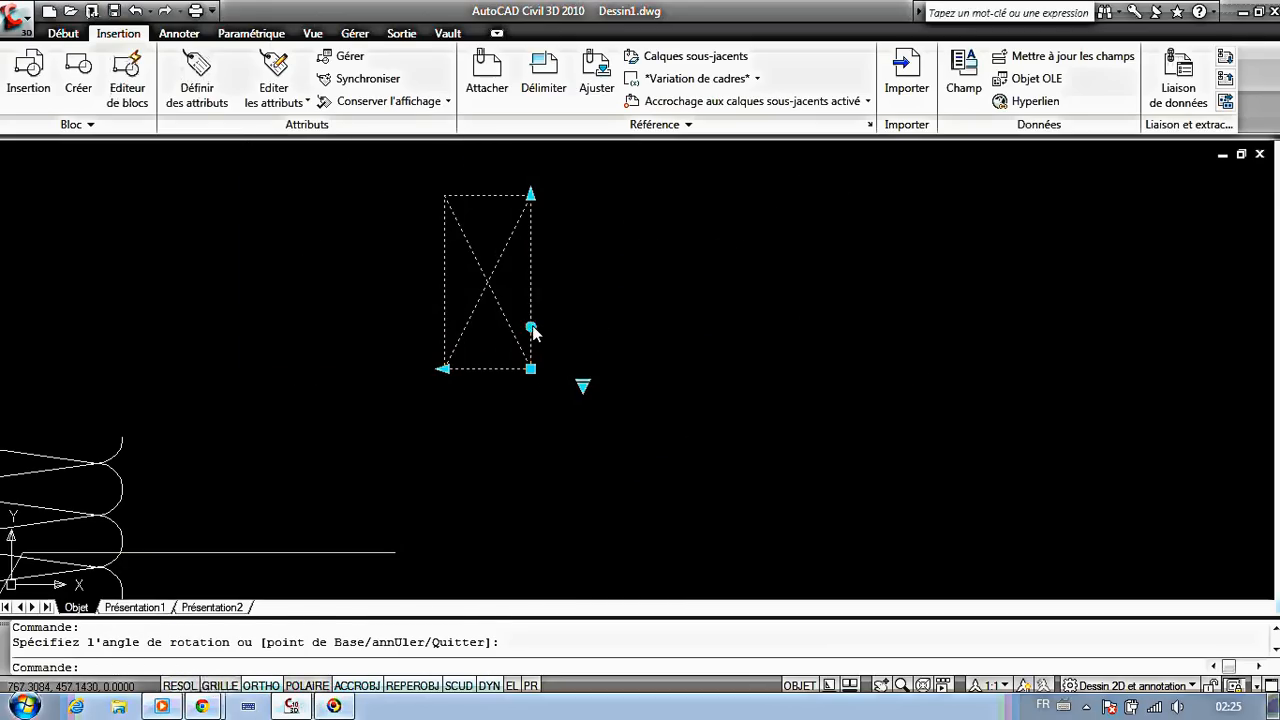
{"action": "left_click", "coordinate": [534, 327]}
{"action": "left_click", "coordinate": [574, 384]}
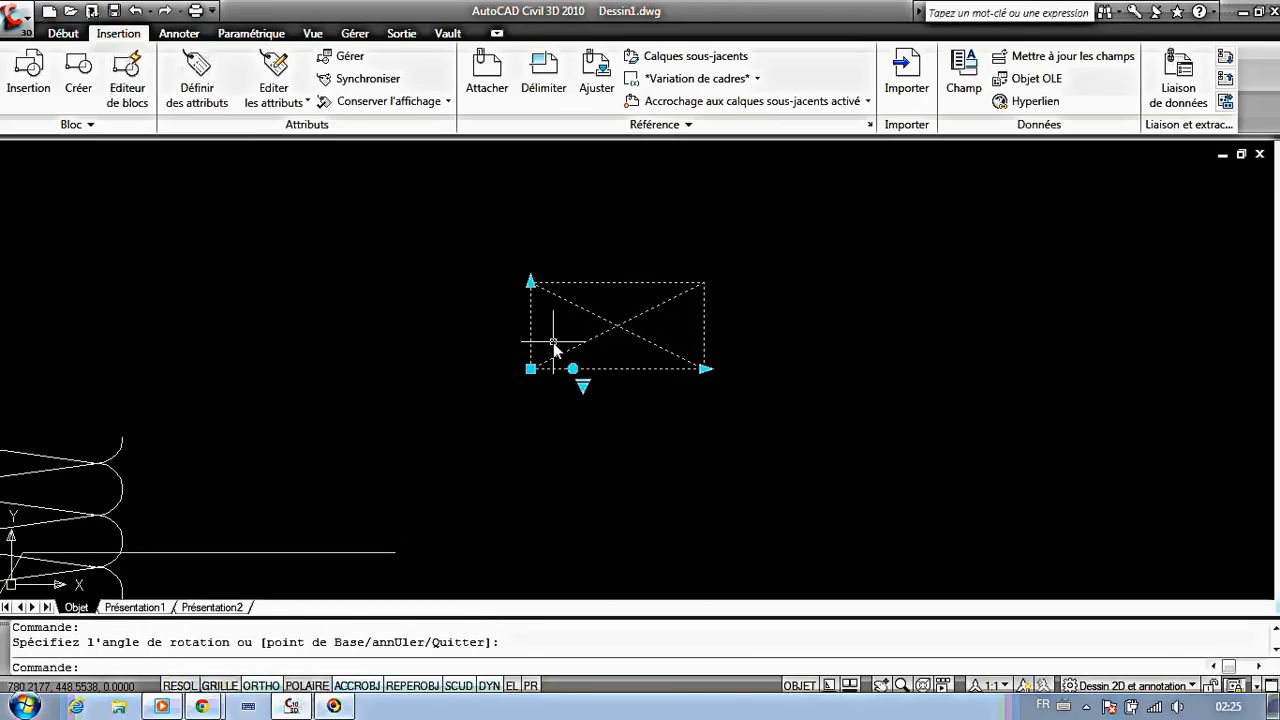
{"action": "key", "text": "Escape"}
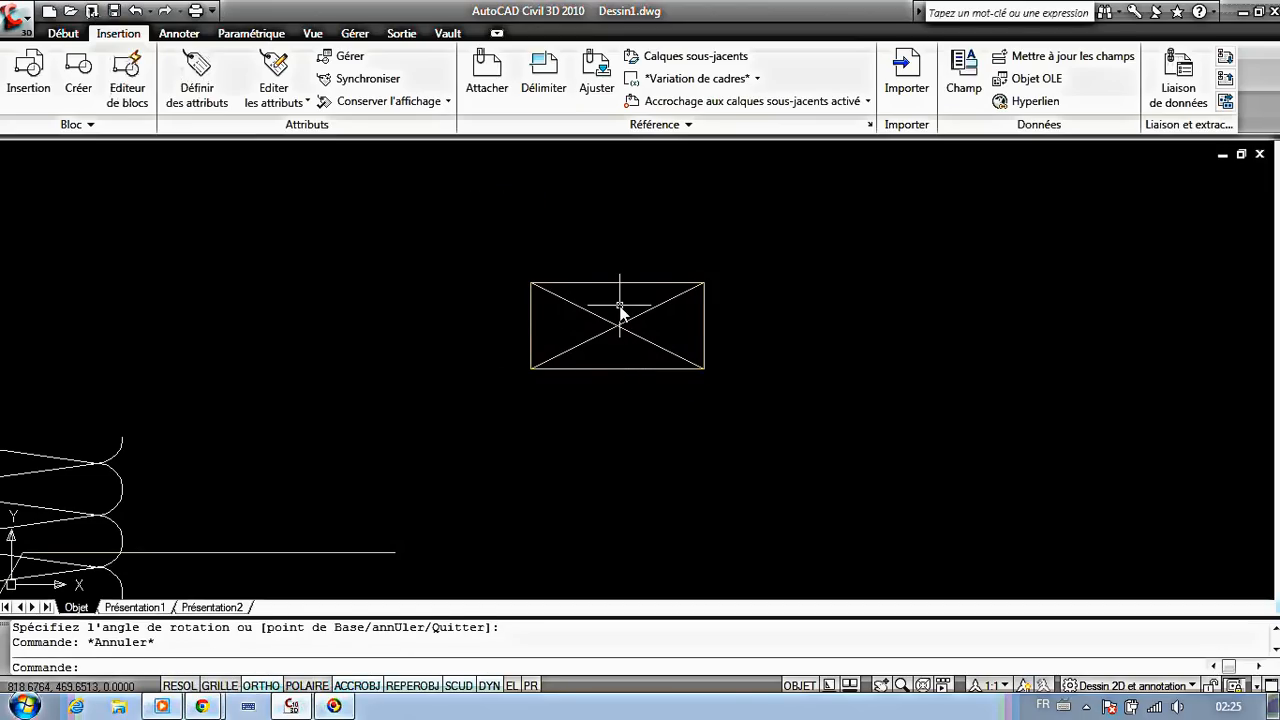
{"action": "mouse_move", "coordinate": [623, 266]}
{"action": "middle_mouse_down"}
{"action": "mouse_move", "coordinate": [595, 330]}
{"action": "mouse_move", "coordinate": [546, 314]}
{"action": "middle_mouse_up"}
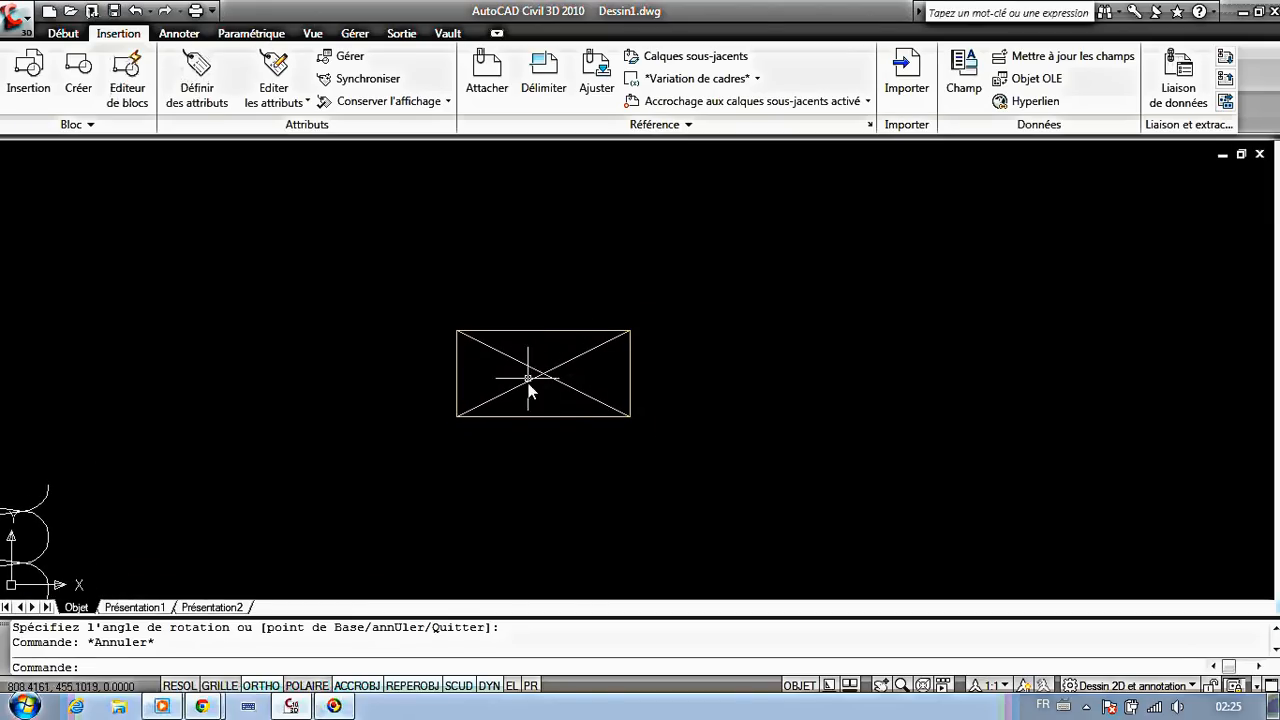